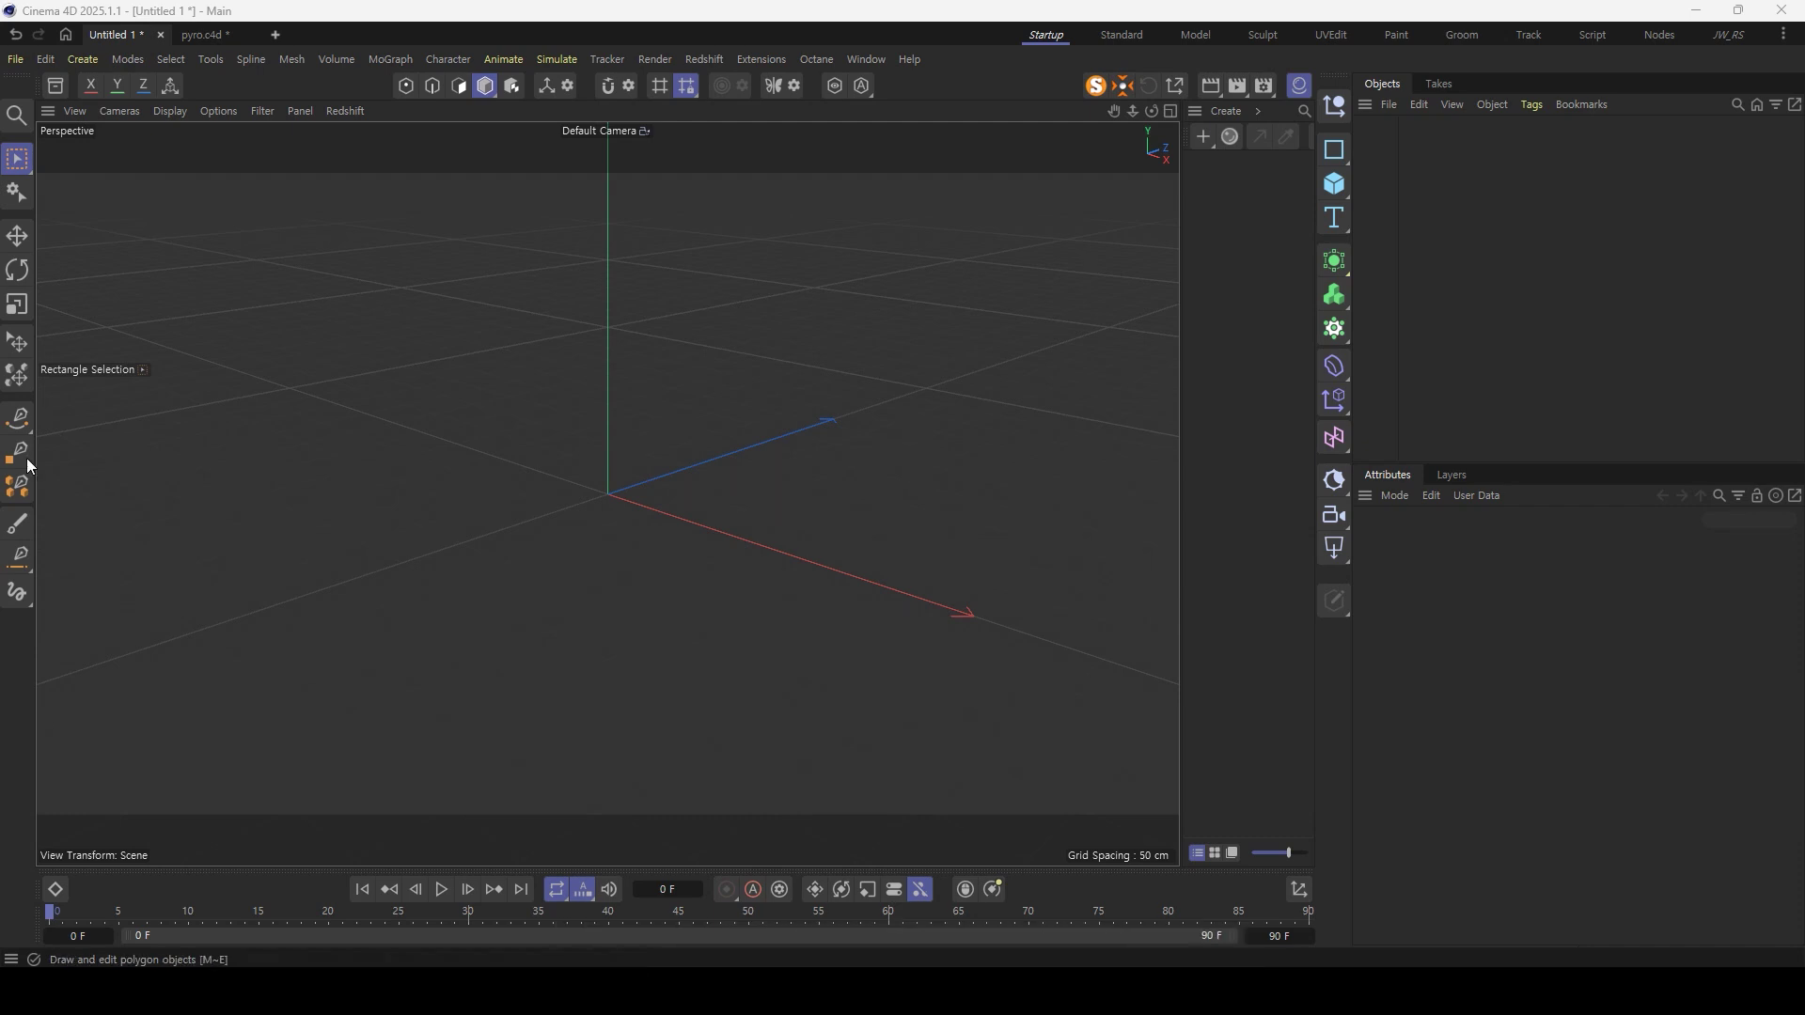
# - Add a sphere to the scene and give it a Pyro Emitter tag
pyautogui.click(1333, 184)
pyautogui.click(1546, 289)
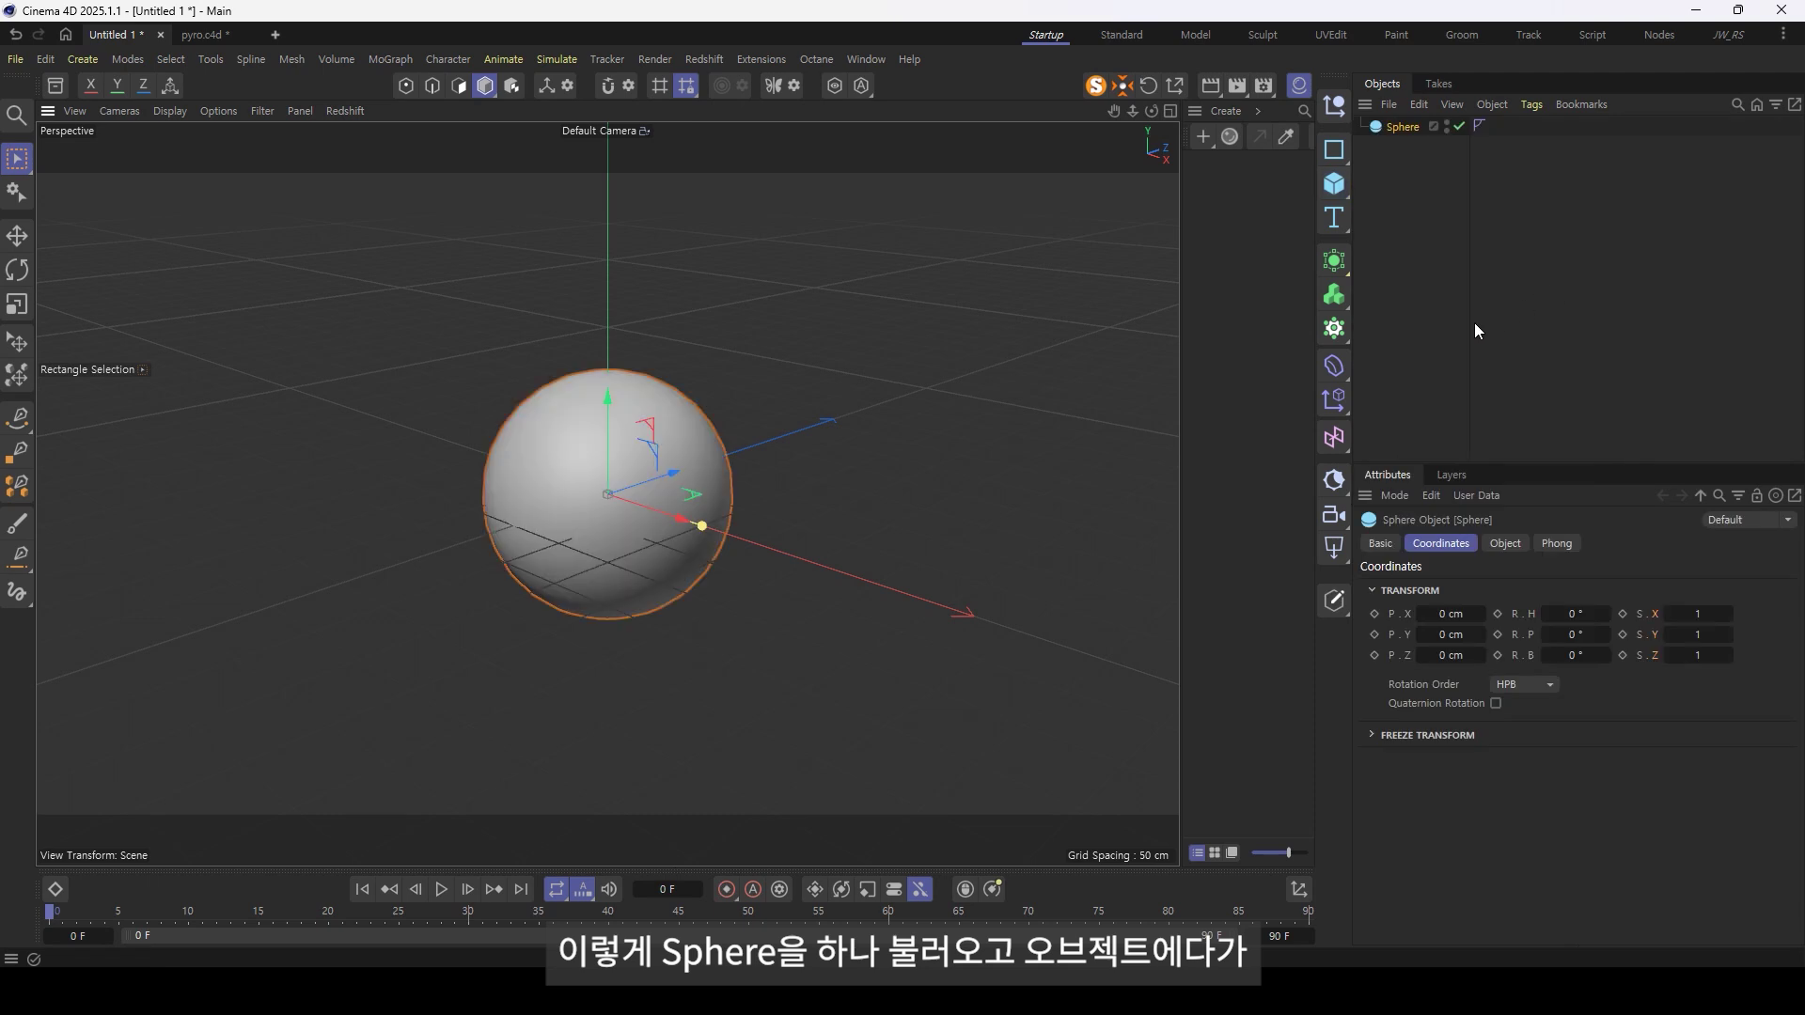
pyautogui.rightClick(1400, 128)
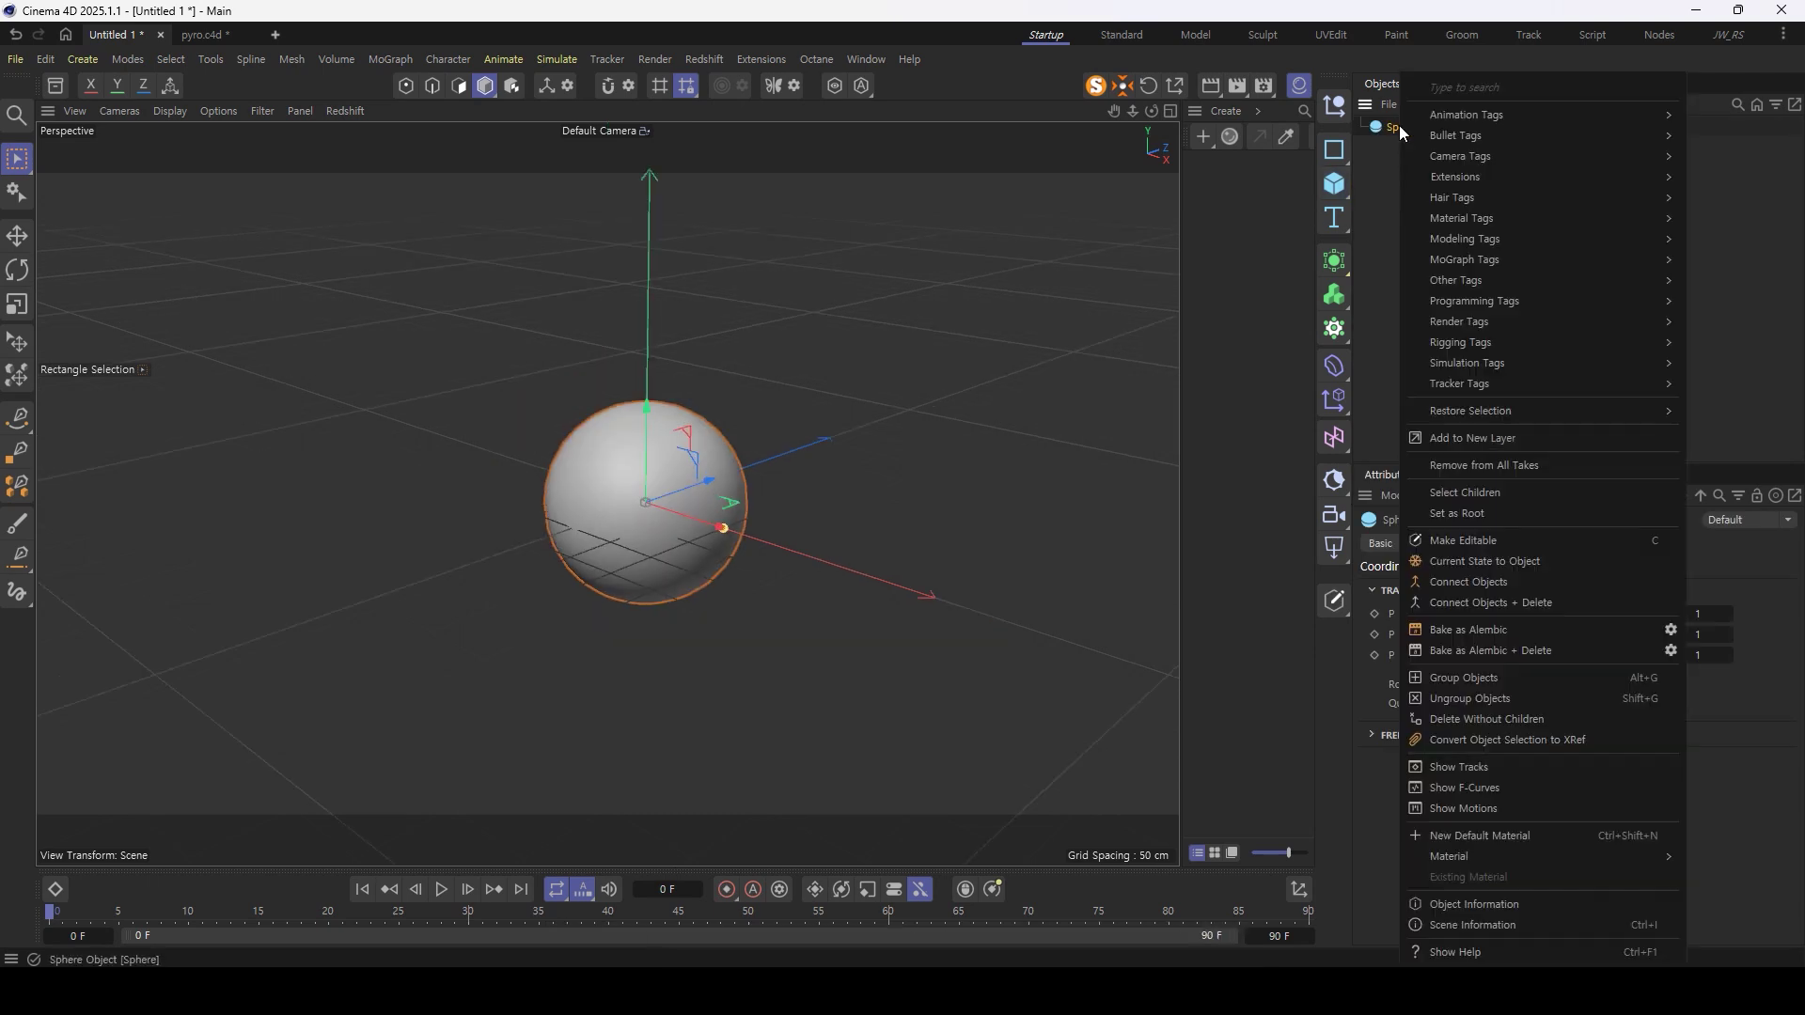
pyautogui.moveTo(1537, 363)
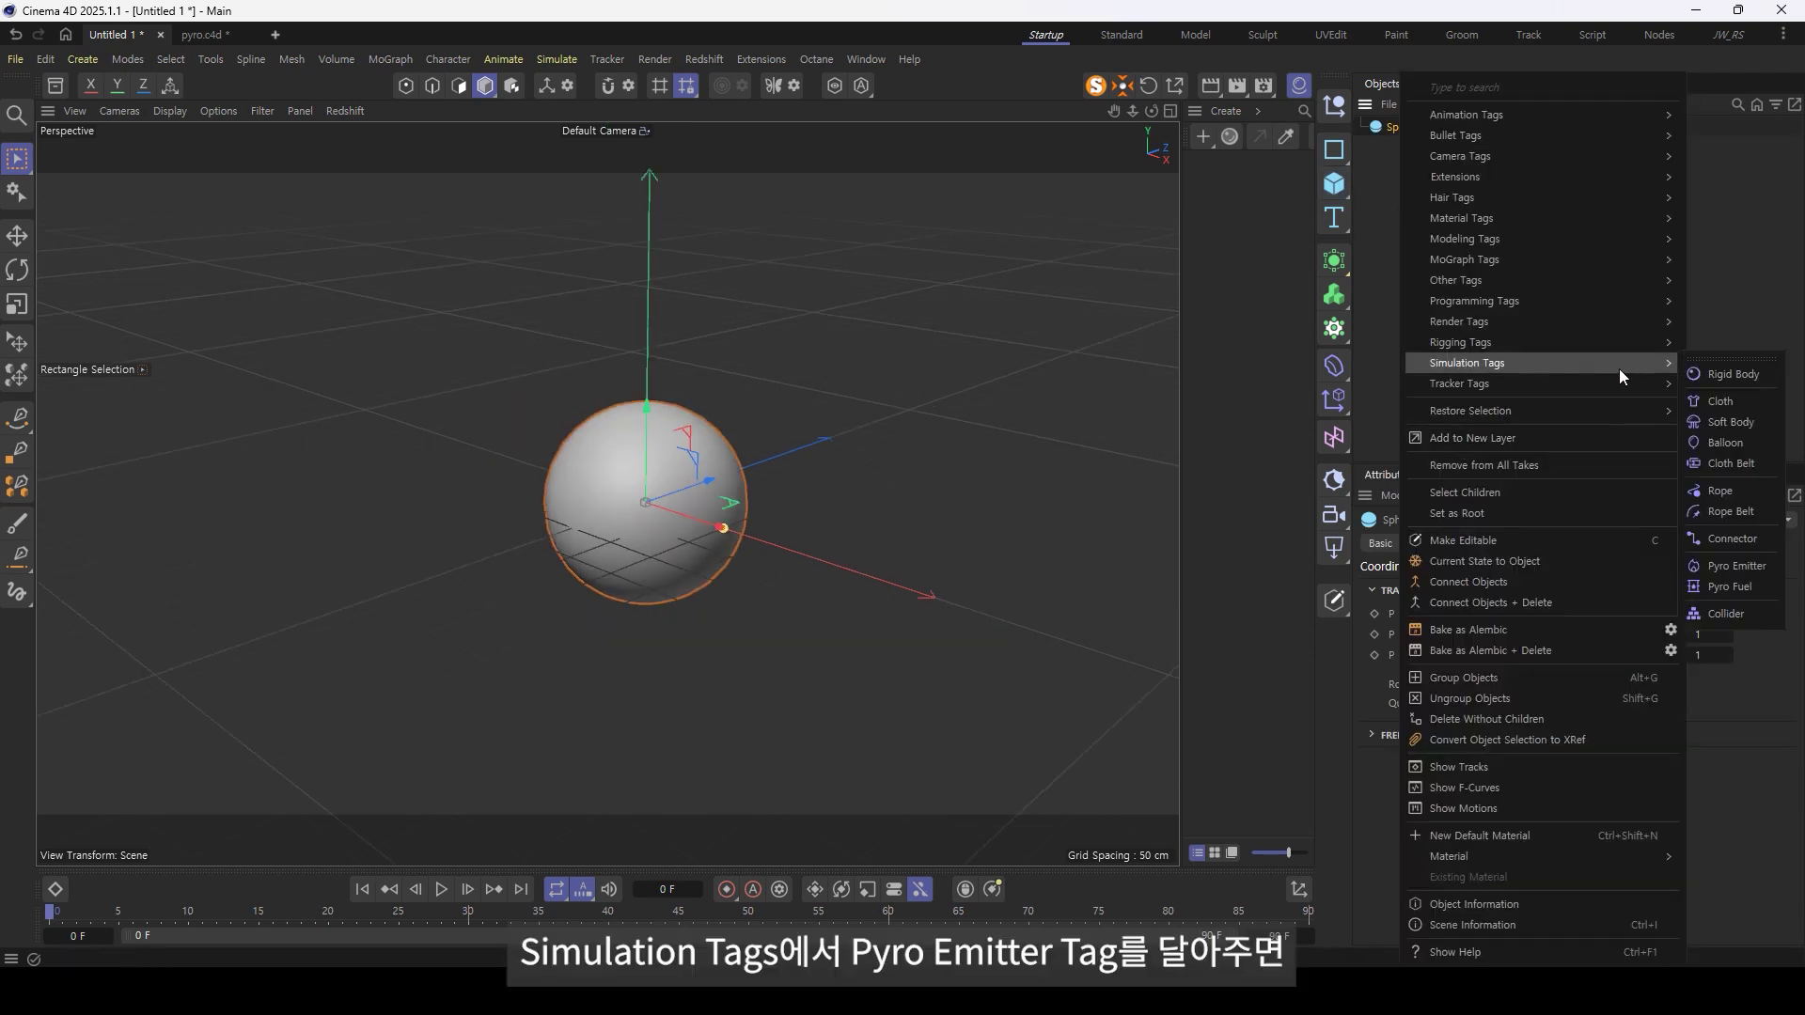
pyautogui.click(1728, 568)
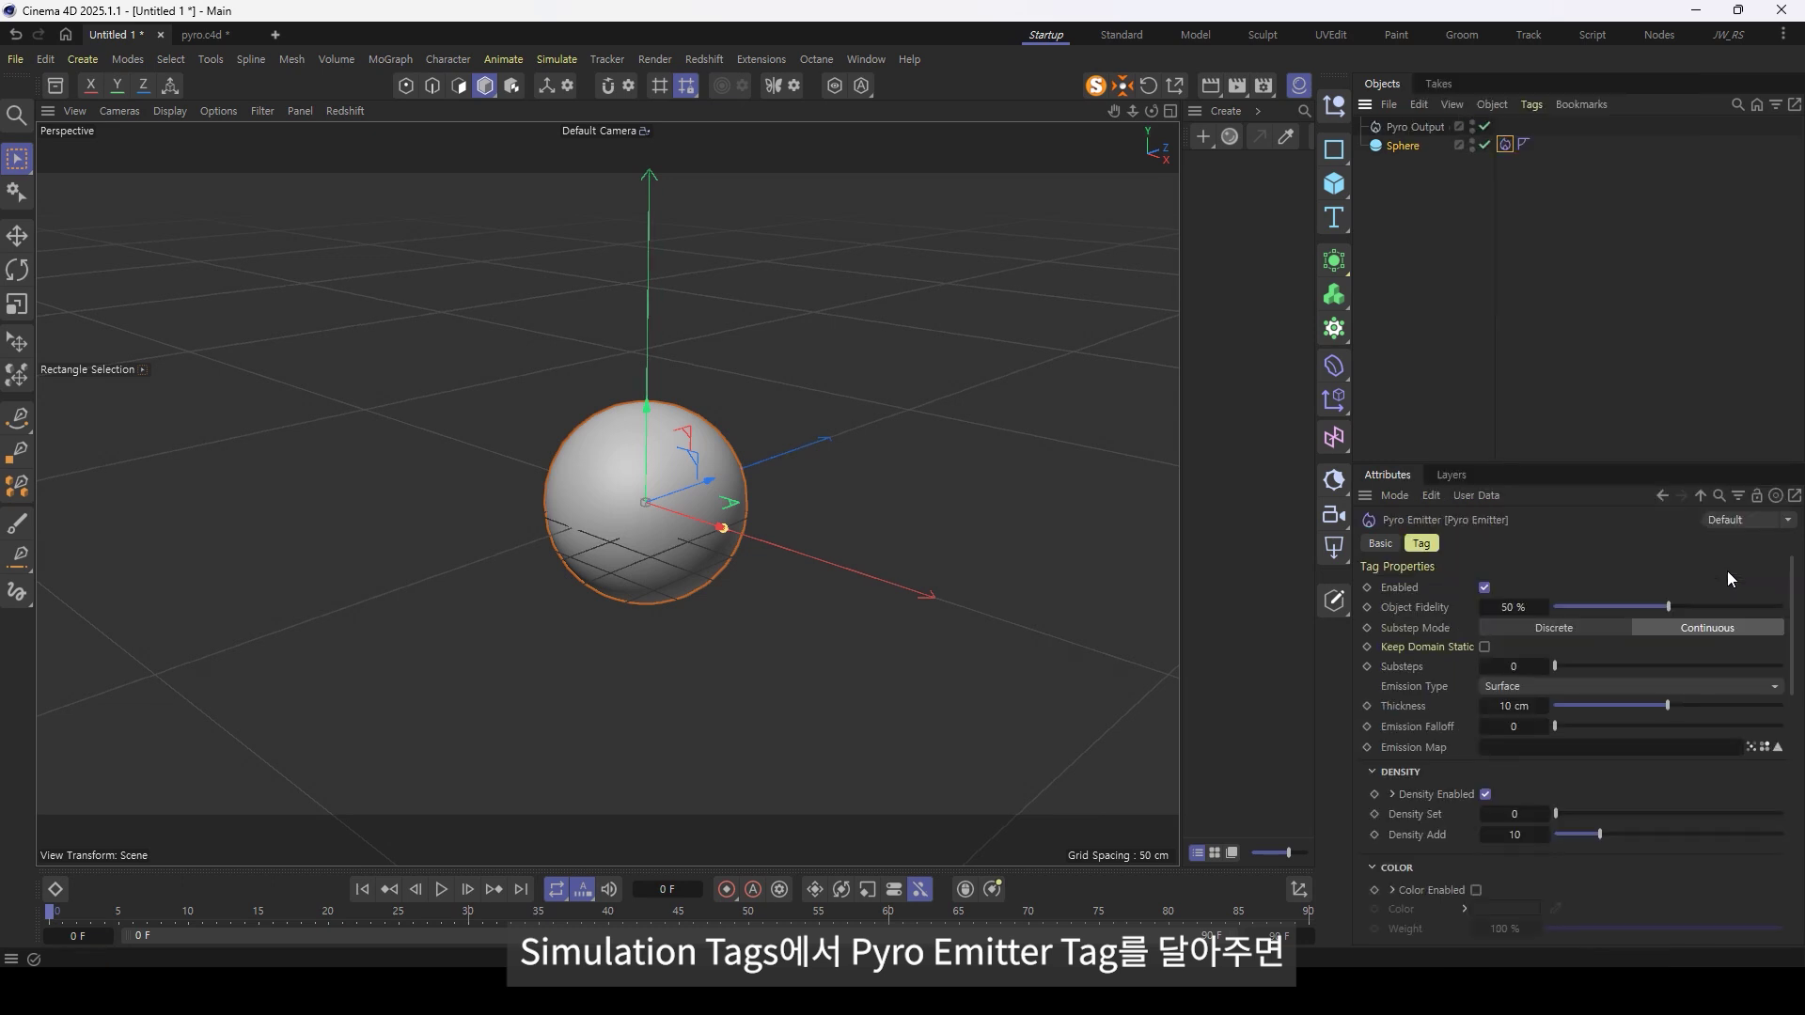
pyautogui.click(1509, 160)
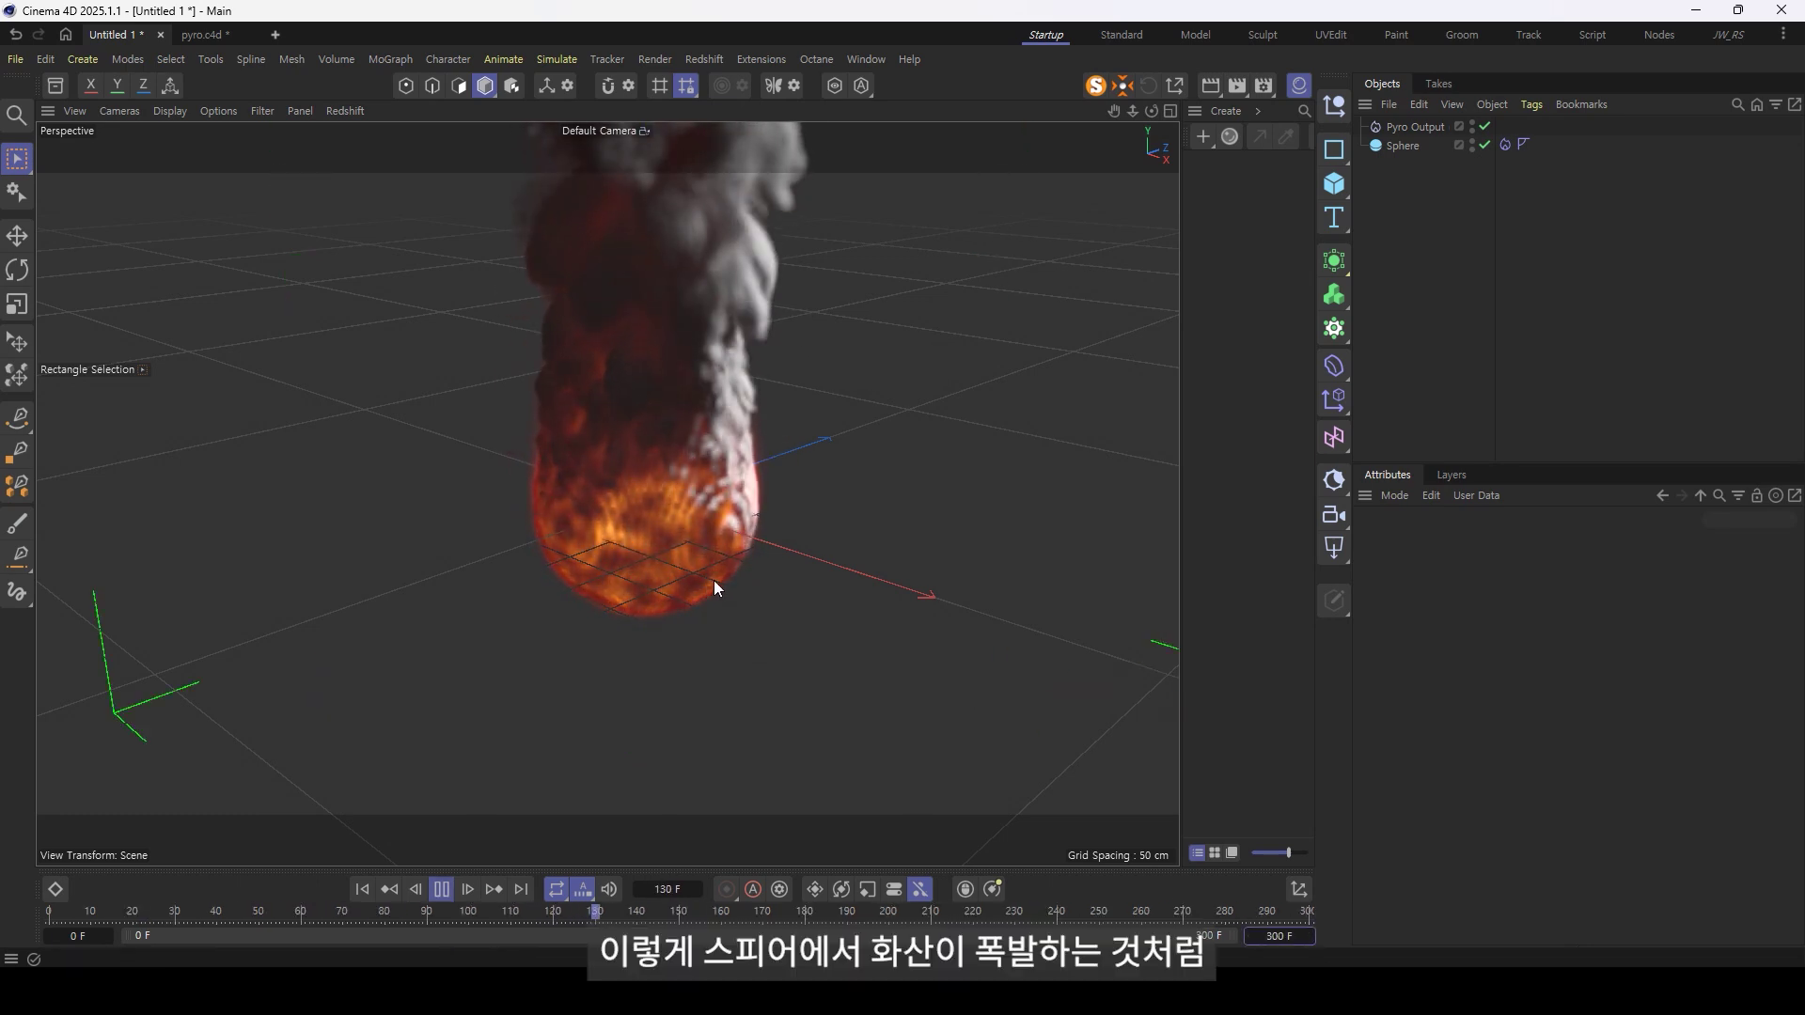
# - Zoom out to see the whole smoke plume and stop the simulation playback
pyautogui.moveTo(782, 488)
pyautogui.keyDown('alt'); pyautogui.mouseDown()
pyautogui.moveTo(680, 493)
pyautogui.moveTo(619, 547)
pyautogui.moveTo(623, 583)
pyautogui.mouseUp(); pyautogui.keyUp('alt')
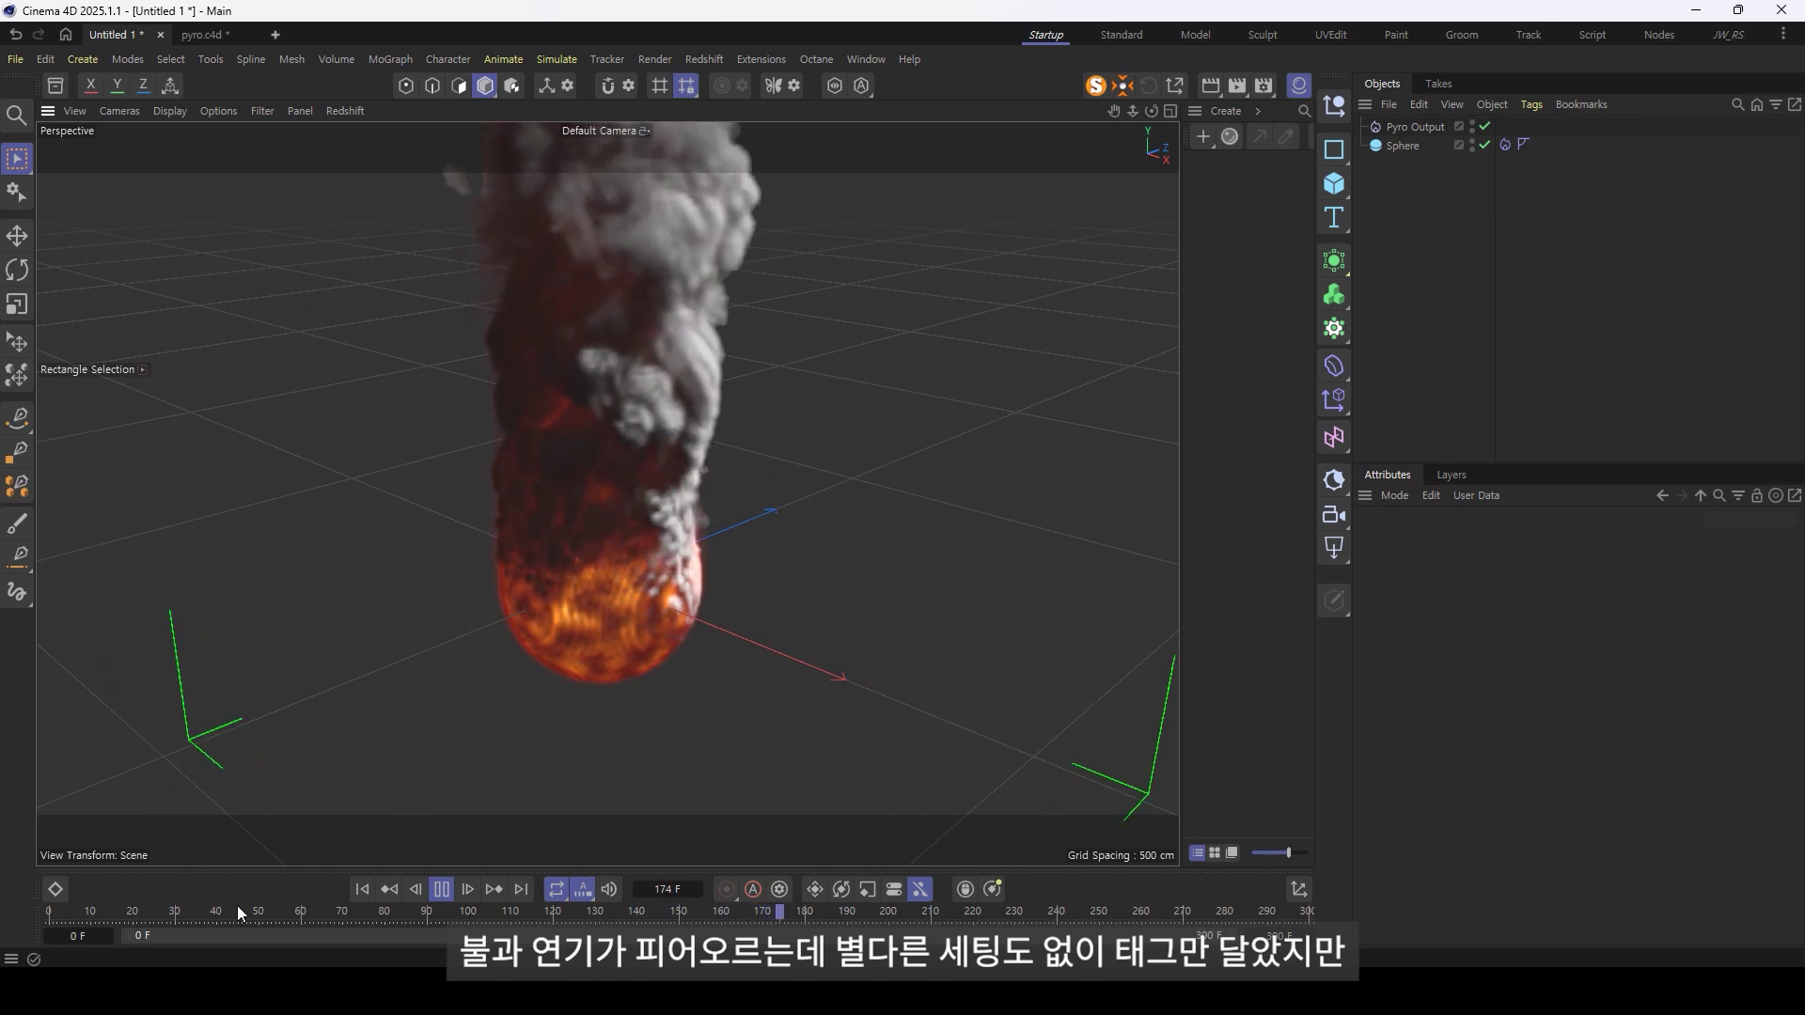
pyautogui.click(442, 889)
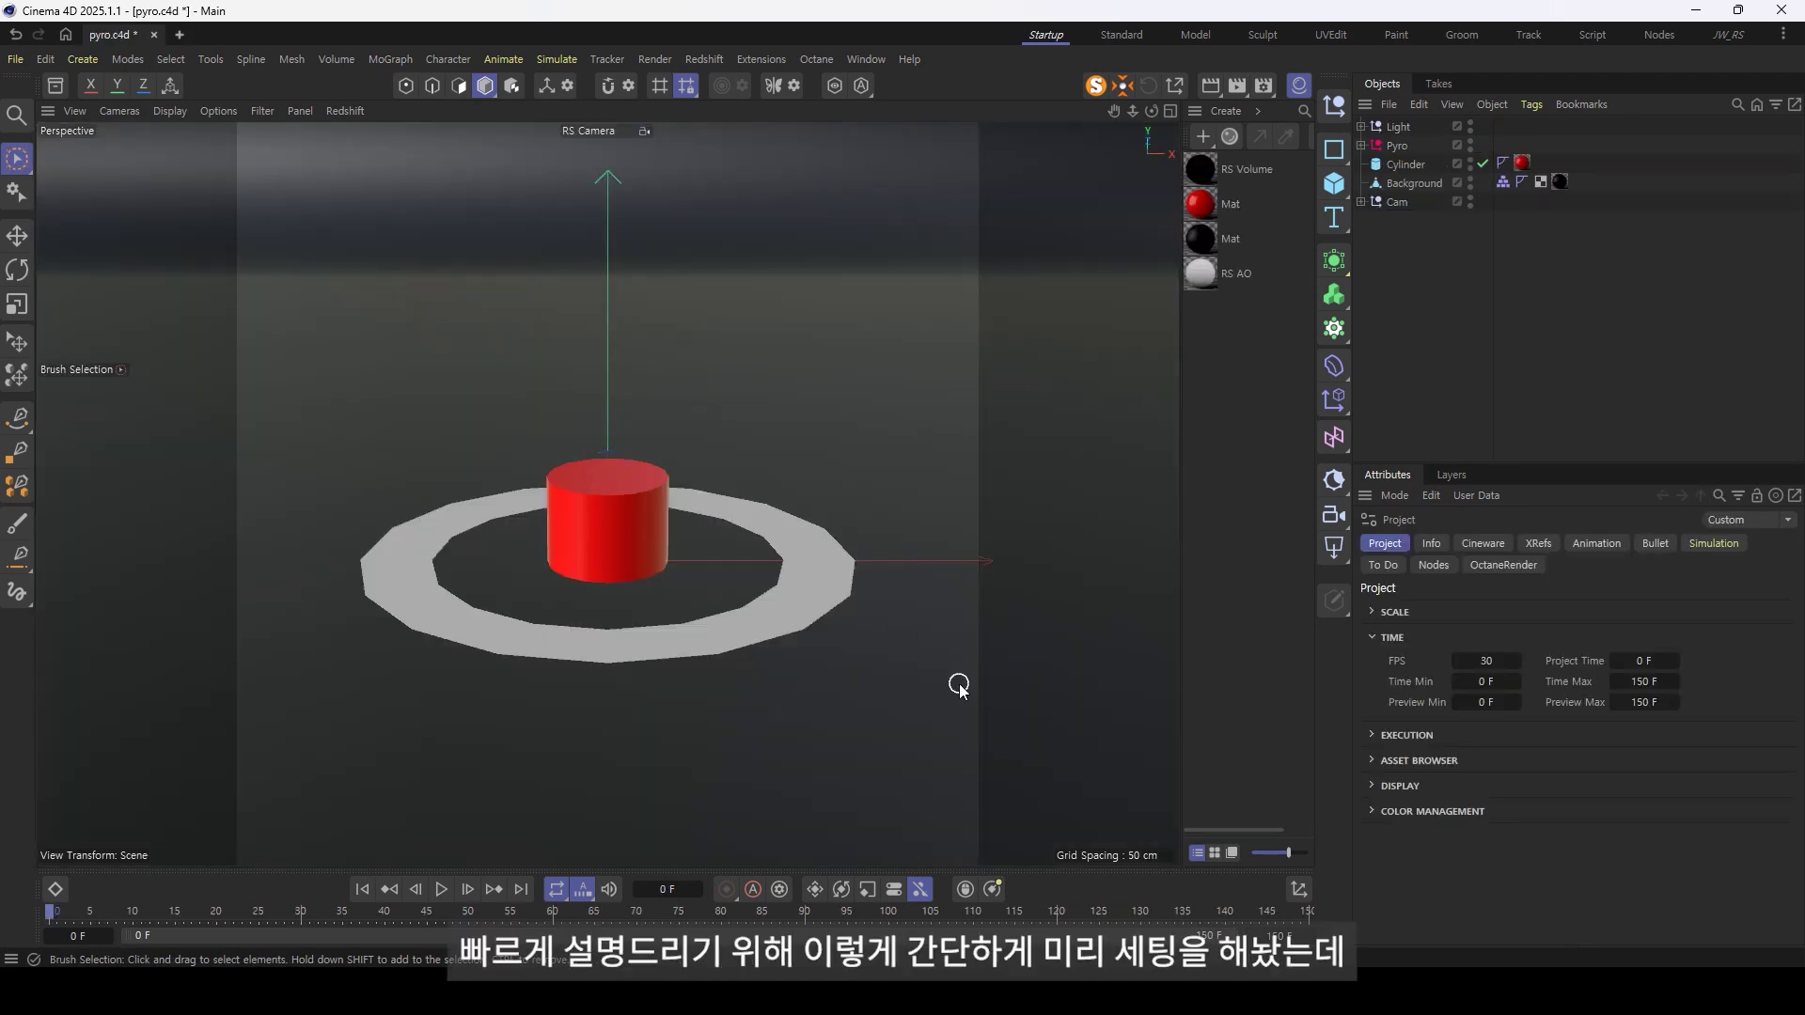
# - Inspect the Background's Collider tag, then expand the Pyro group and select the Disc
pyautogui.click(919, 533)
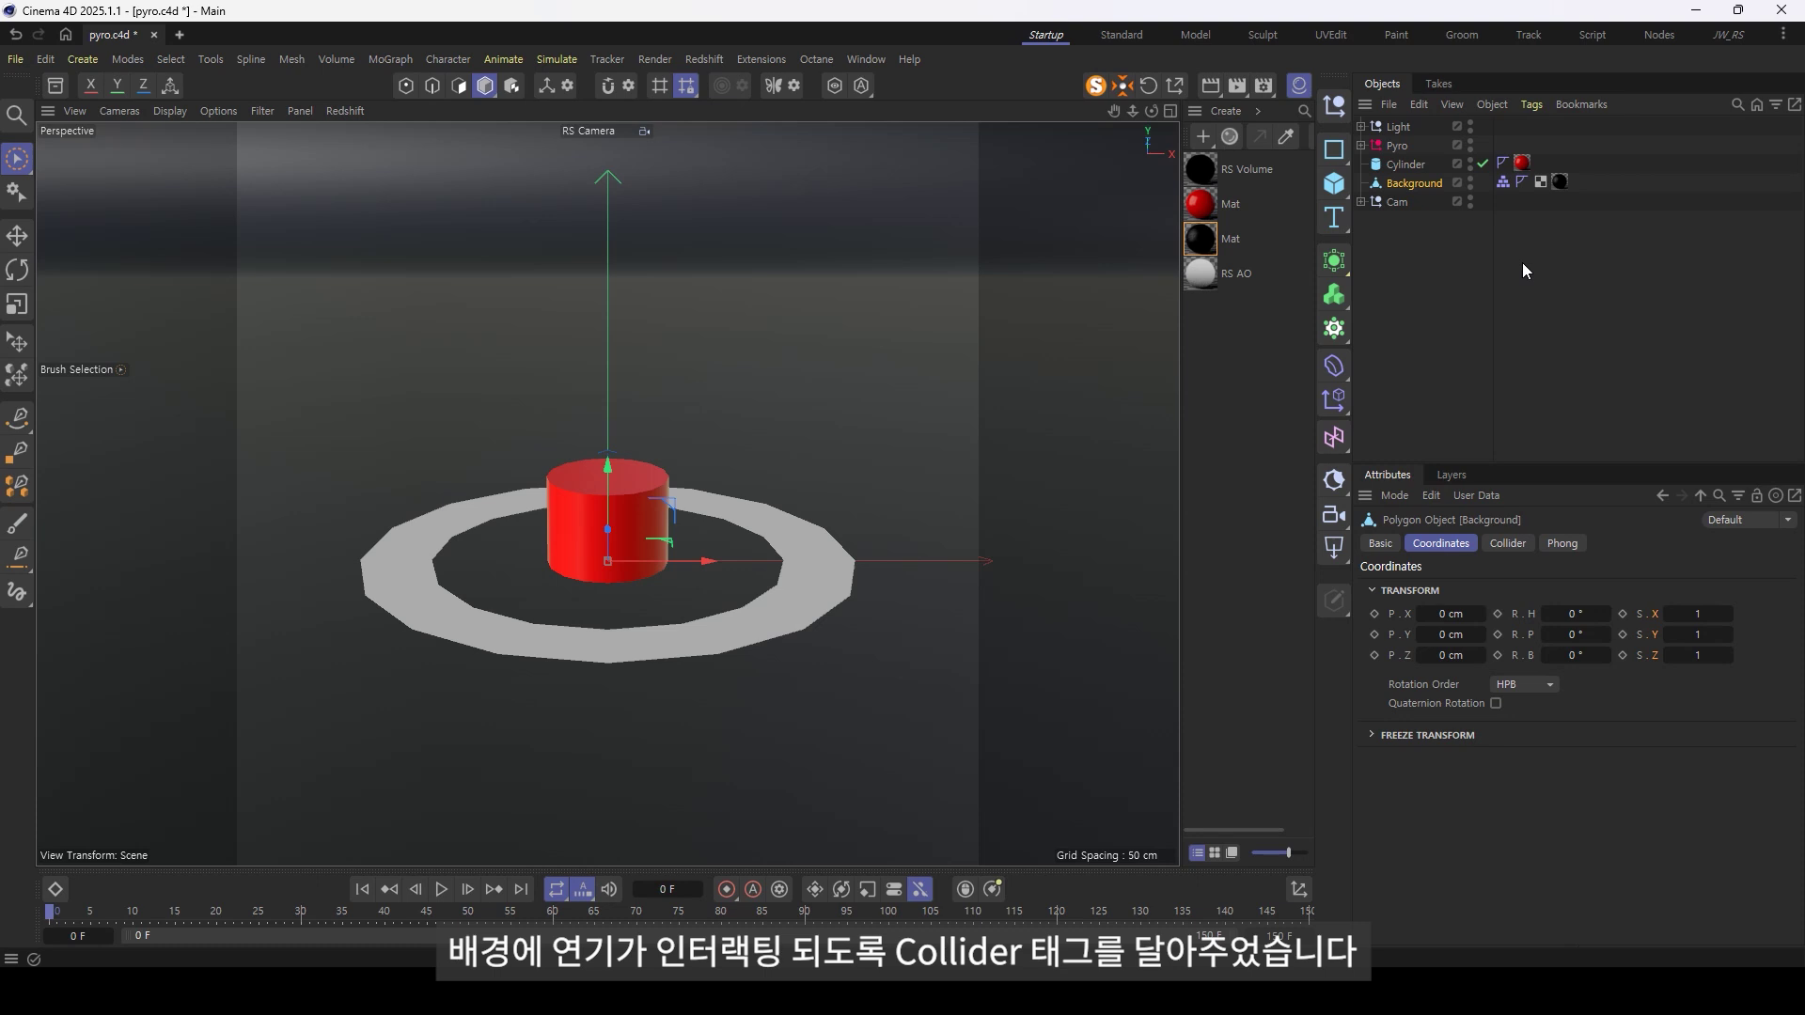
pyautogui.click(1502, 183)
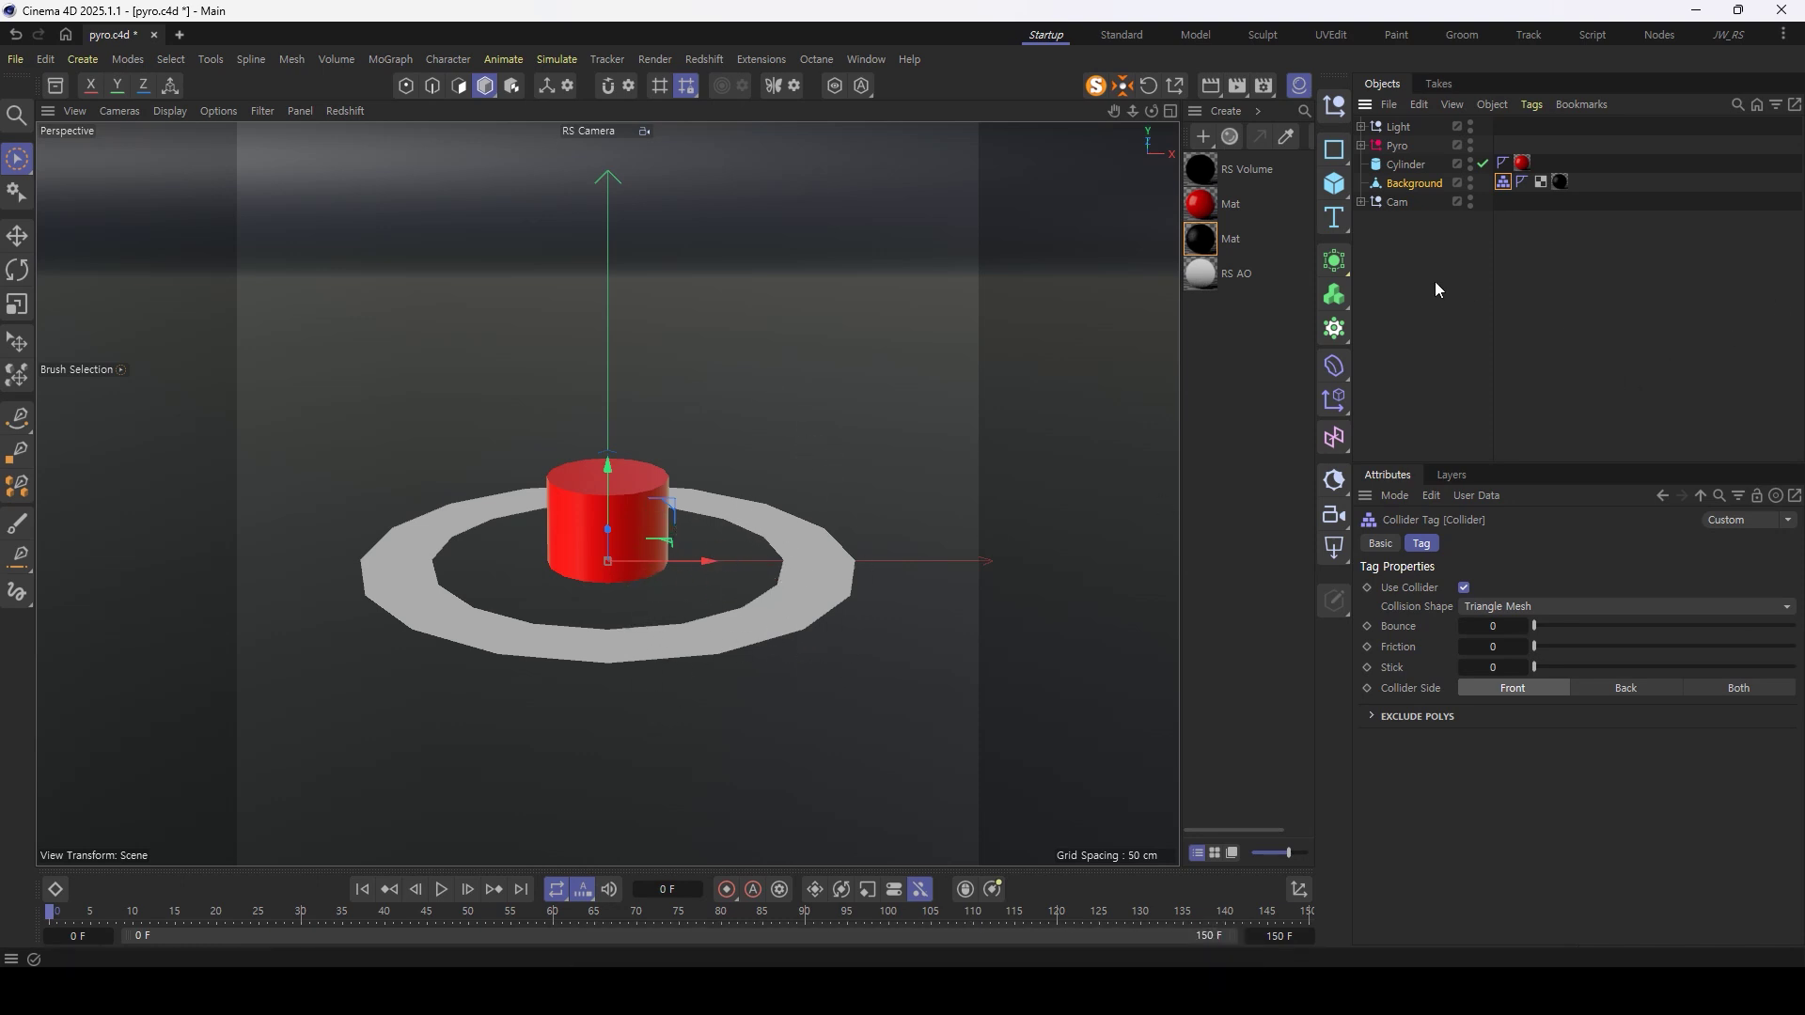
pyautogui.click(1401, 235)
pyautogui.click(1360, 145)
pyautogui.click(1407, 164)
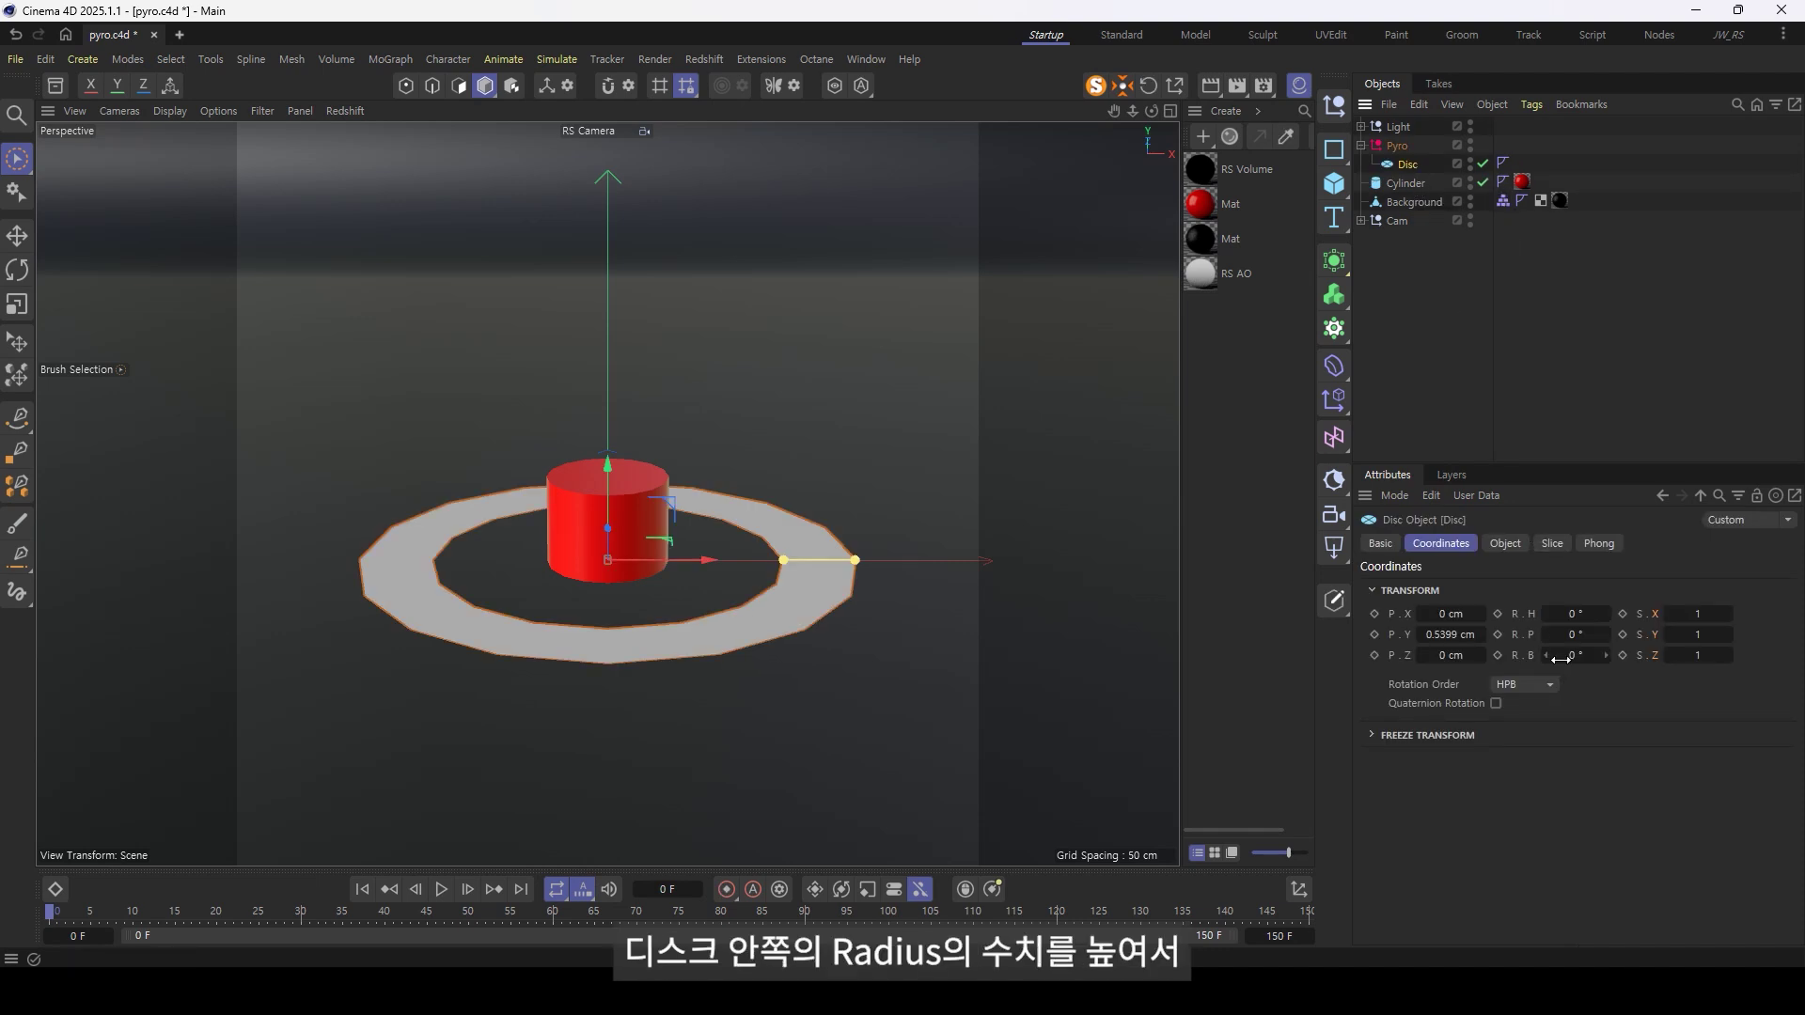
# - Set the Disc's Inner Radius to 143 cm and check its height above the floor in Right view
pyautogui.click(1505, 543)
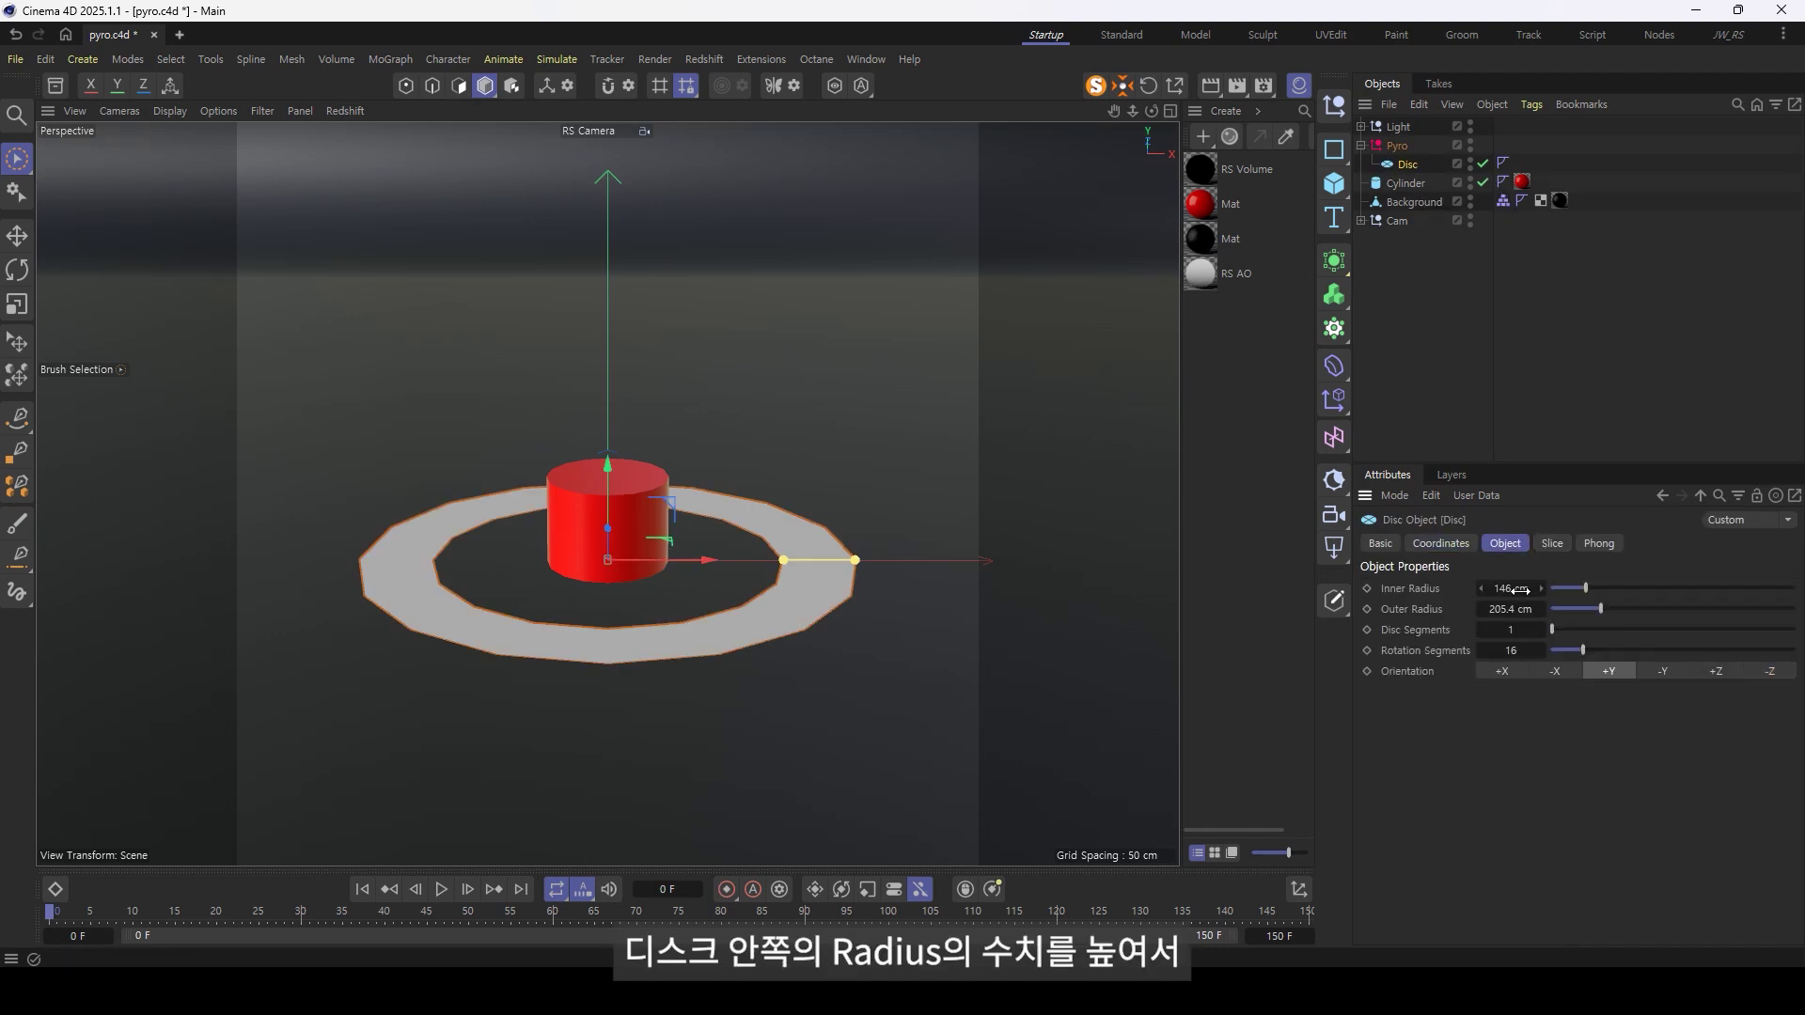
pyautogui.moveTo(1520, 589)
pyautogui.mouseDown()
pyautogui.moveTo(1502, 590)
pyautogui.moveTo(1520, 589)
pyautogui.mouseUp()
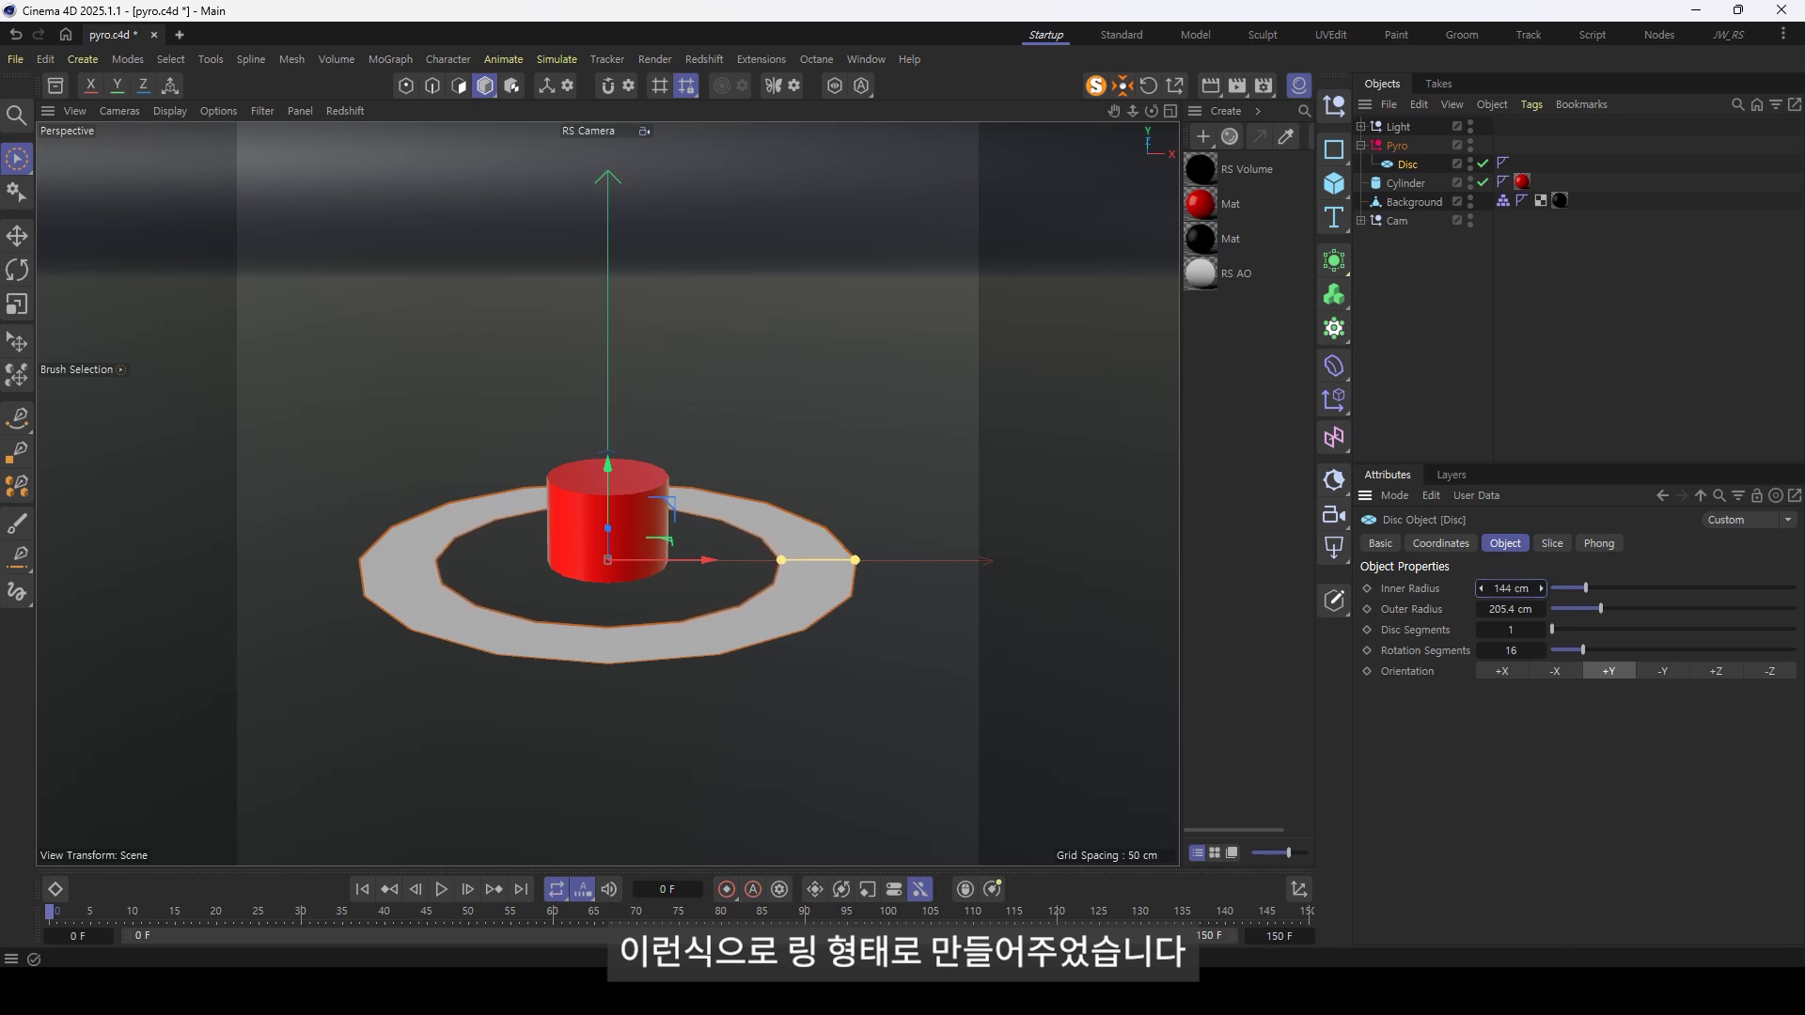
pyautogui.press('F3')
pyautogui.scroll(5, 723, 470)
pyautogui.scroll(3, 555, 592)
pyautogui.scroll(3, 568, 588)
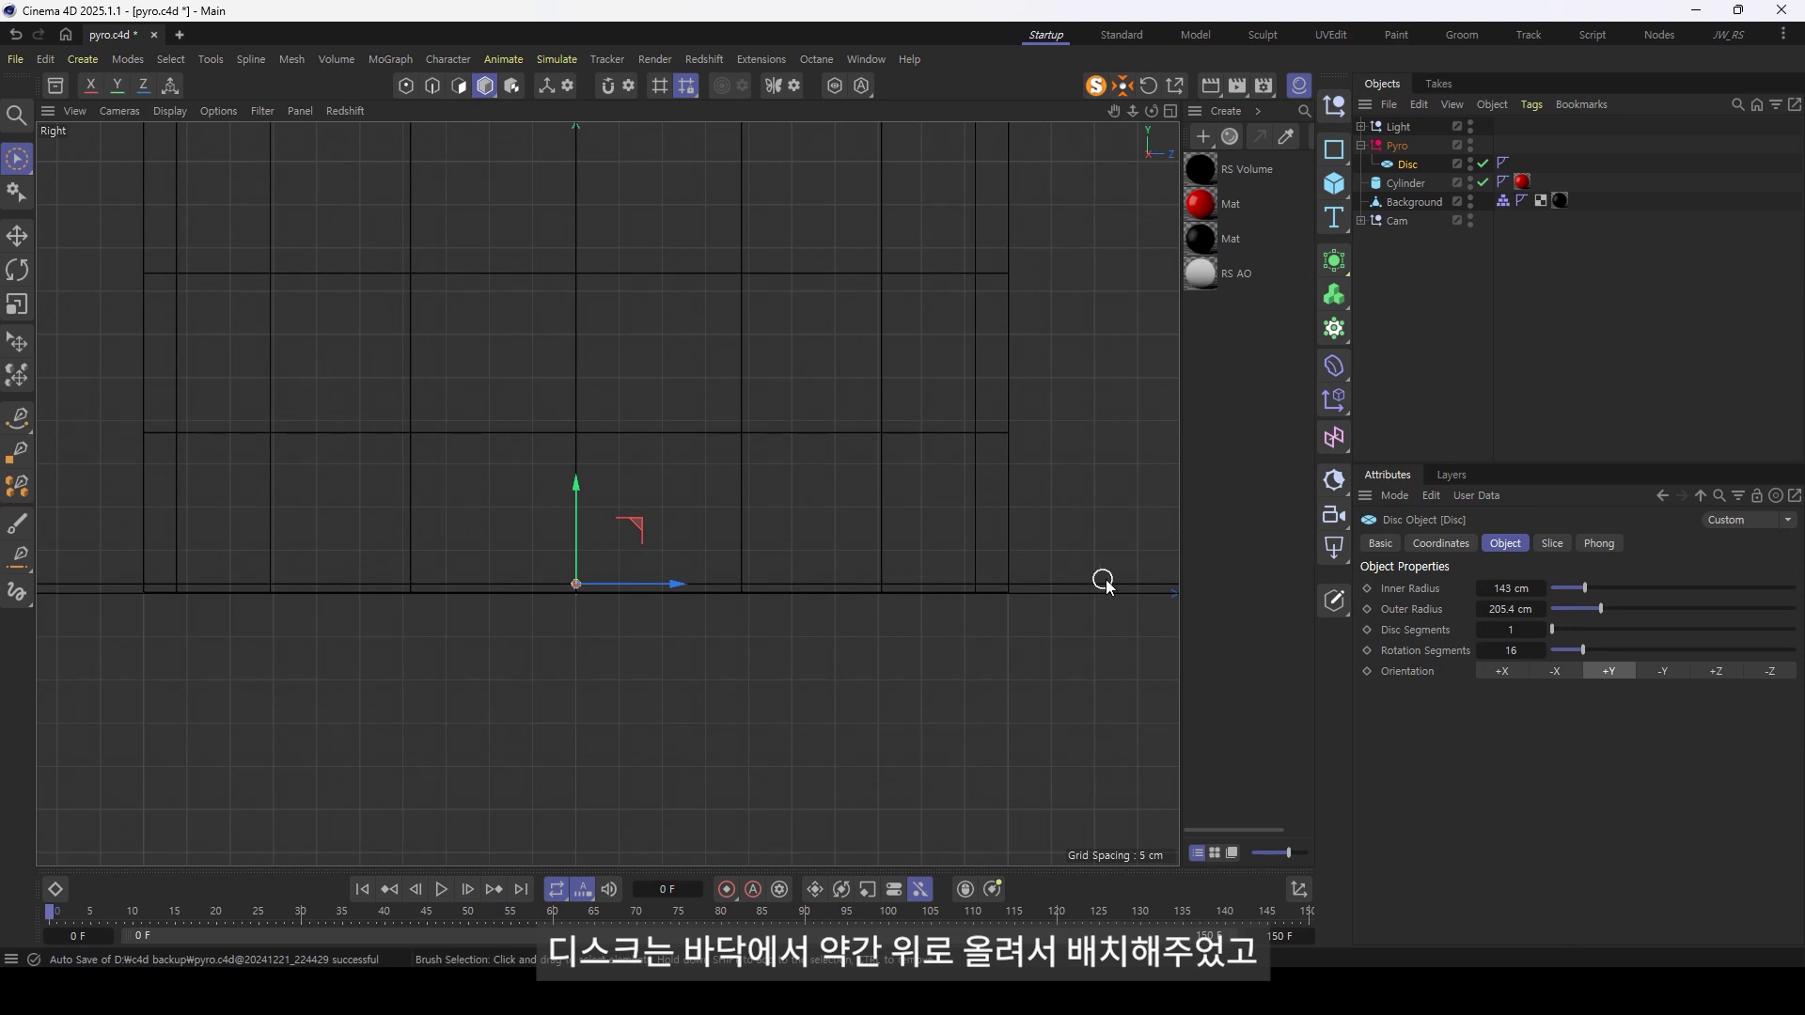
pyautogui.press('F1')
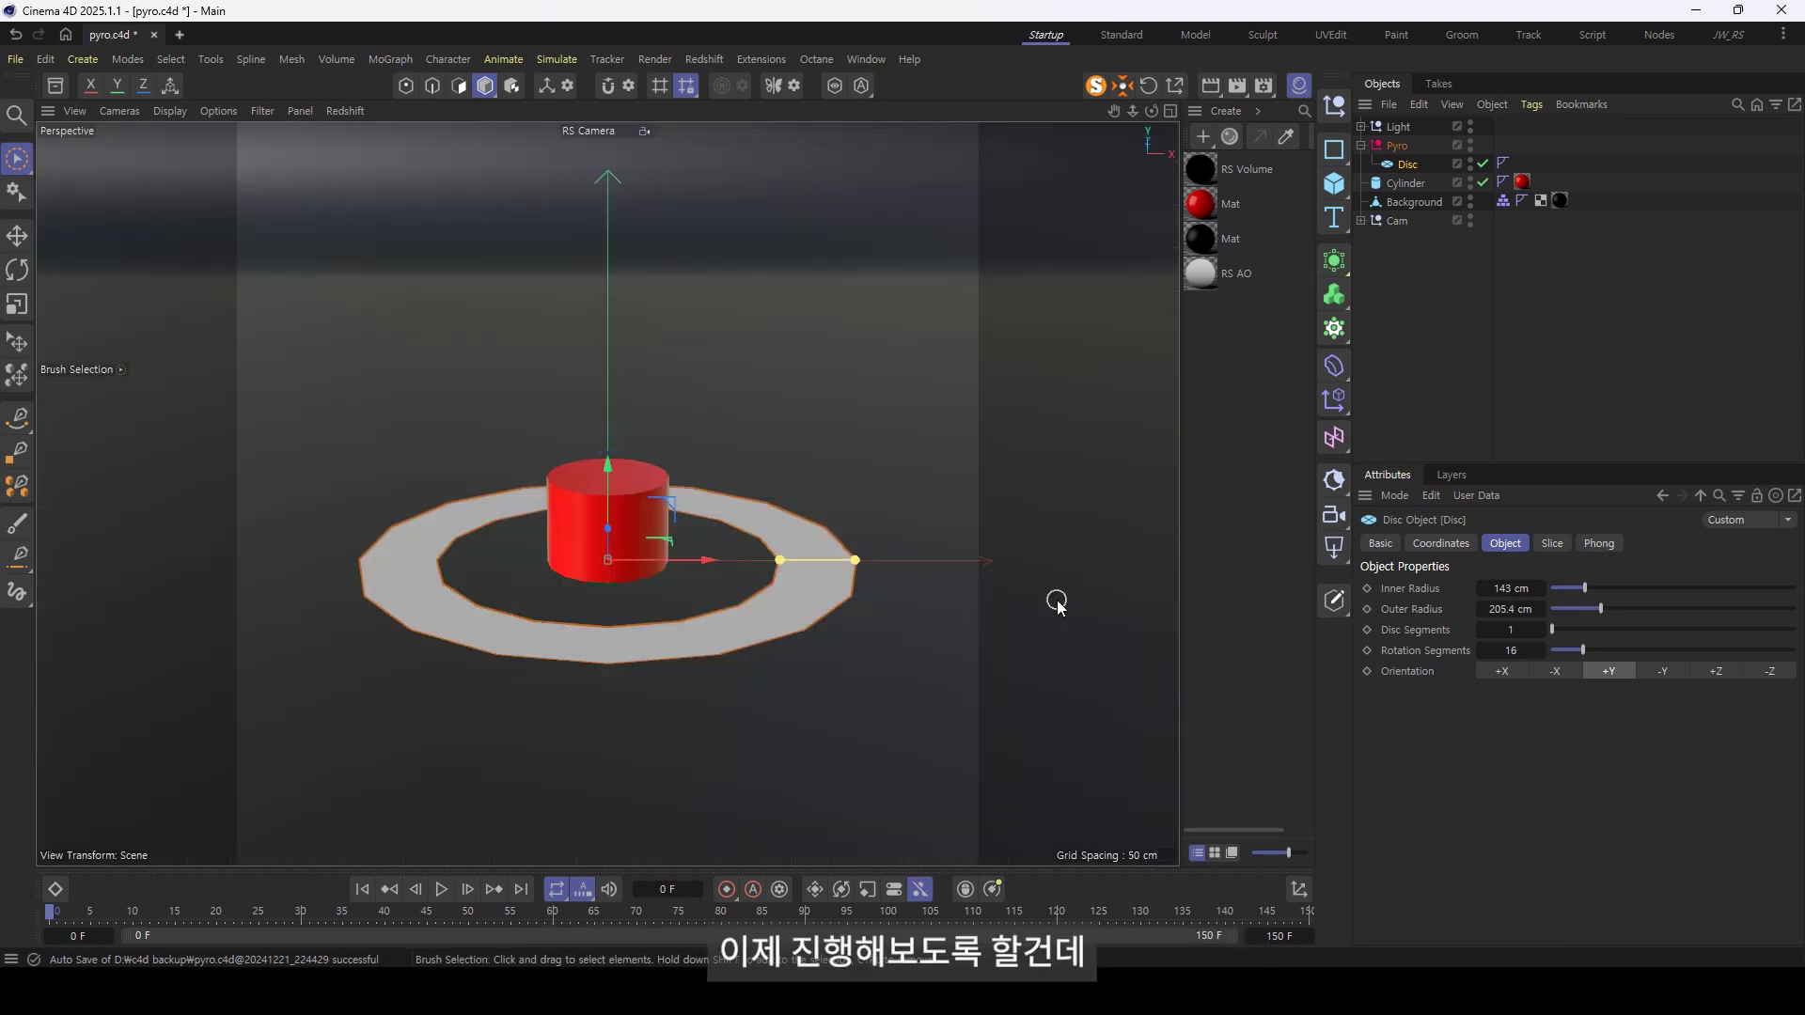
pyautogui.click(1408, 171)
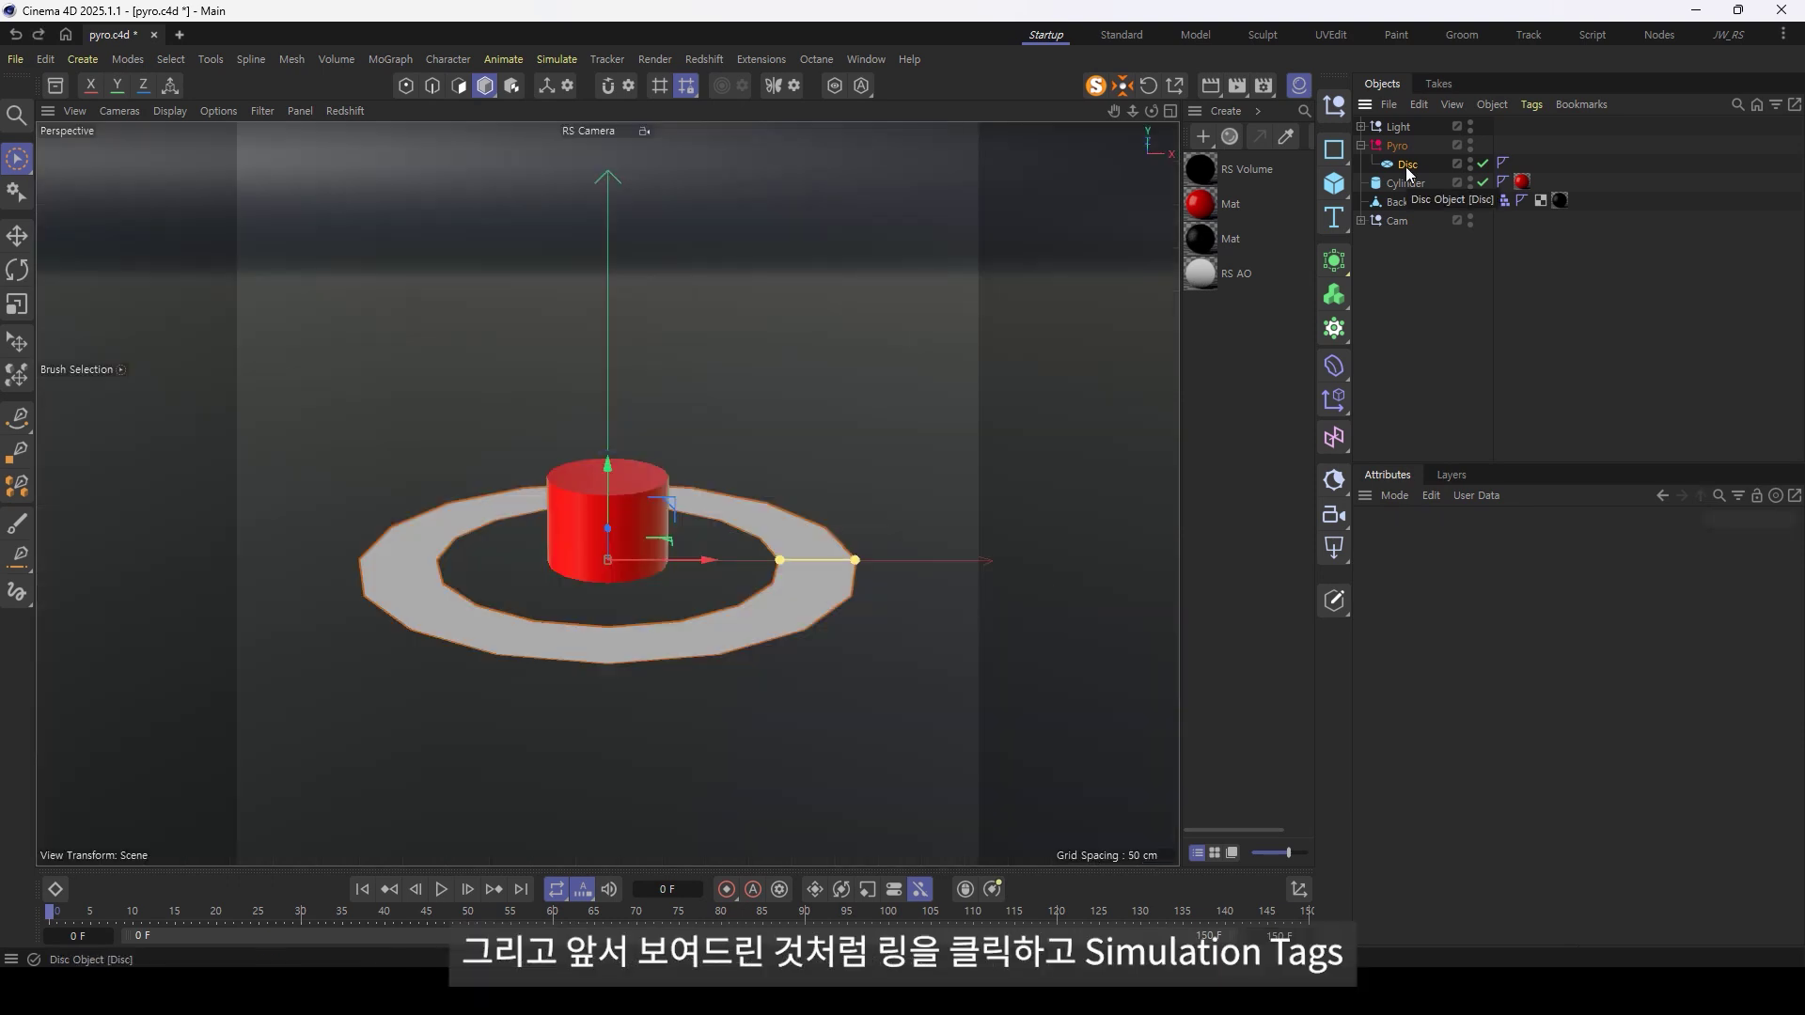
# - Add a Pyro Emitter tag to the Disc and play the fire ring simulation to frame 91
pyautogui.rightClick(1408, 171)
pyautogui.moveTo(1494, 363)
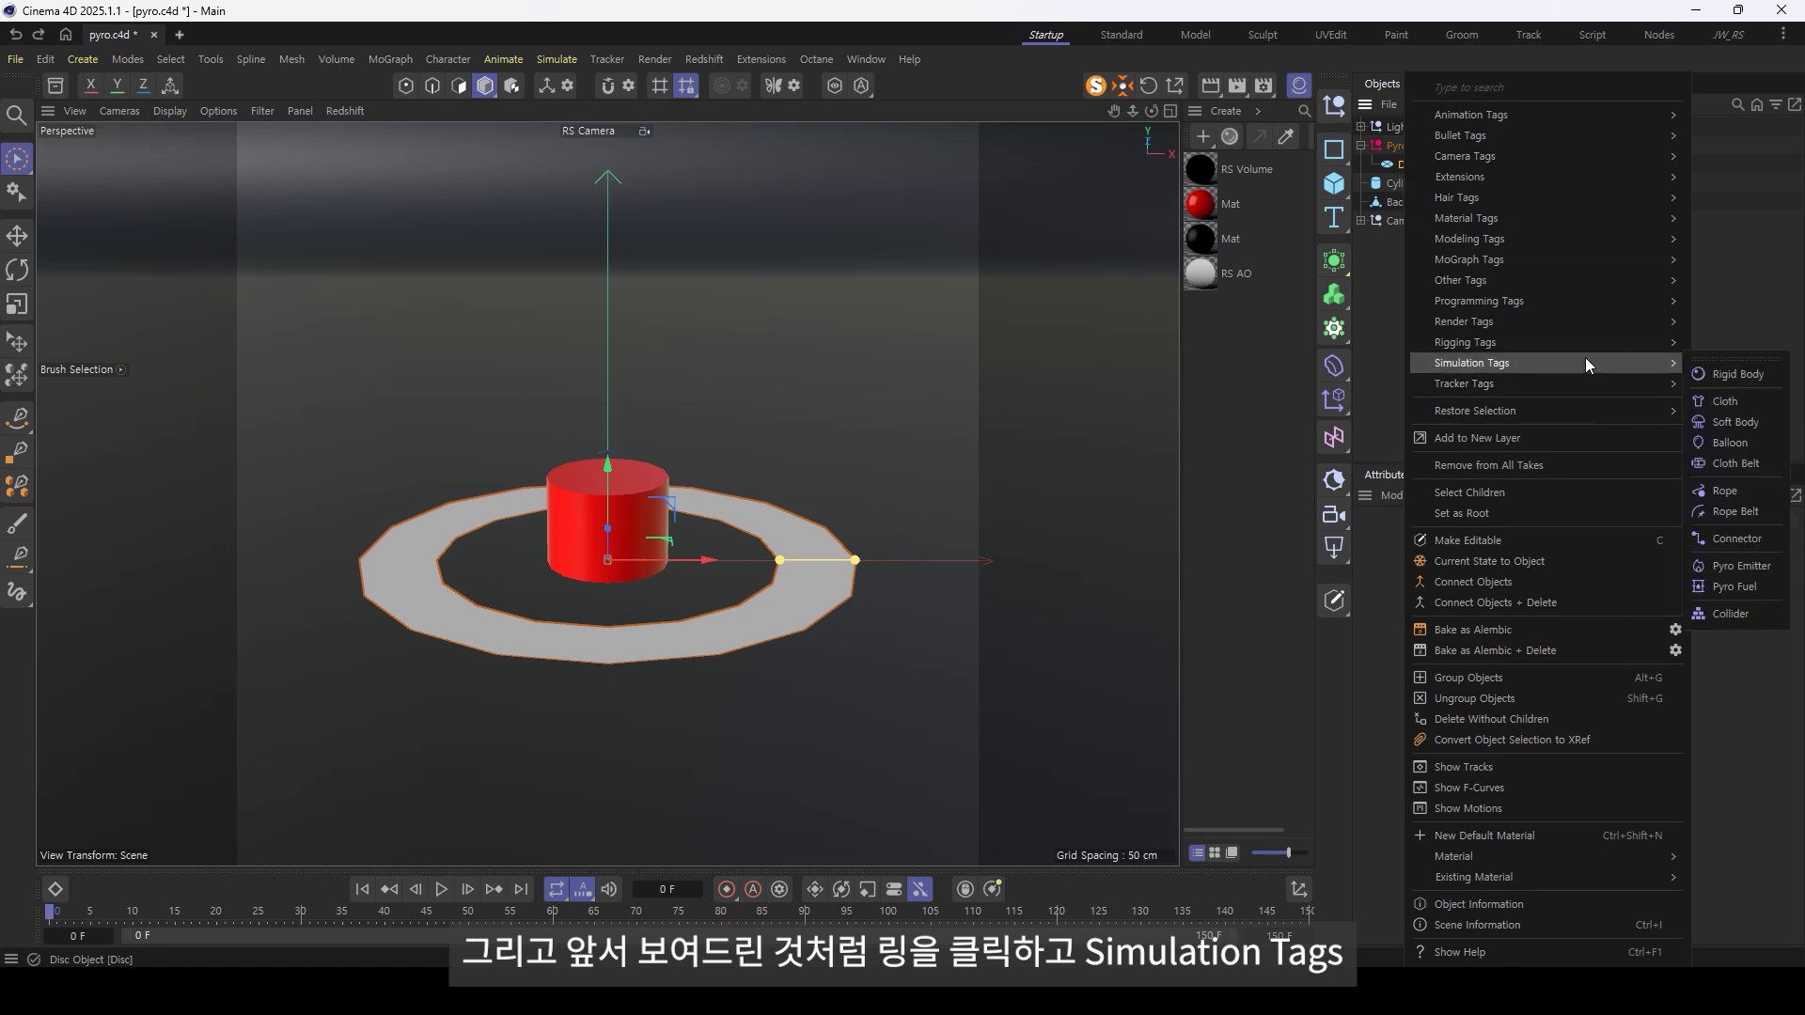
pyautogui.click(1746, 566)
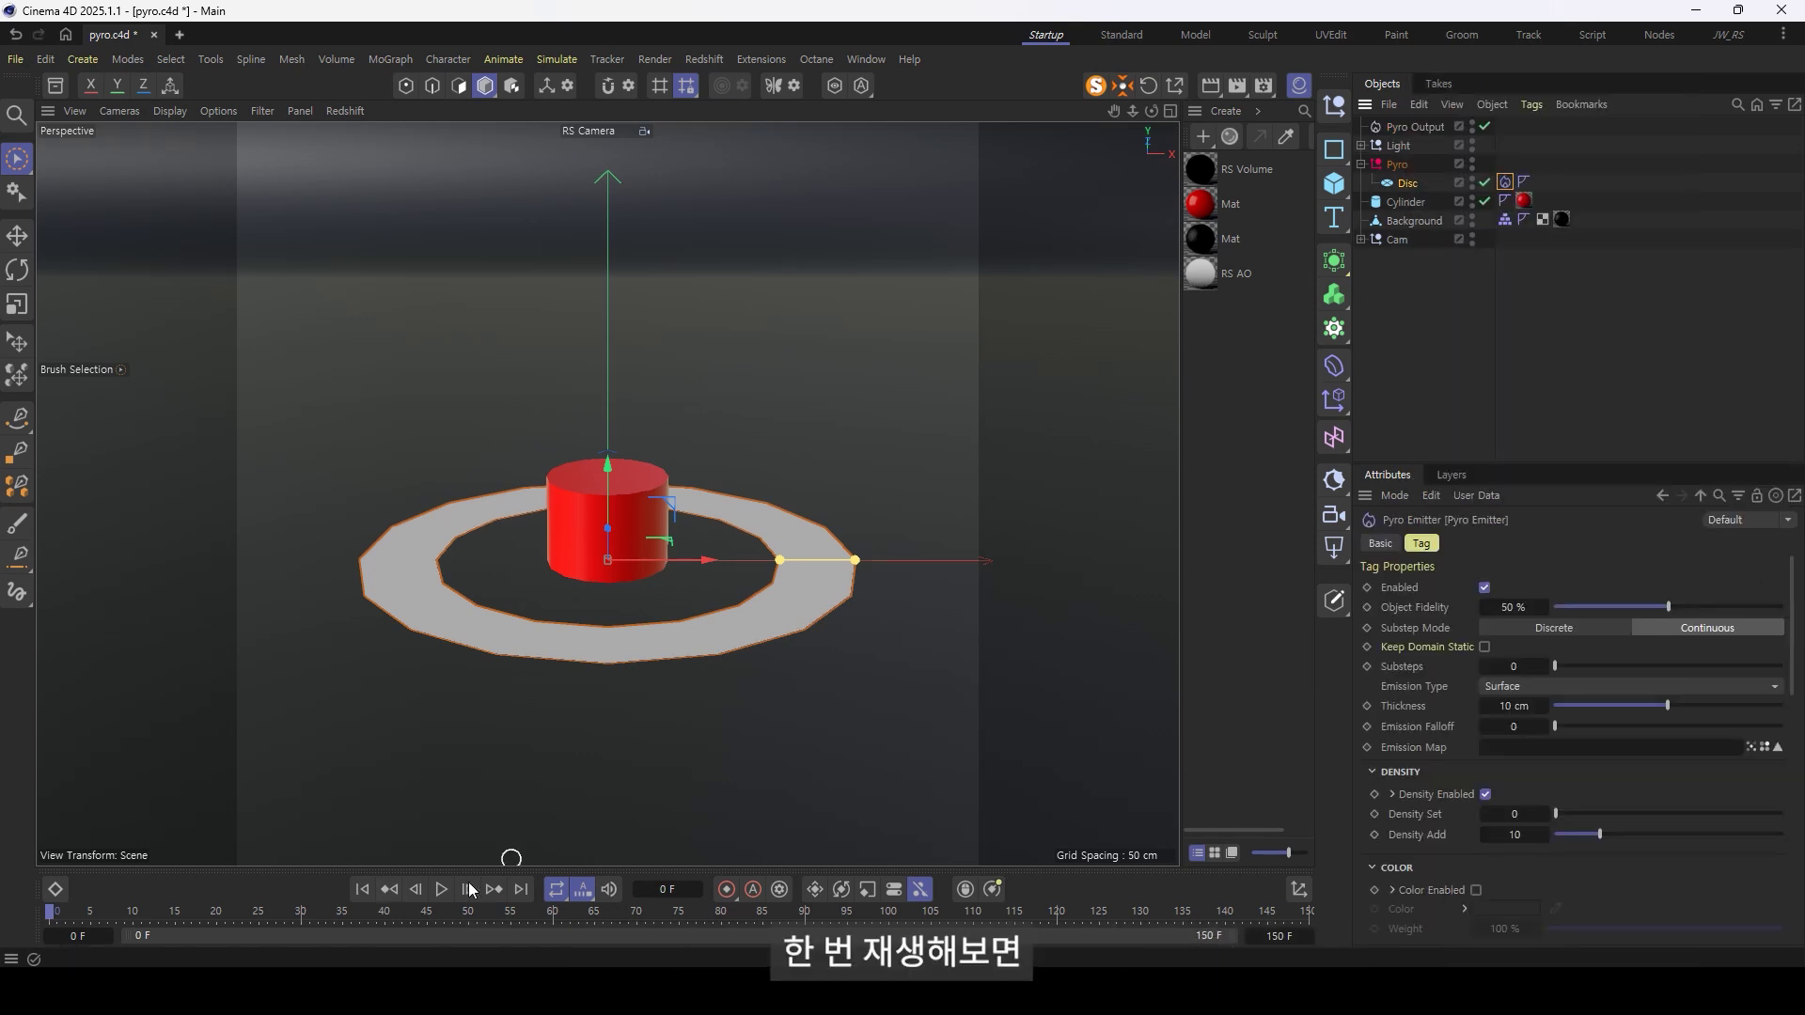
pyautogui.click(441, 893)
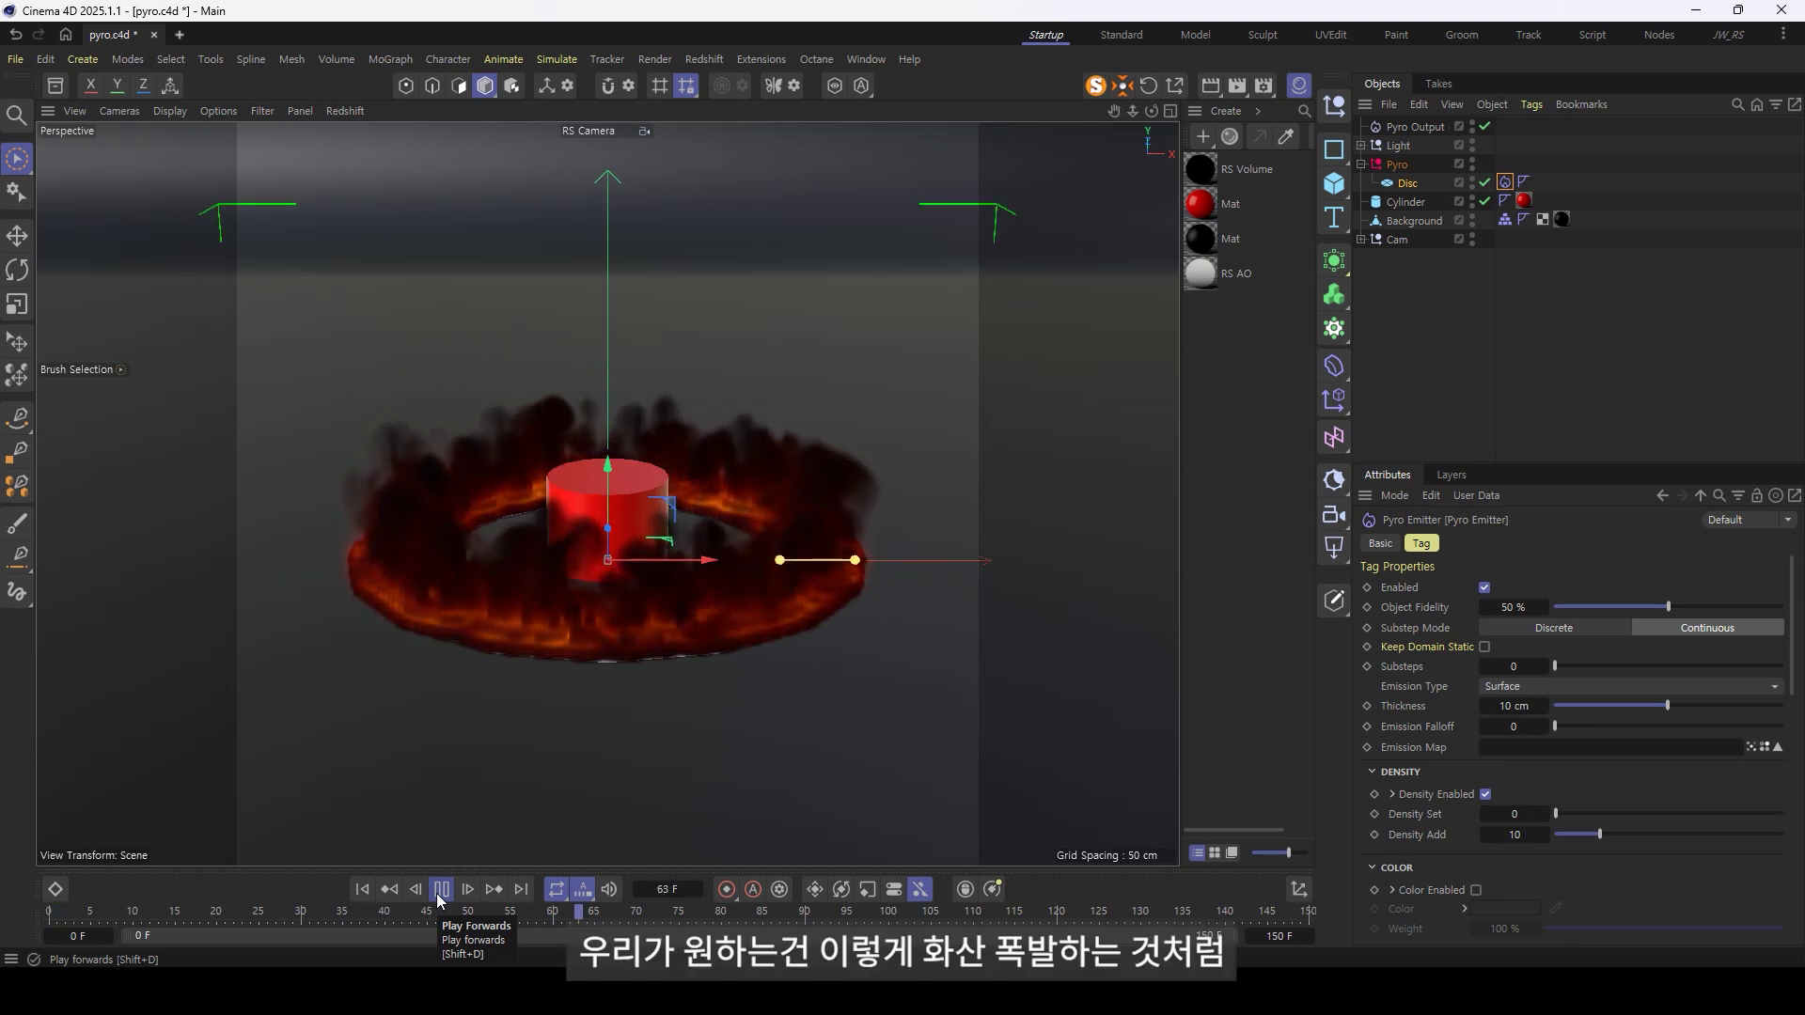
pyautogui.click(439, 890)
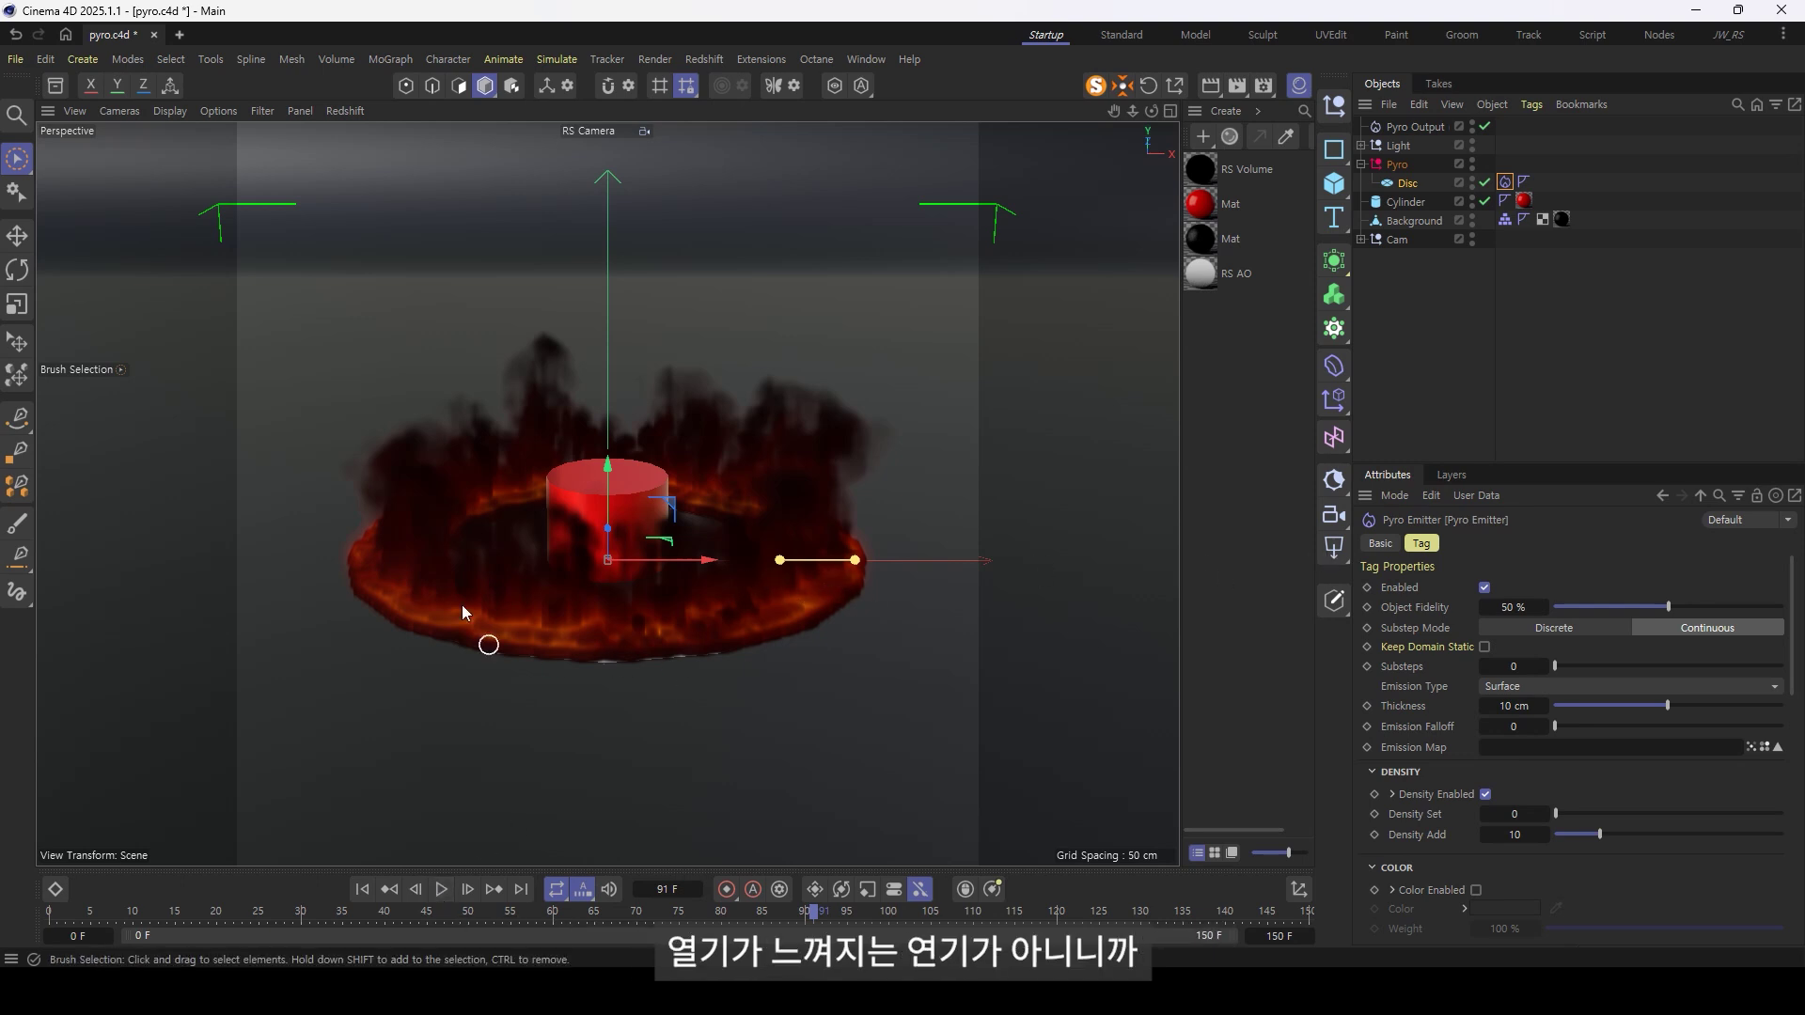
pyautogui.click(1591, 254)
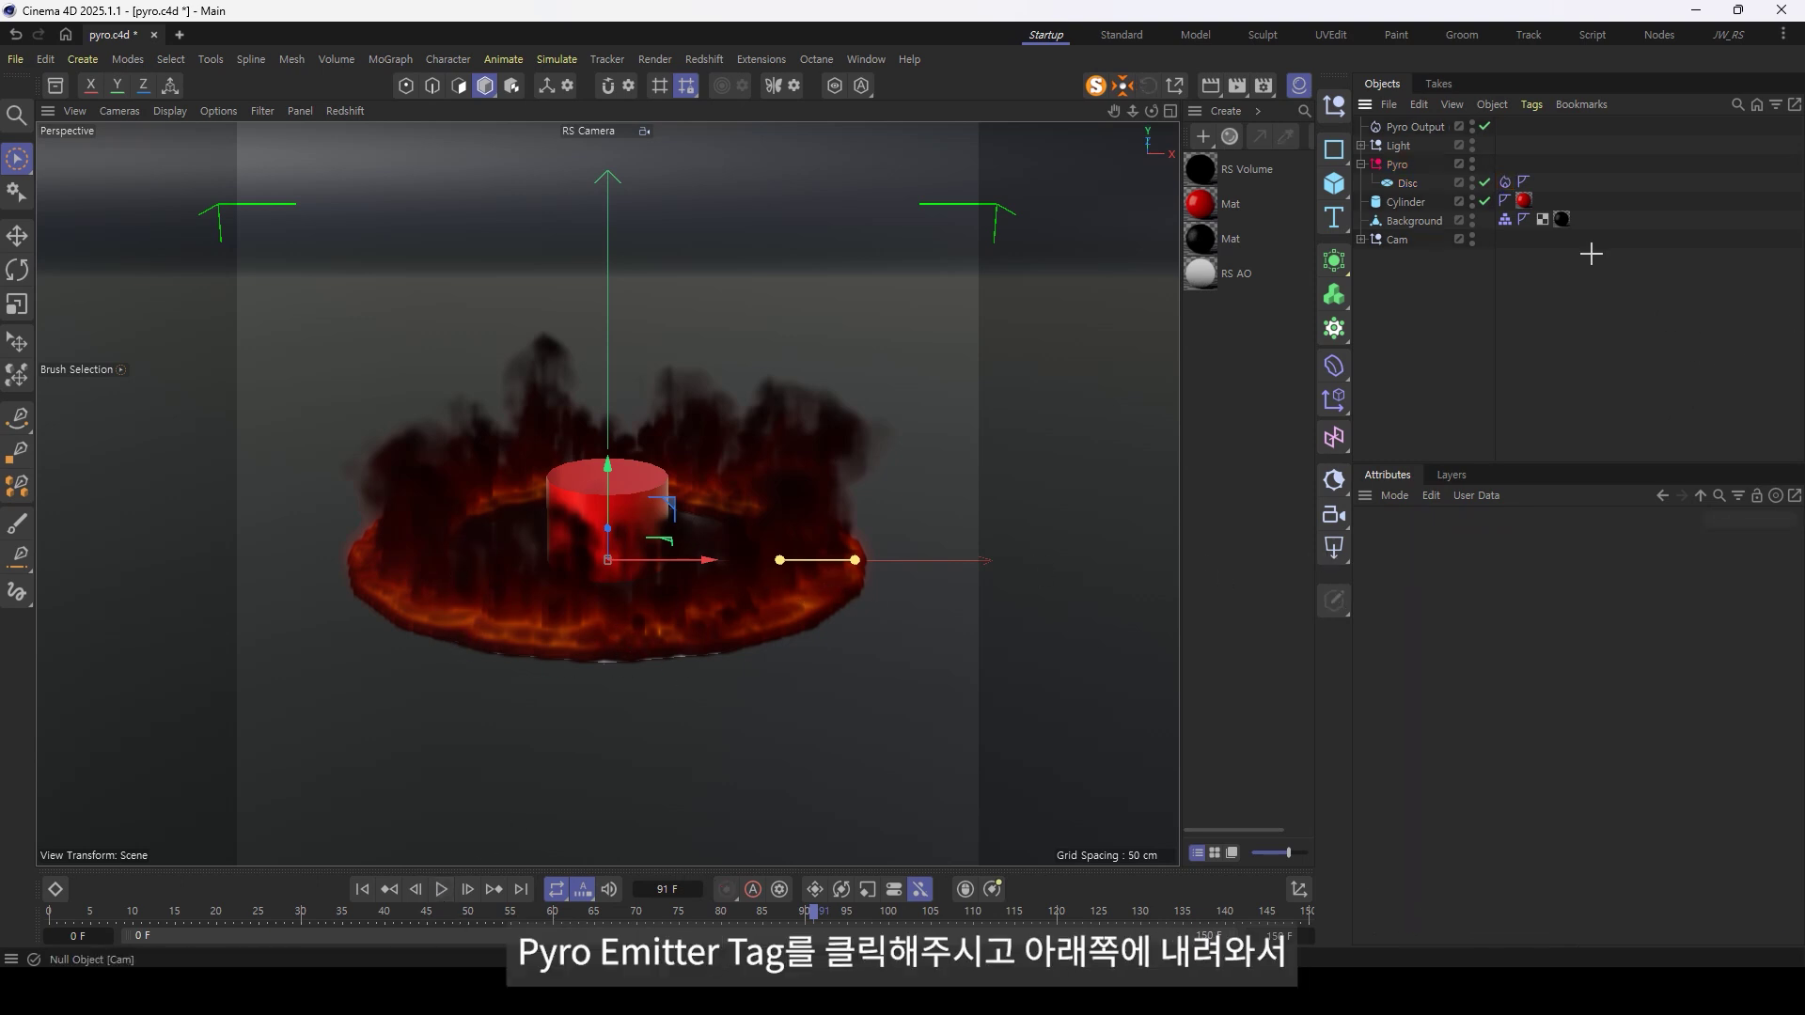
# - Disable Temperature on the Disc's Pyro Emitter, rewind, check the Top view, and go to frame 30
pyautogui.click(1503, 183)
pyautogui.moveTo(1797, 669); pyautogui.dragTo(1797, 778)
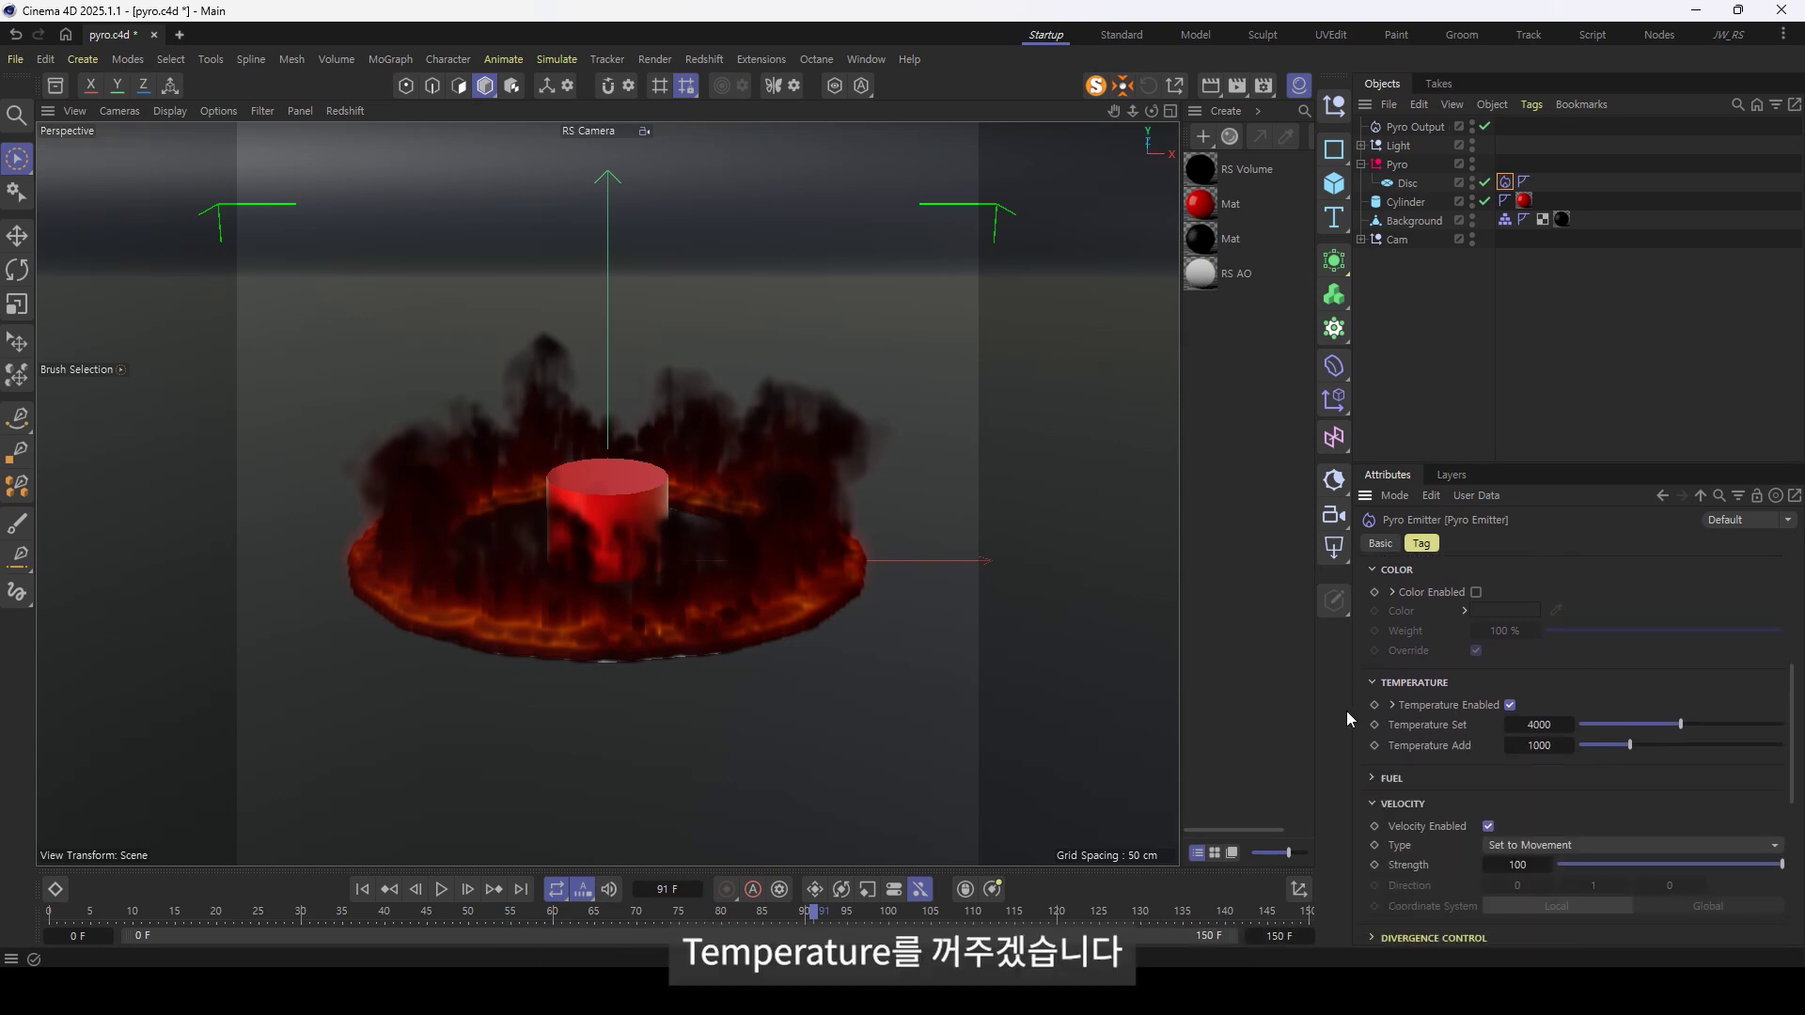
pyautogui.click(1509, 705)
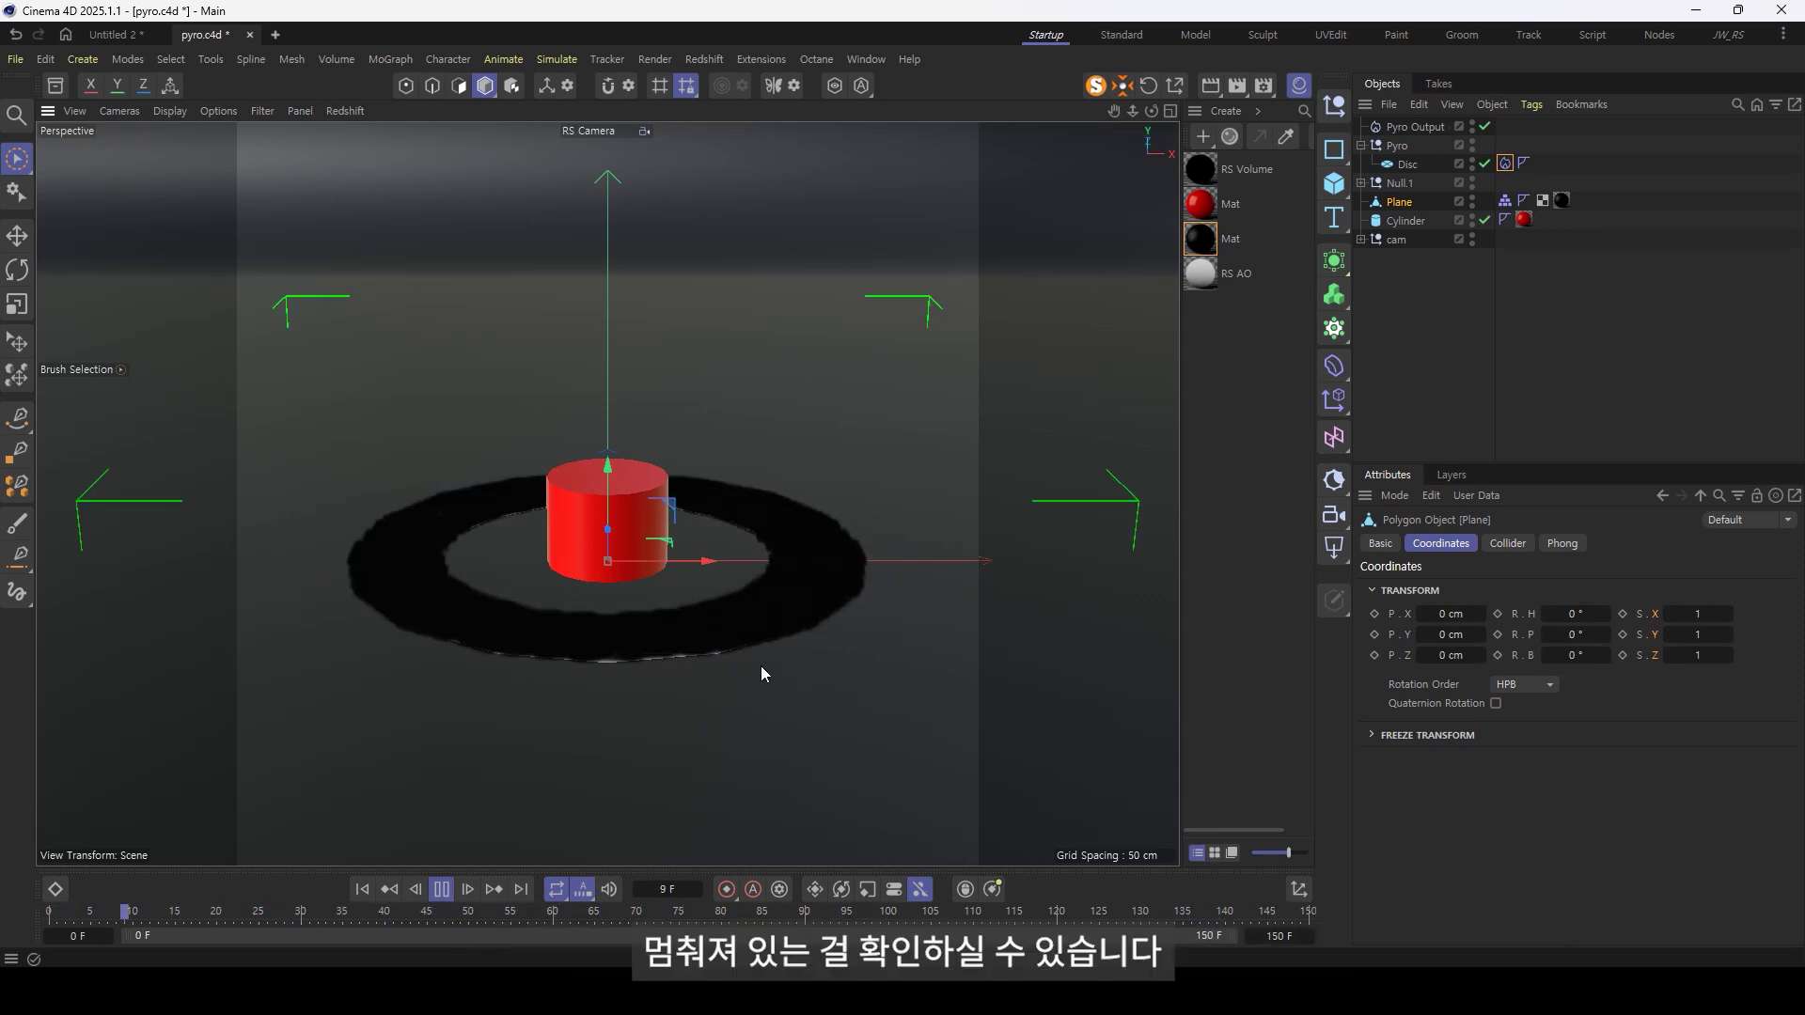
pyautogui.press('F8')
pyautogui.hotkey('shift', 'f')
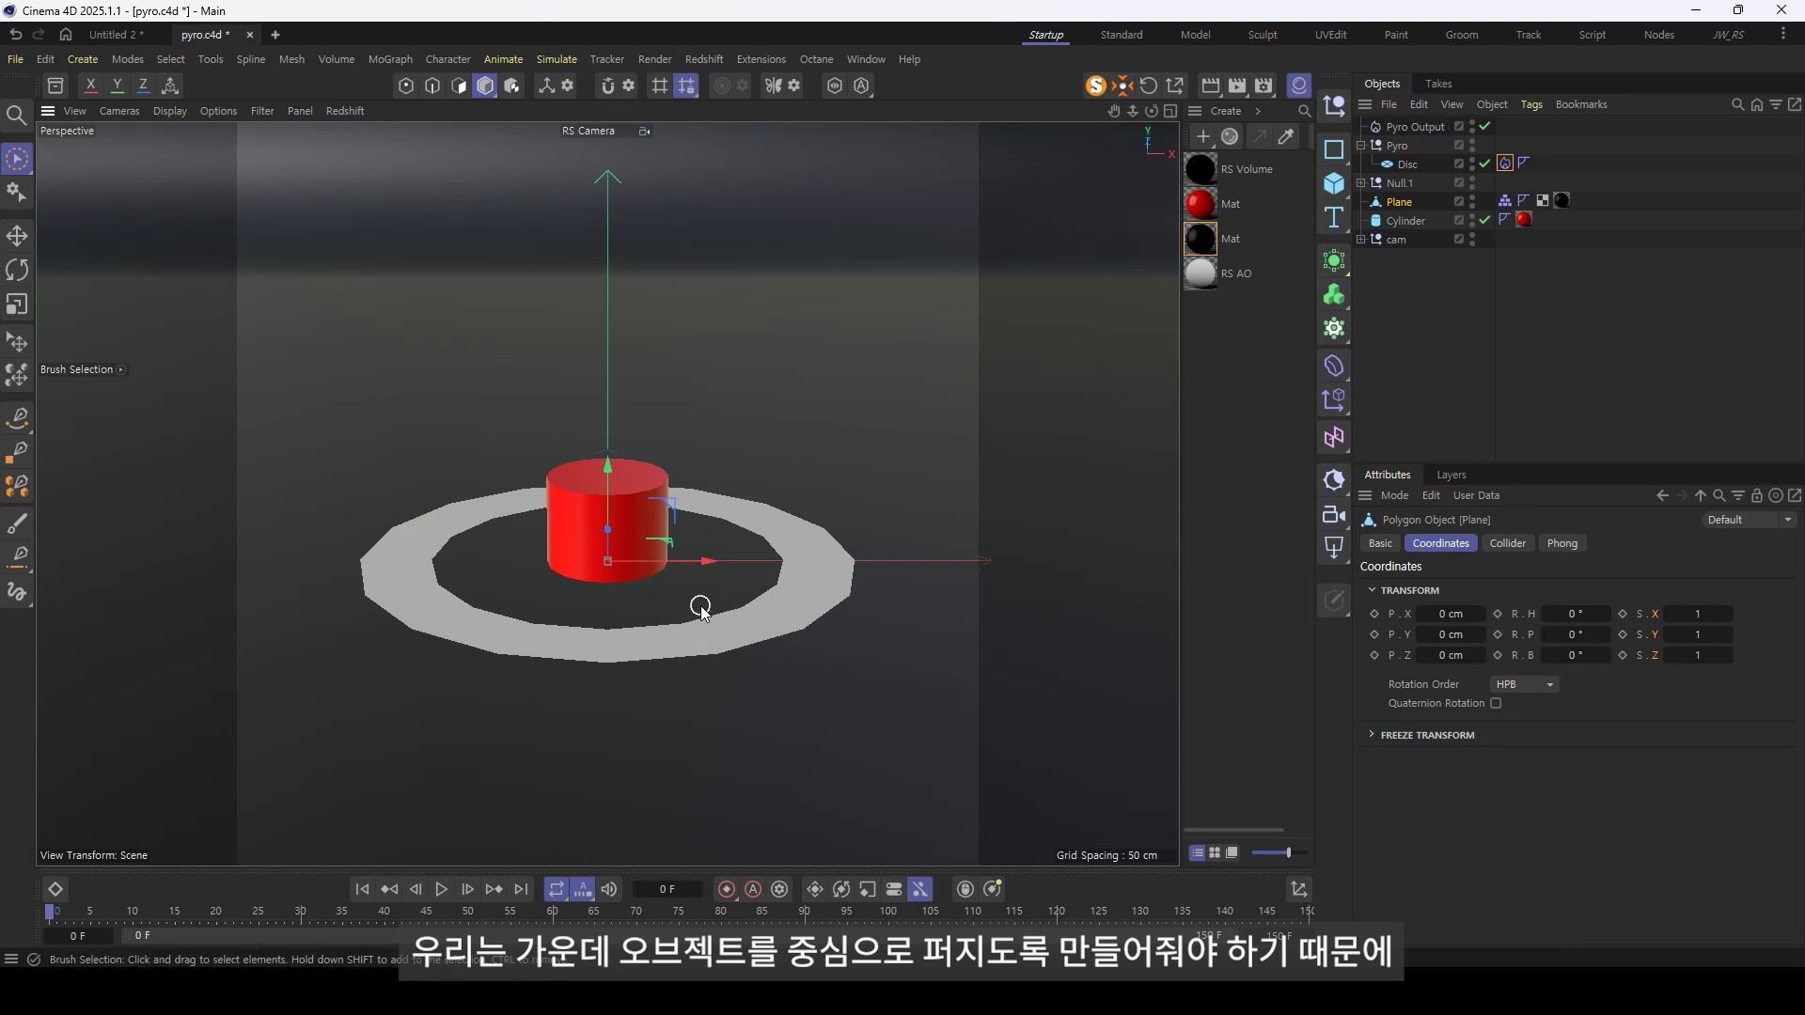
pyautogui.press('F2')
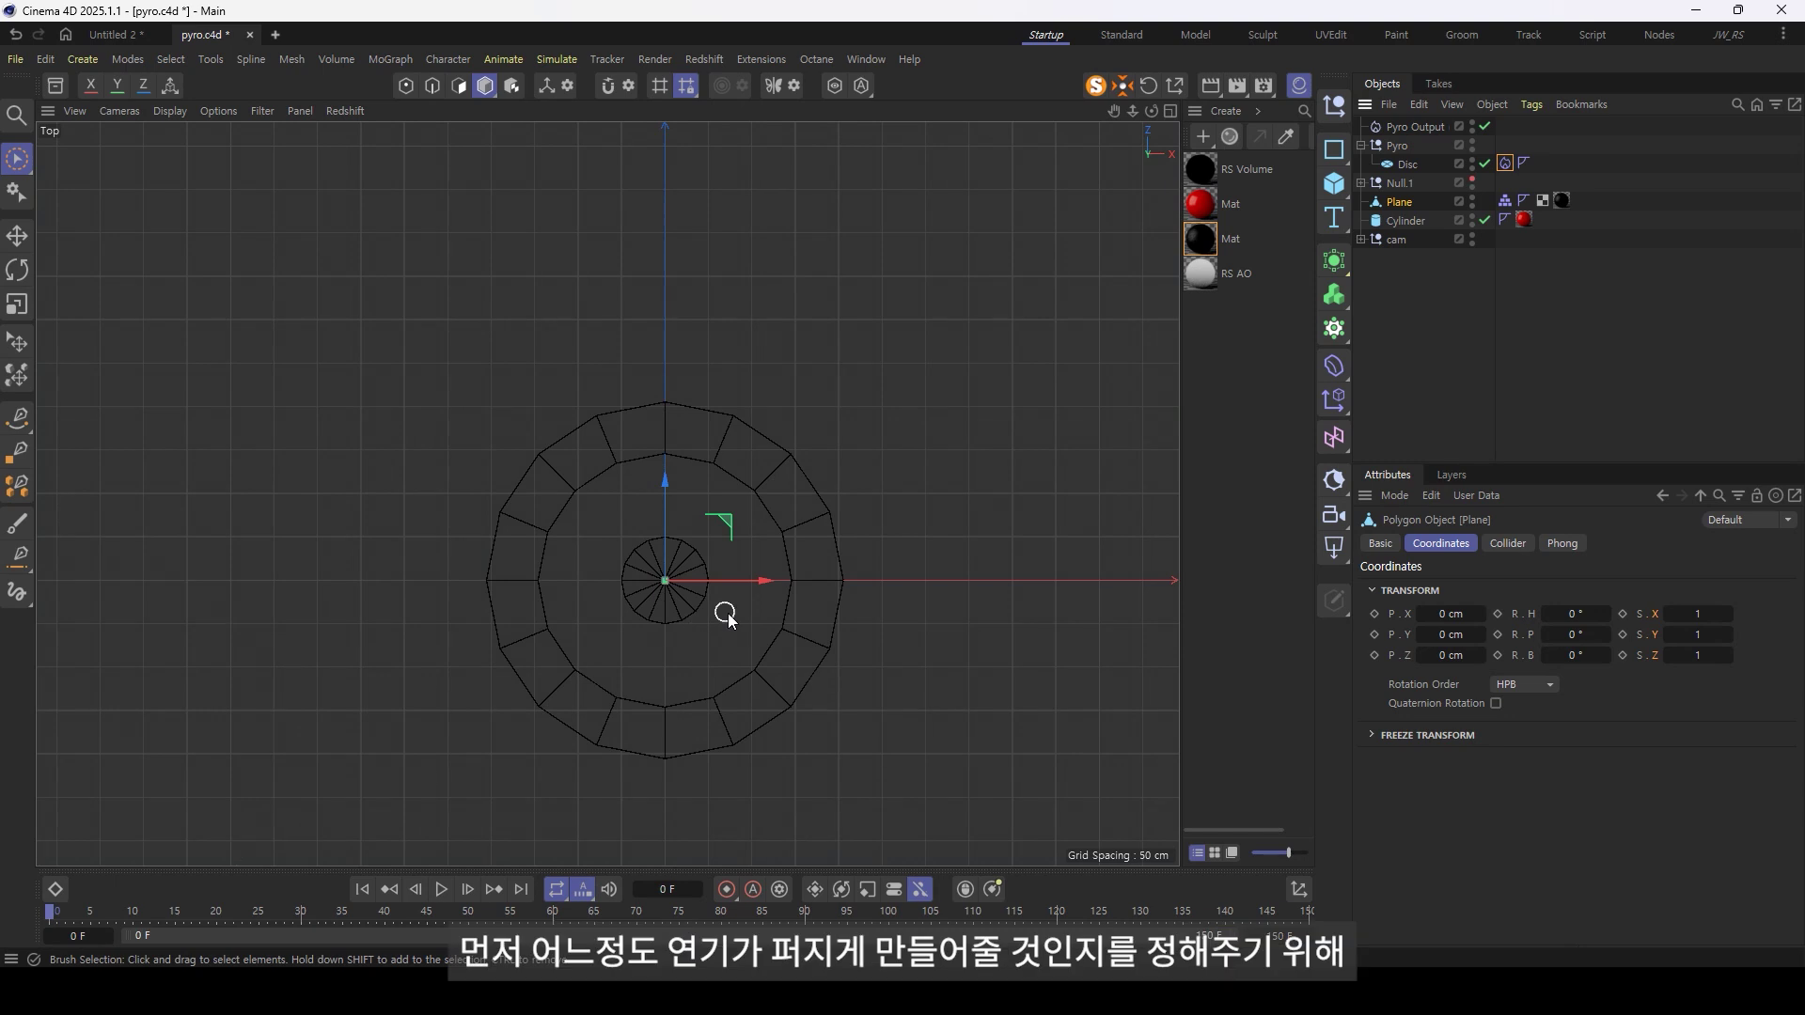
pyautogui.press('F1')
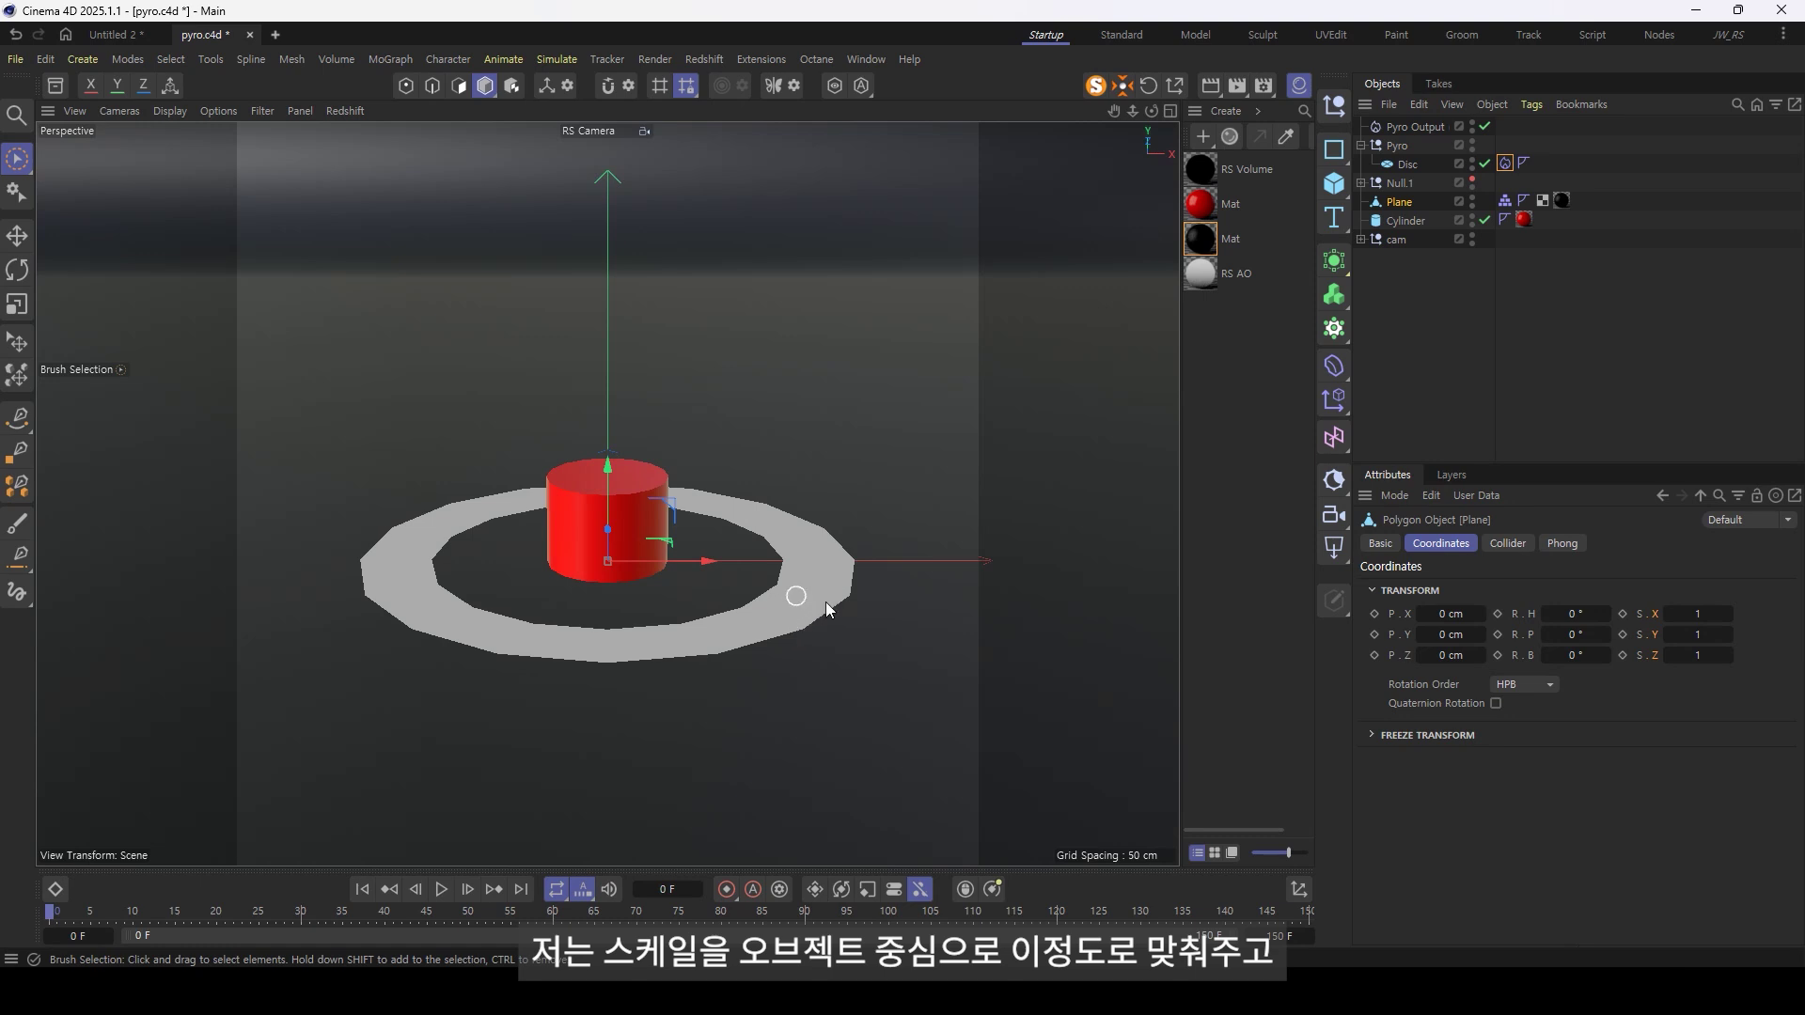
pyautogui.click(301, 911)
# - Keyframe the Disc's scale at 1.00 on frame 30
pyautogui.click(1407, 164)
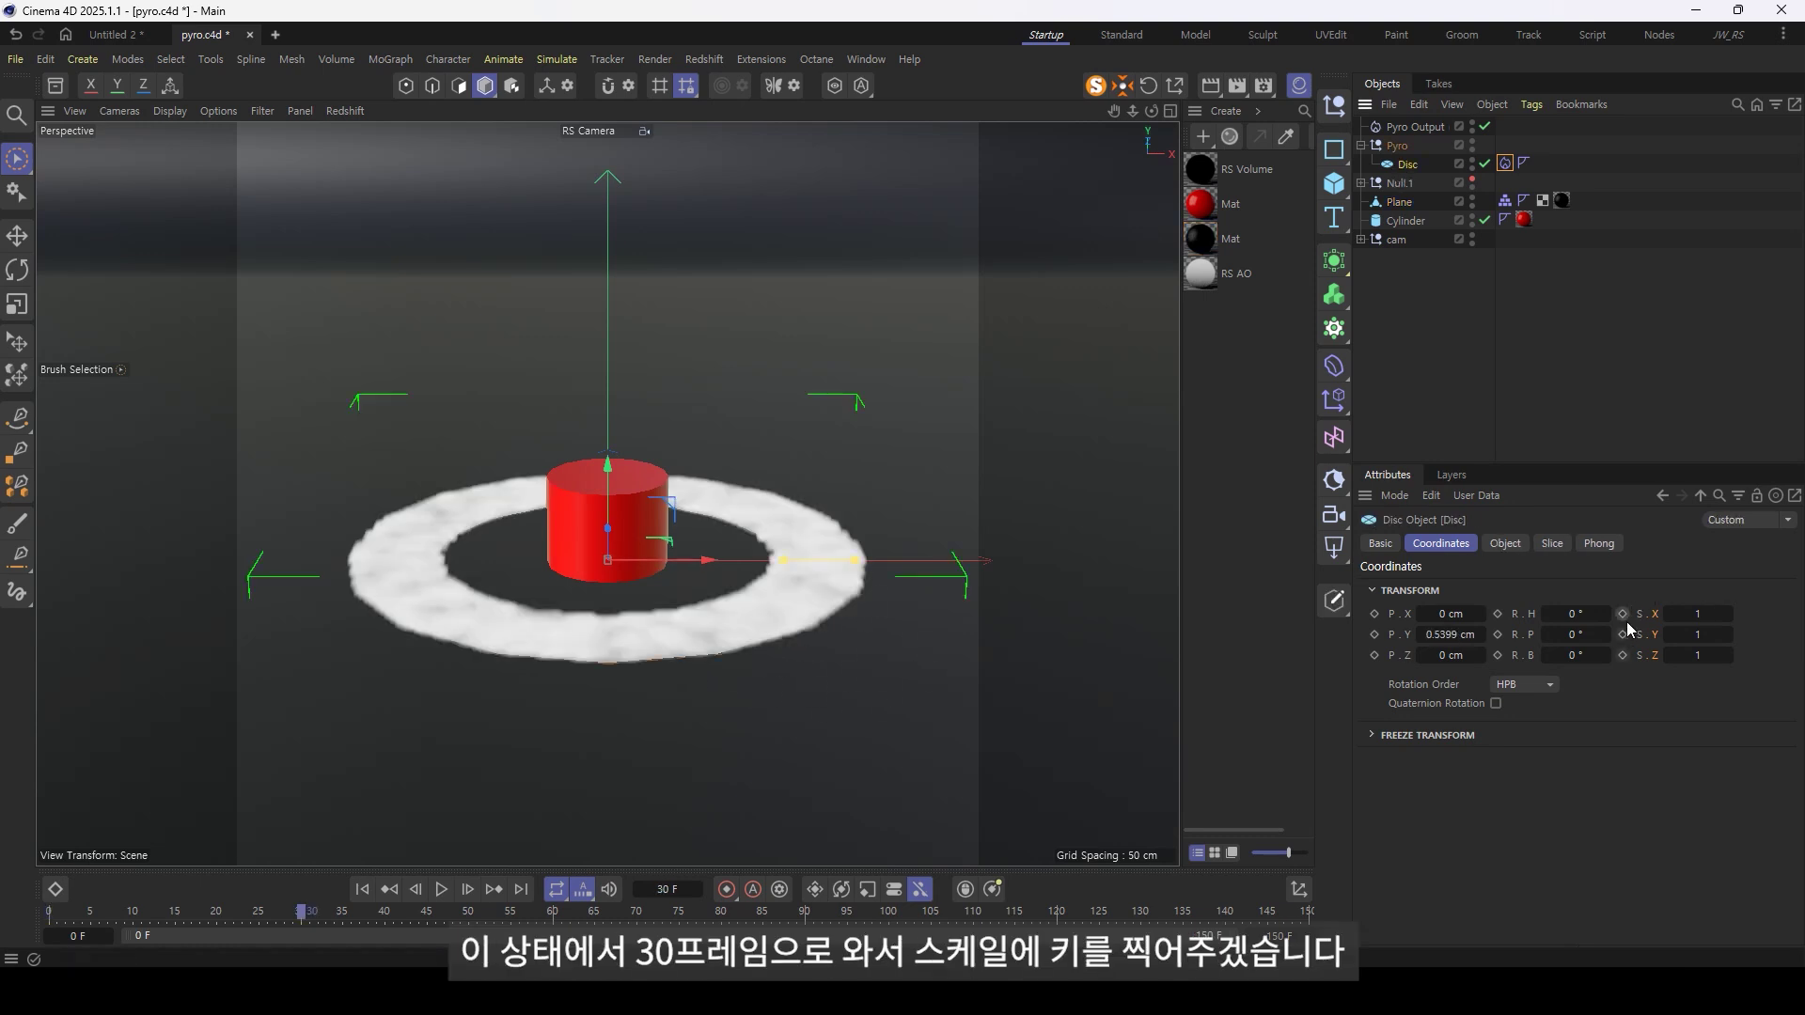
pyautogui.click(1622, 614)
pyautogui.click(362, 889)
# - Set the Disc's X, Y and Z scale to 0.19 at frame 0 and keyframe it
pyautogui.press('F2')
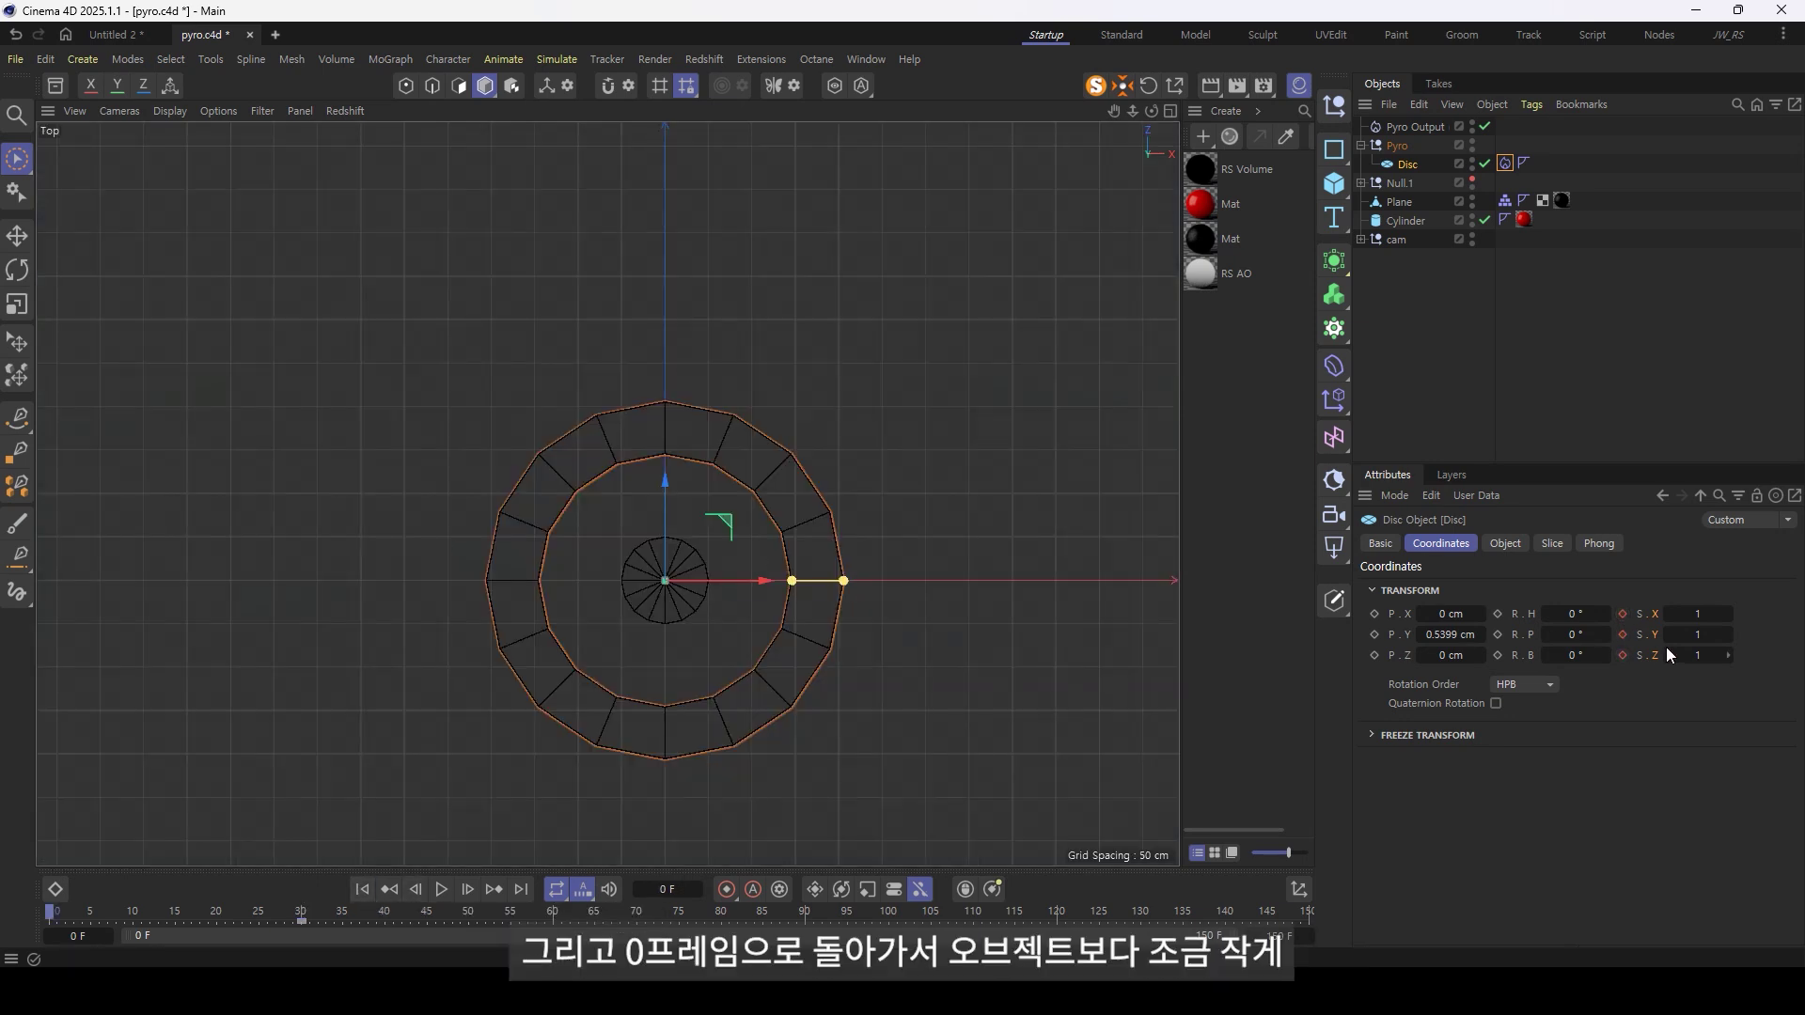
pyautogui.moveTo(1706, 614); pyautogui.dragTo(1706, 611)
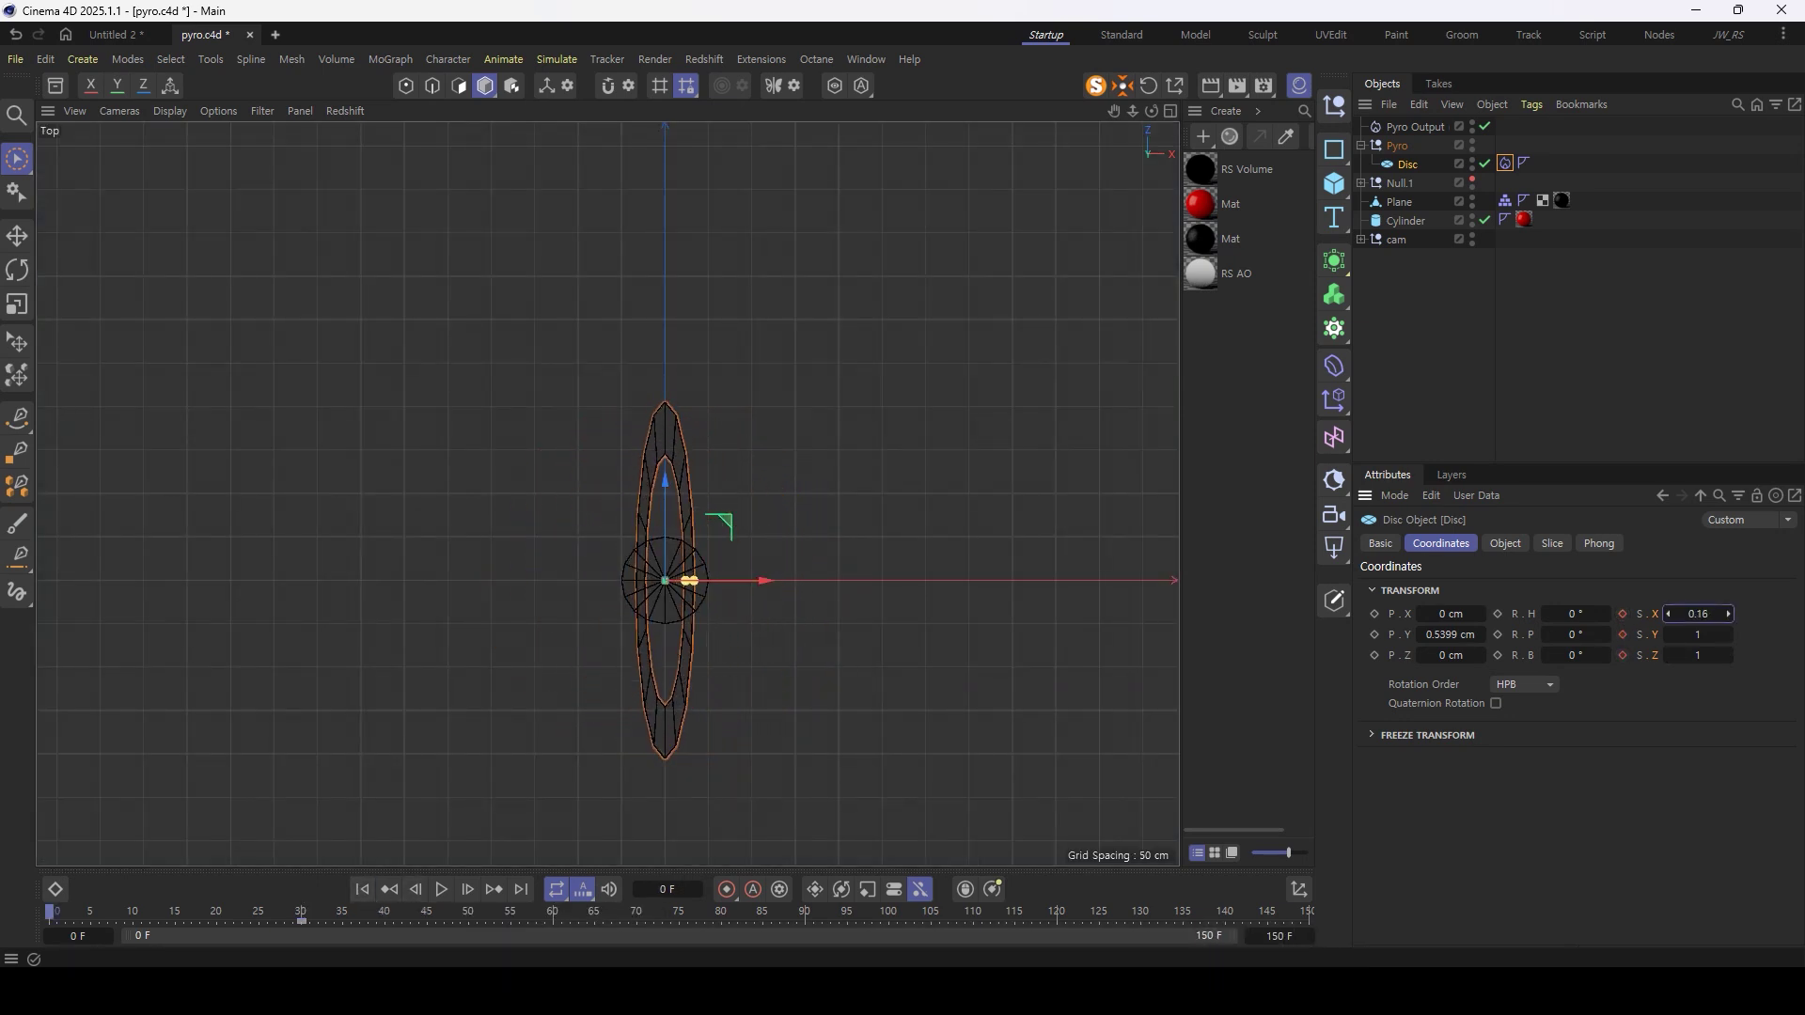
pyautogui.click(1697, 635)
pyautogui.write('0.19')
pyautogui.press('Return')
pyautogui.write('0.19')
pyautogui.press('Return')
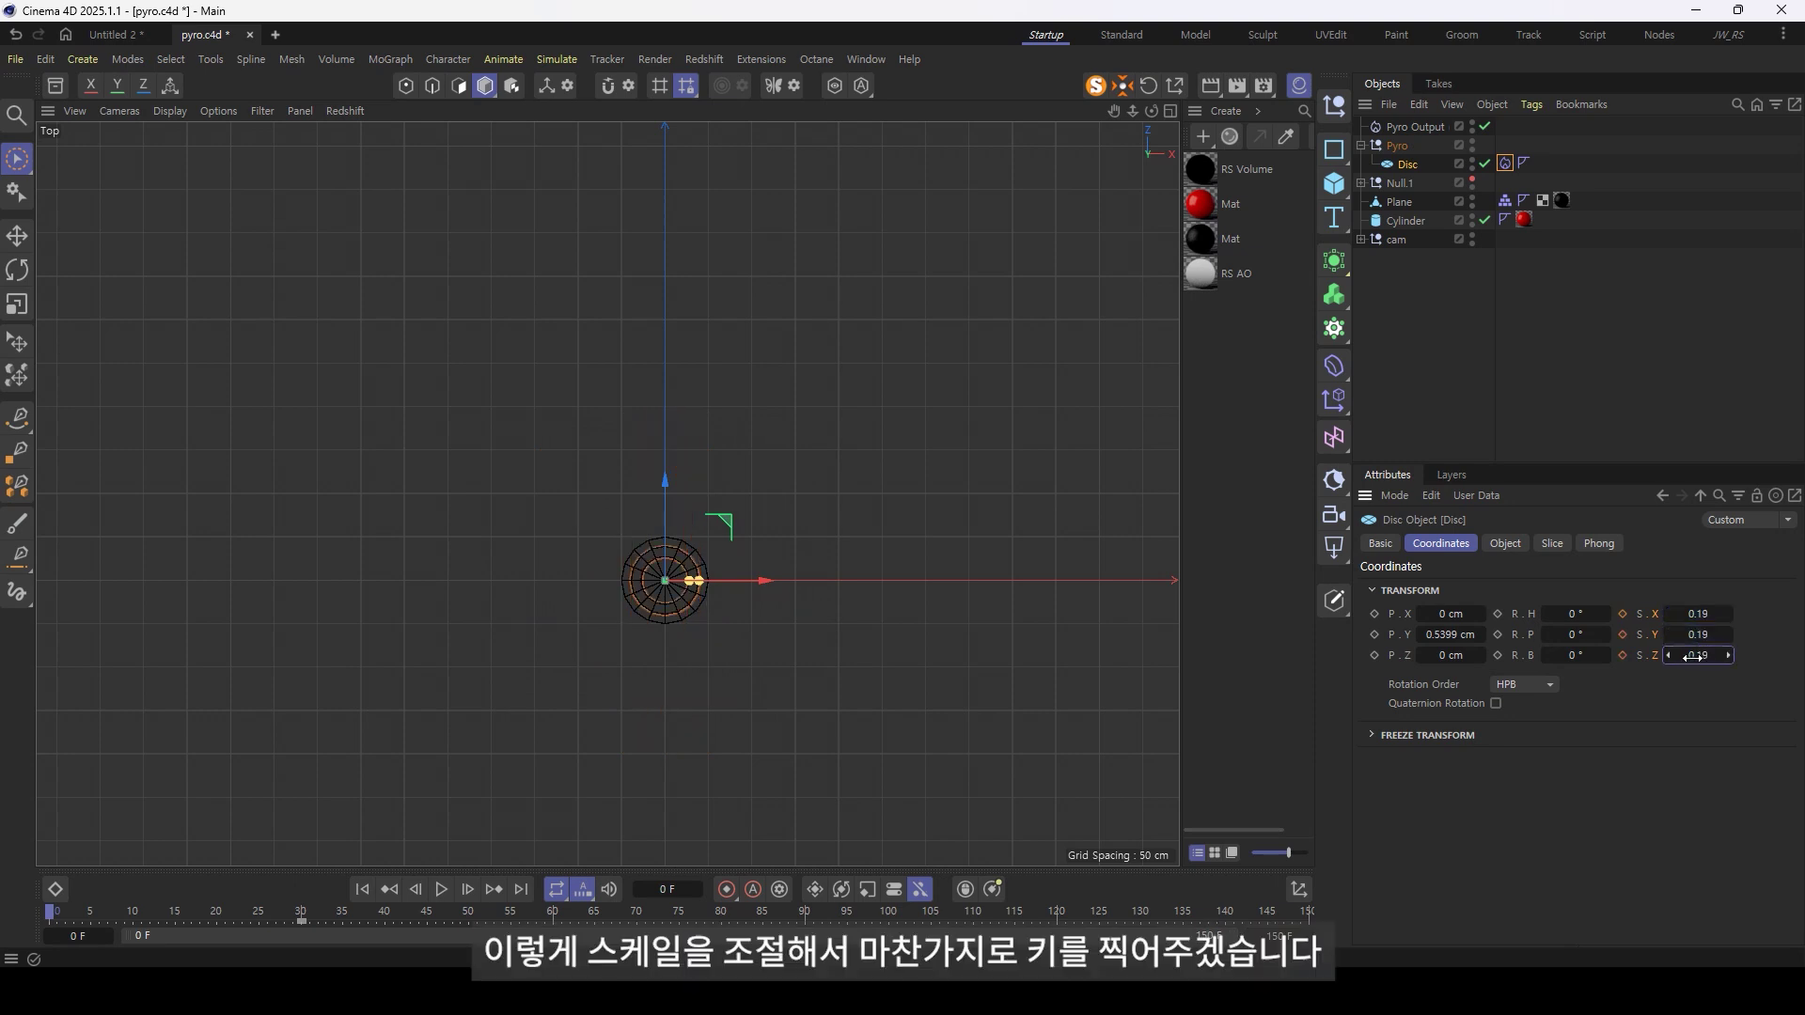
pyautogui.click(1623, 656)
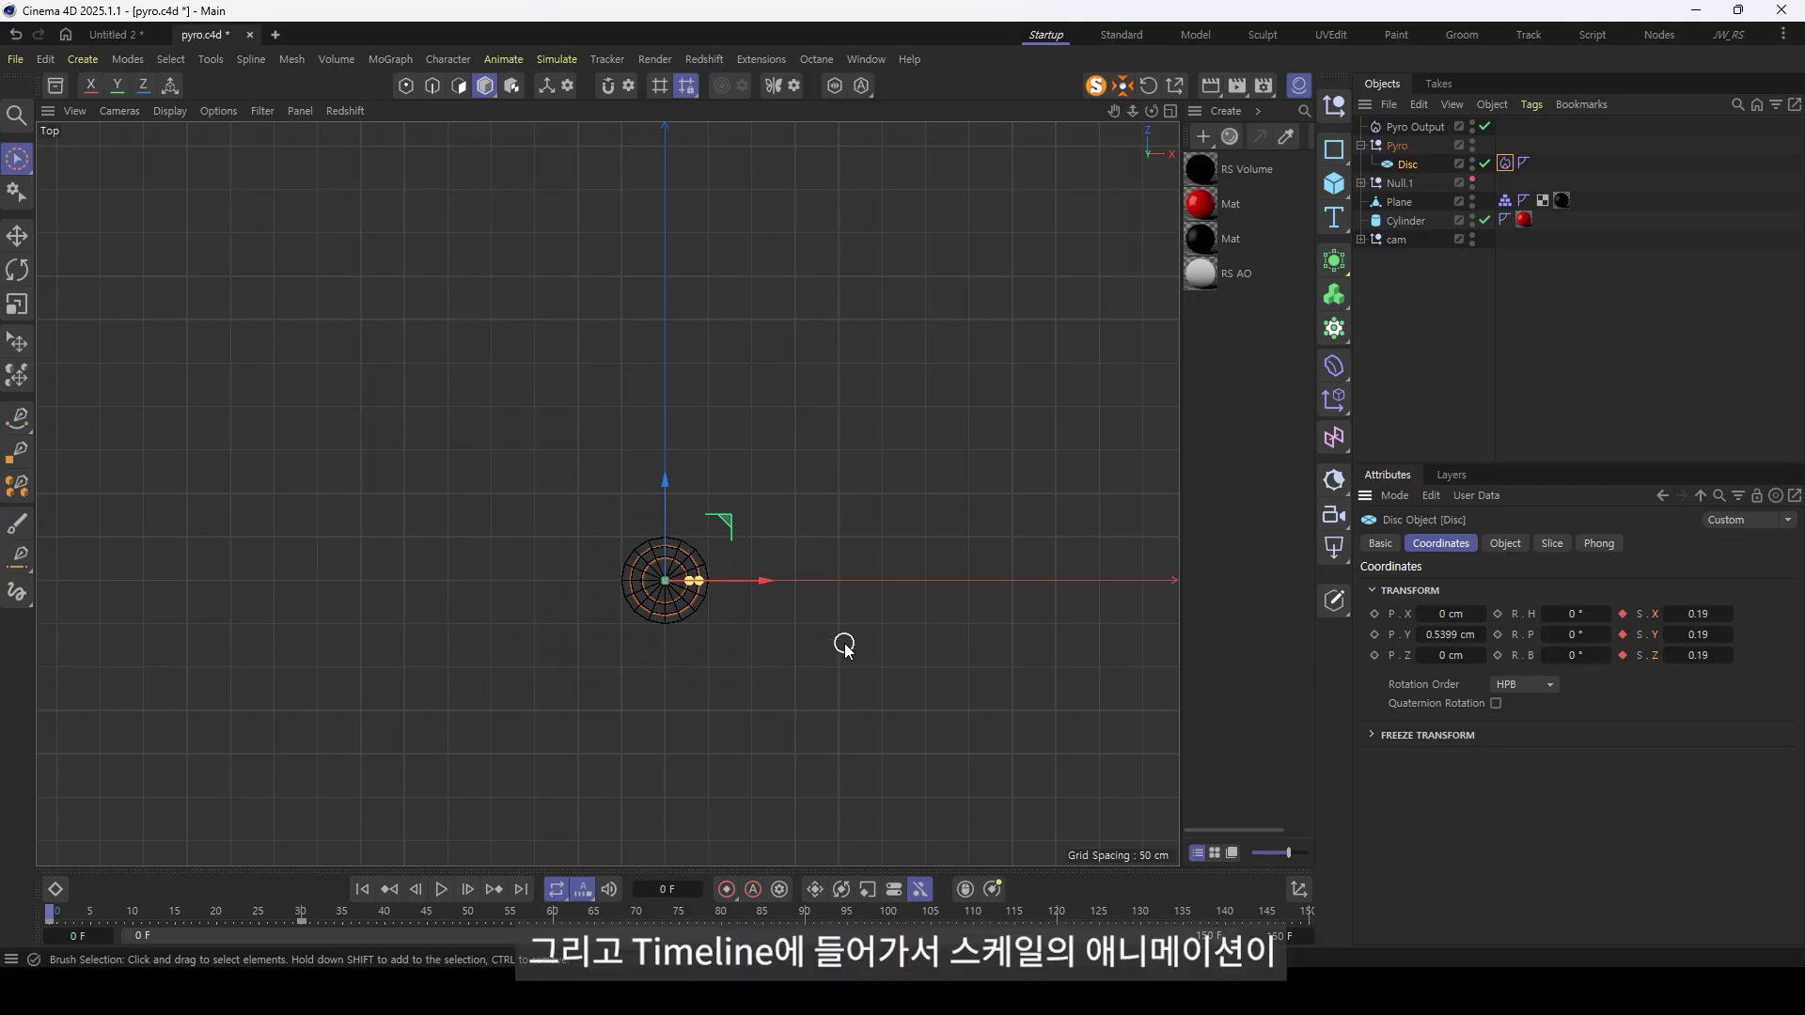
pyautogui.click(842, 644)
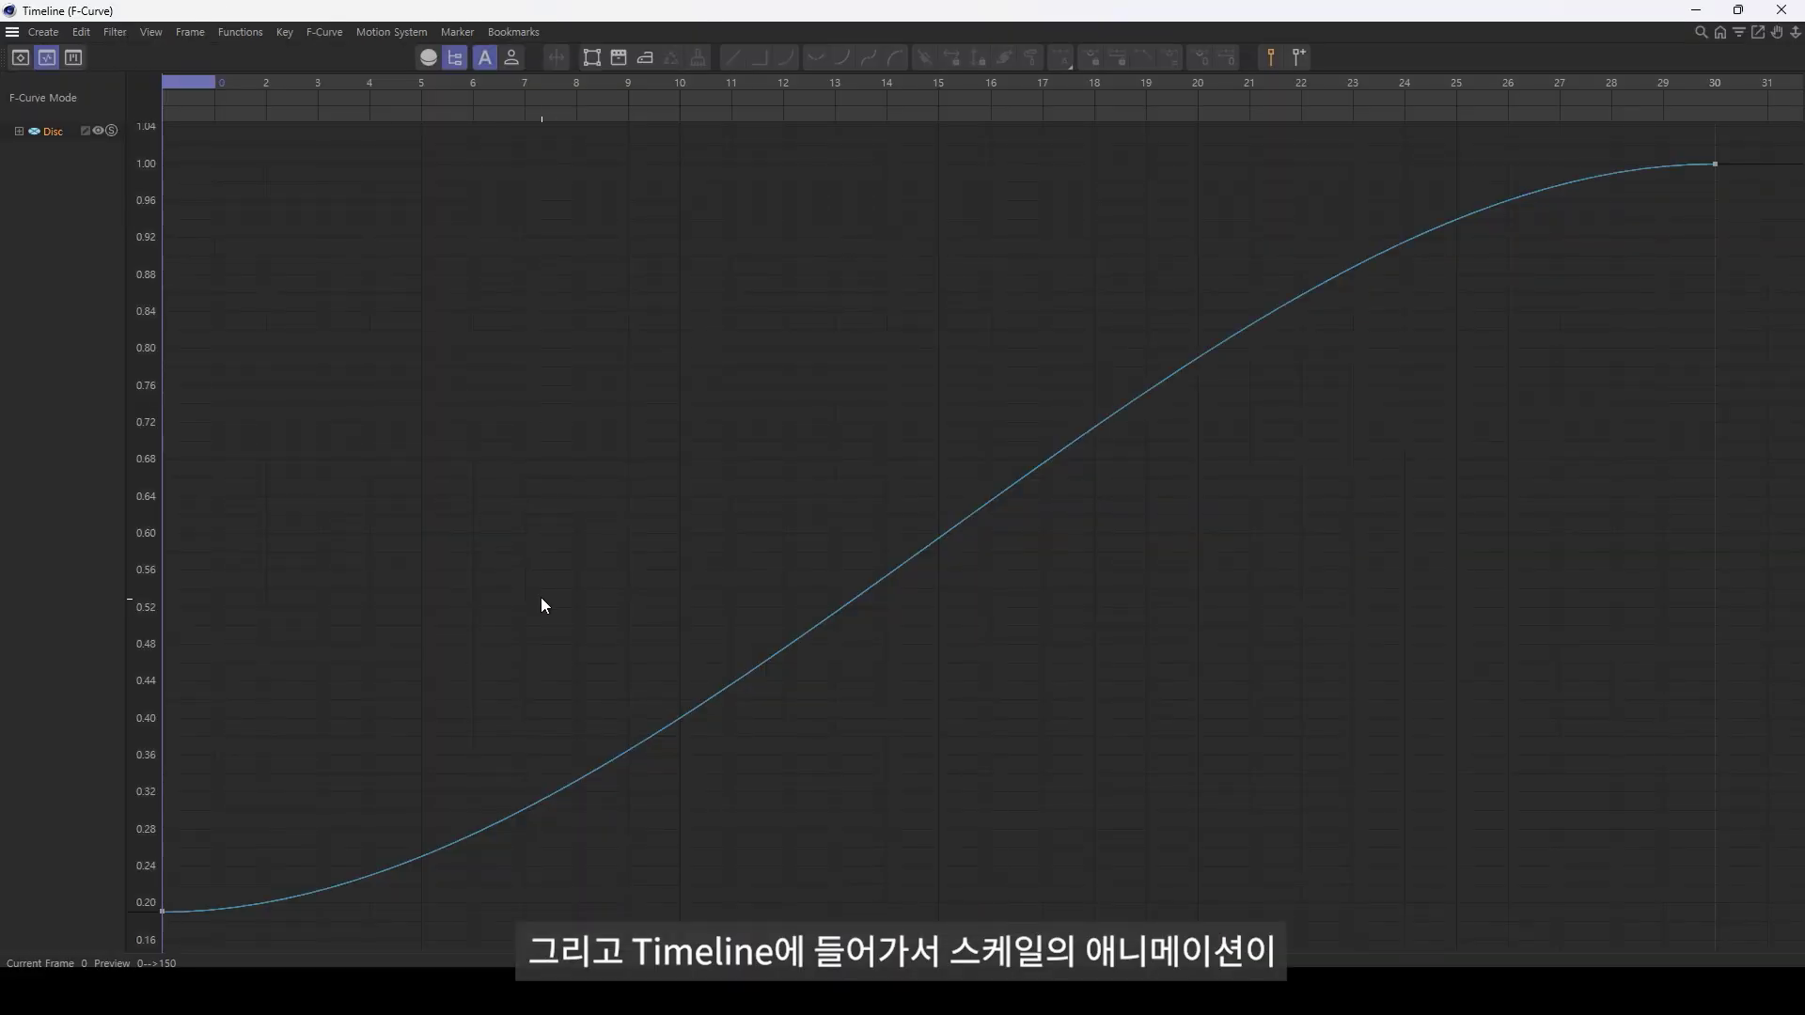
# - Shape the Disc's scale F-curve to rise steeply from 0.19 and ease into 1.00
pyautogui.hotkey('ctrl', 'a')
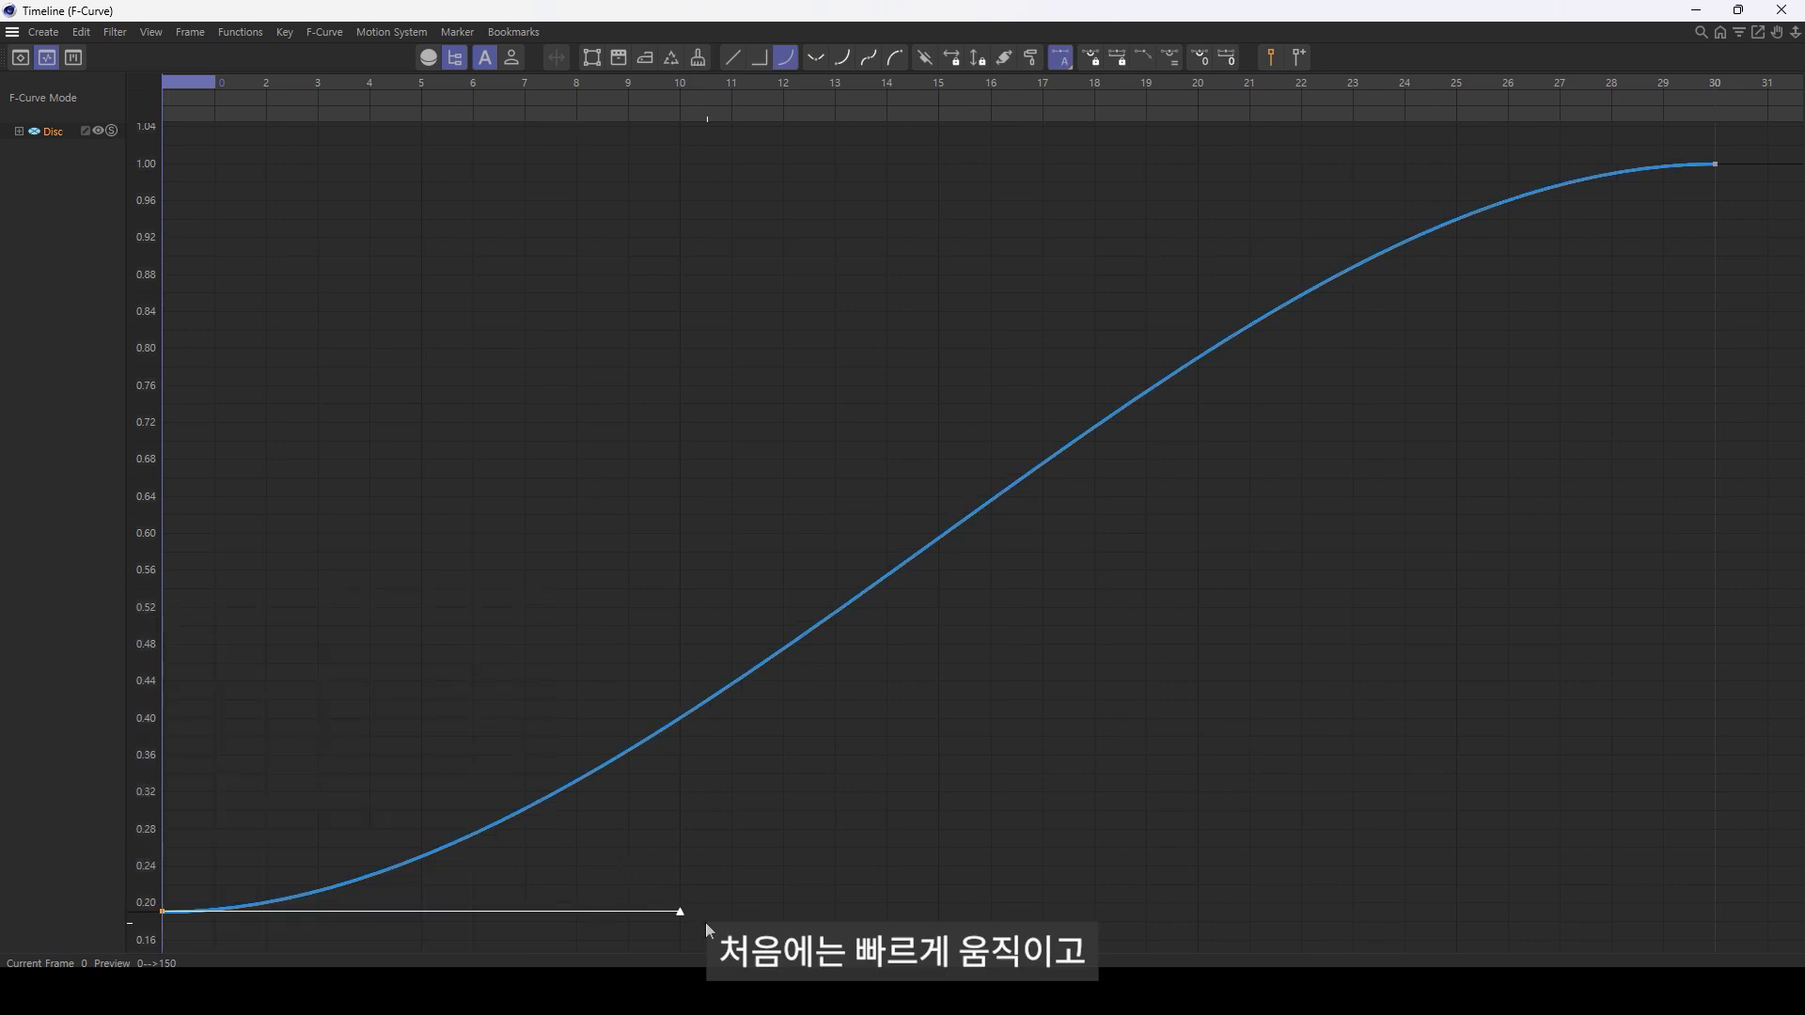
pyautogui.moveTo(680, 912)
pyautogui.mouseDown()
pyautogui.moveTo(679, 279)
pyautogui.moveTo(508, 367)
pyautogui.mouseUp()
pyautogui.moveTo(1635, 269); pyautogui.dragTo(1800, 123)
pyautogui.moveTo(1197, 166); pyautogui.dragTo(1237, 273)
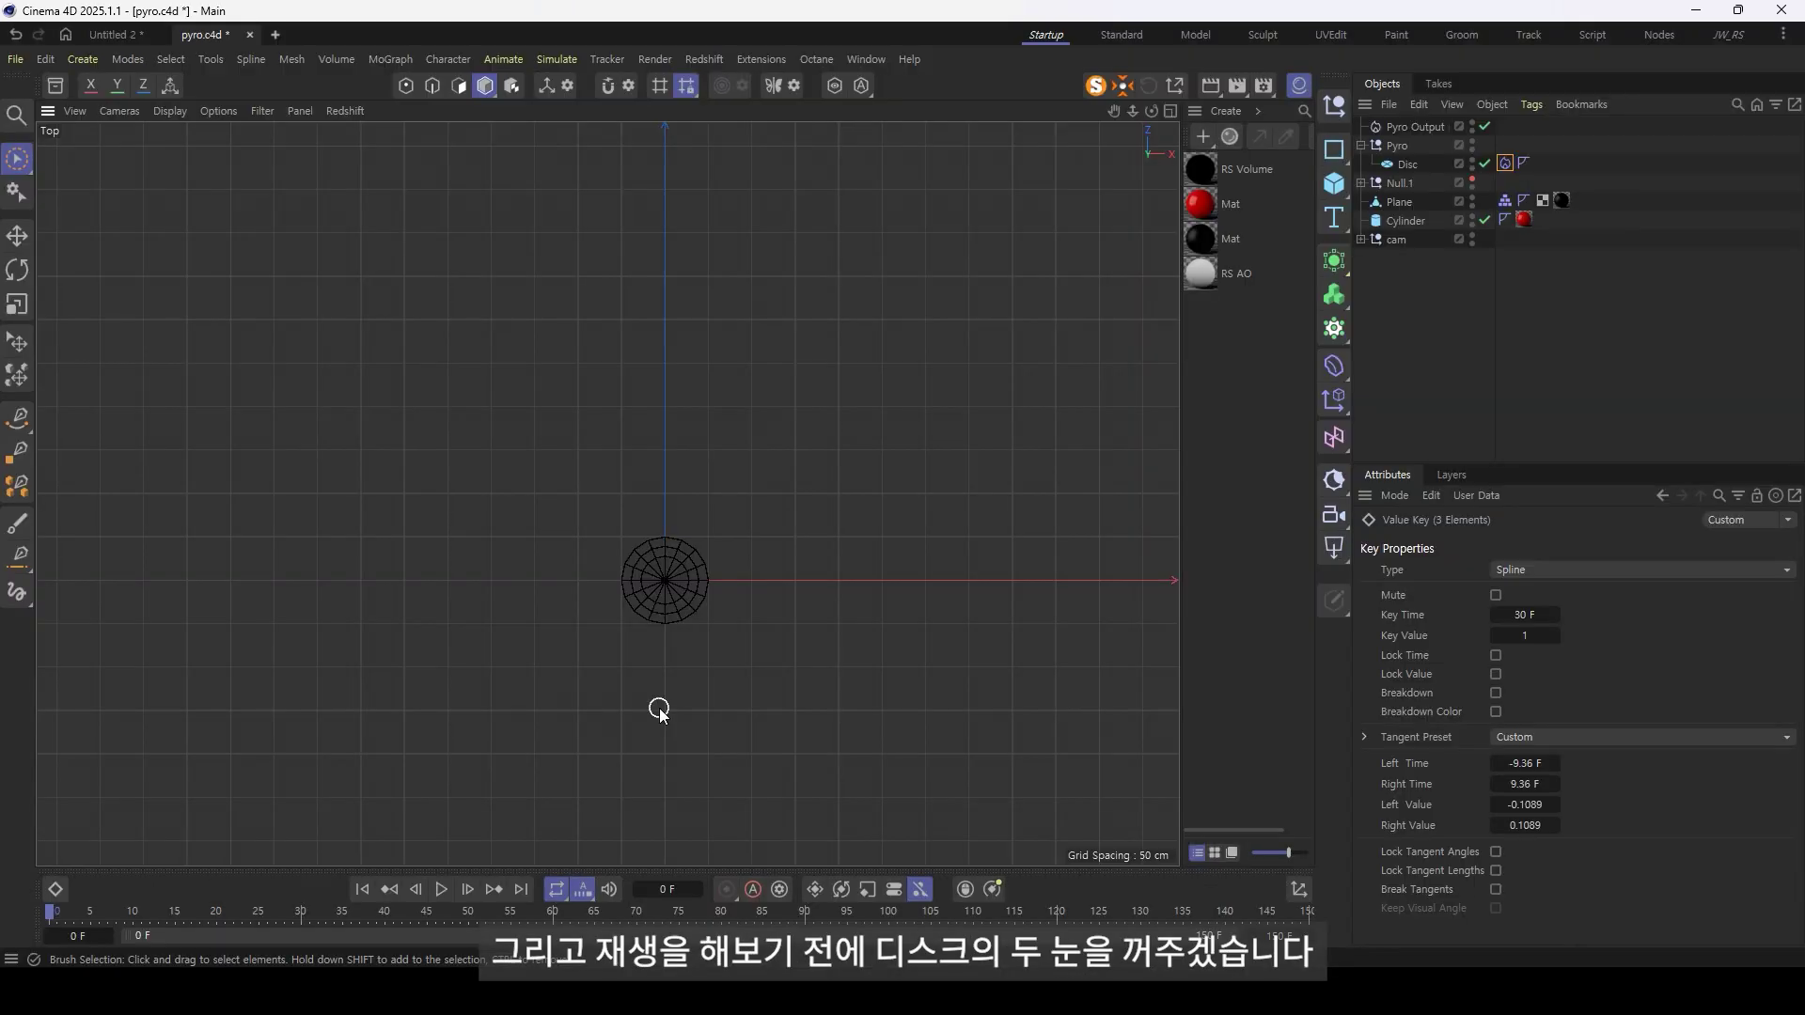
pyautogui.press('F1')
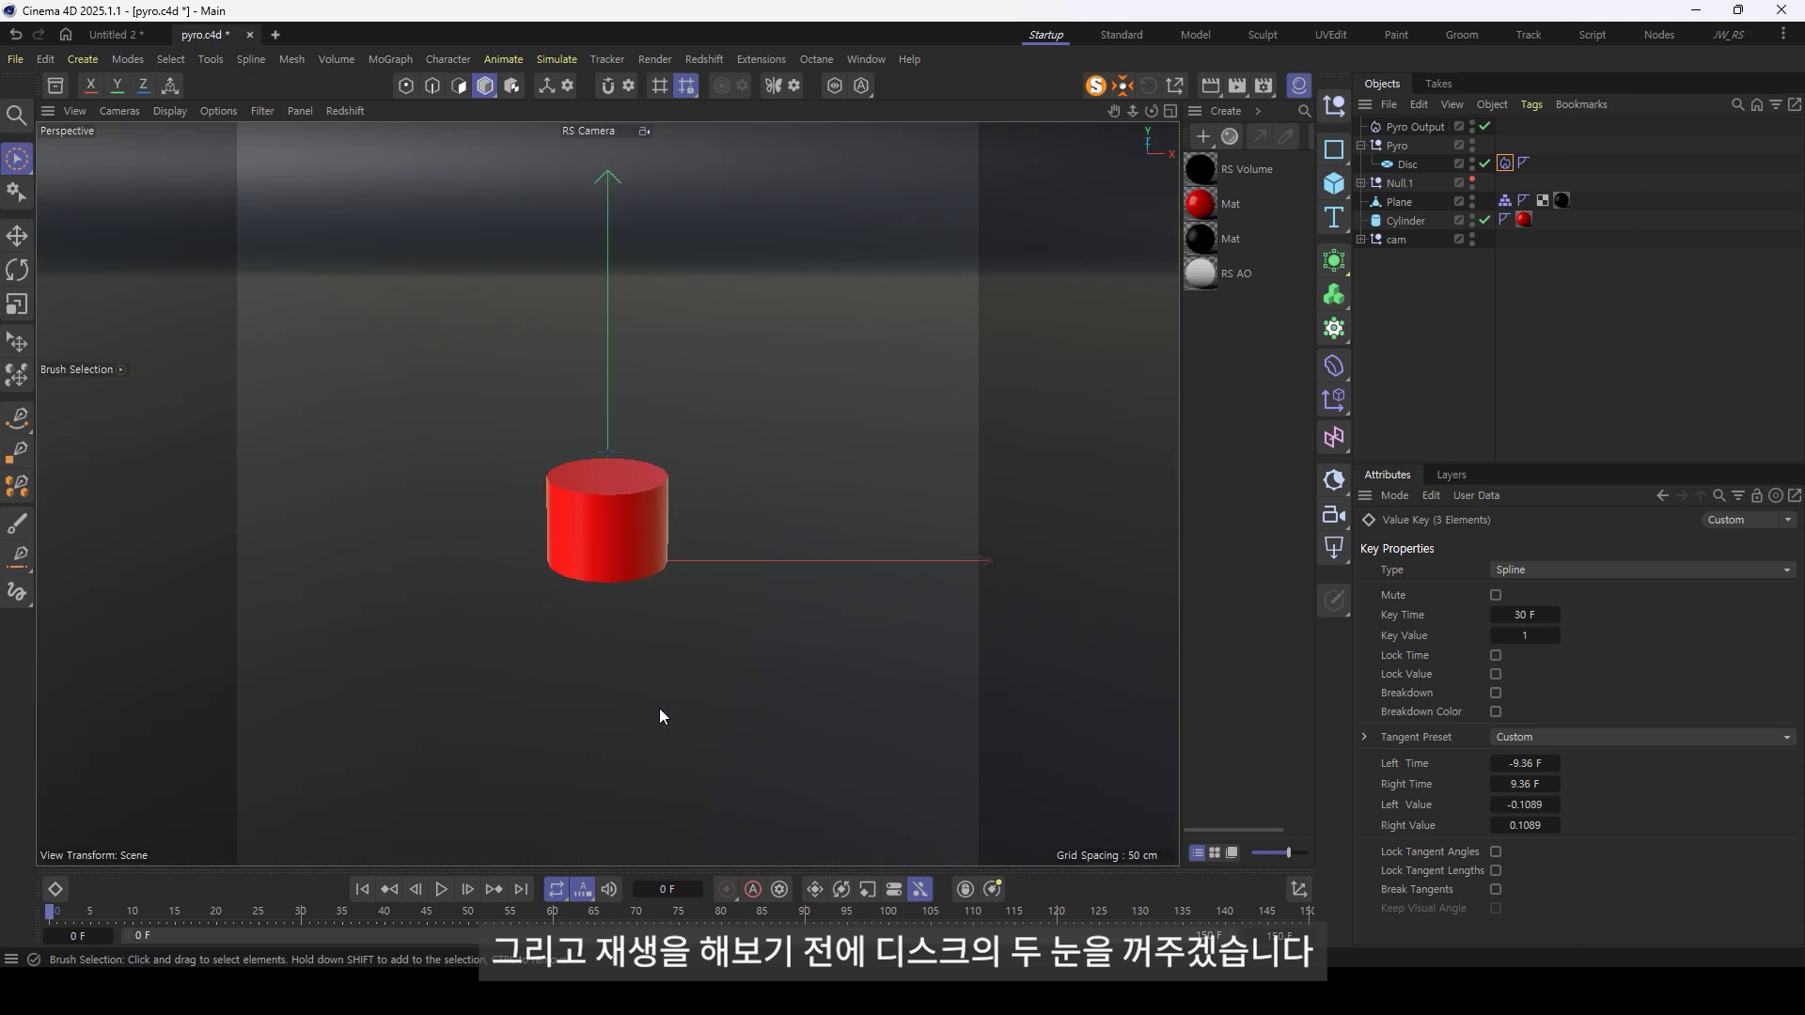
# - Hide the Disc in viewport and render, preview the smoke to frame 39, and open the emitter's velocity settings
pyautogui.click(1472, 168)
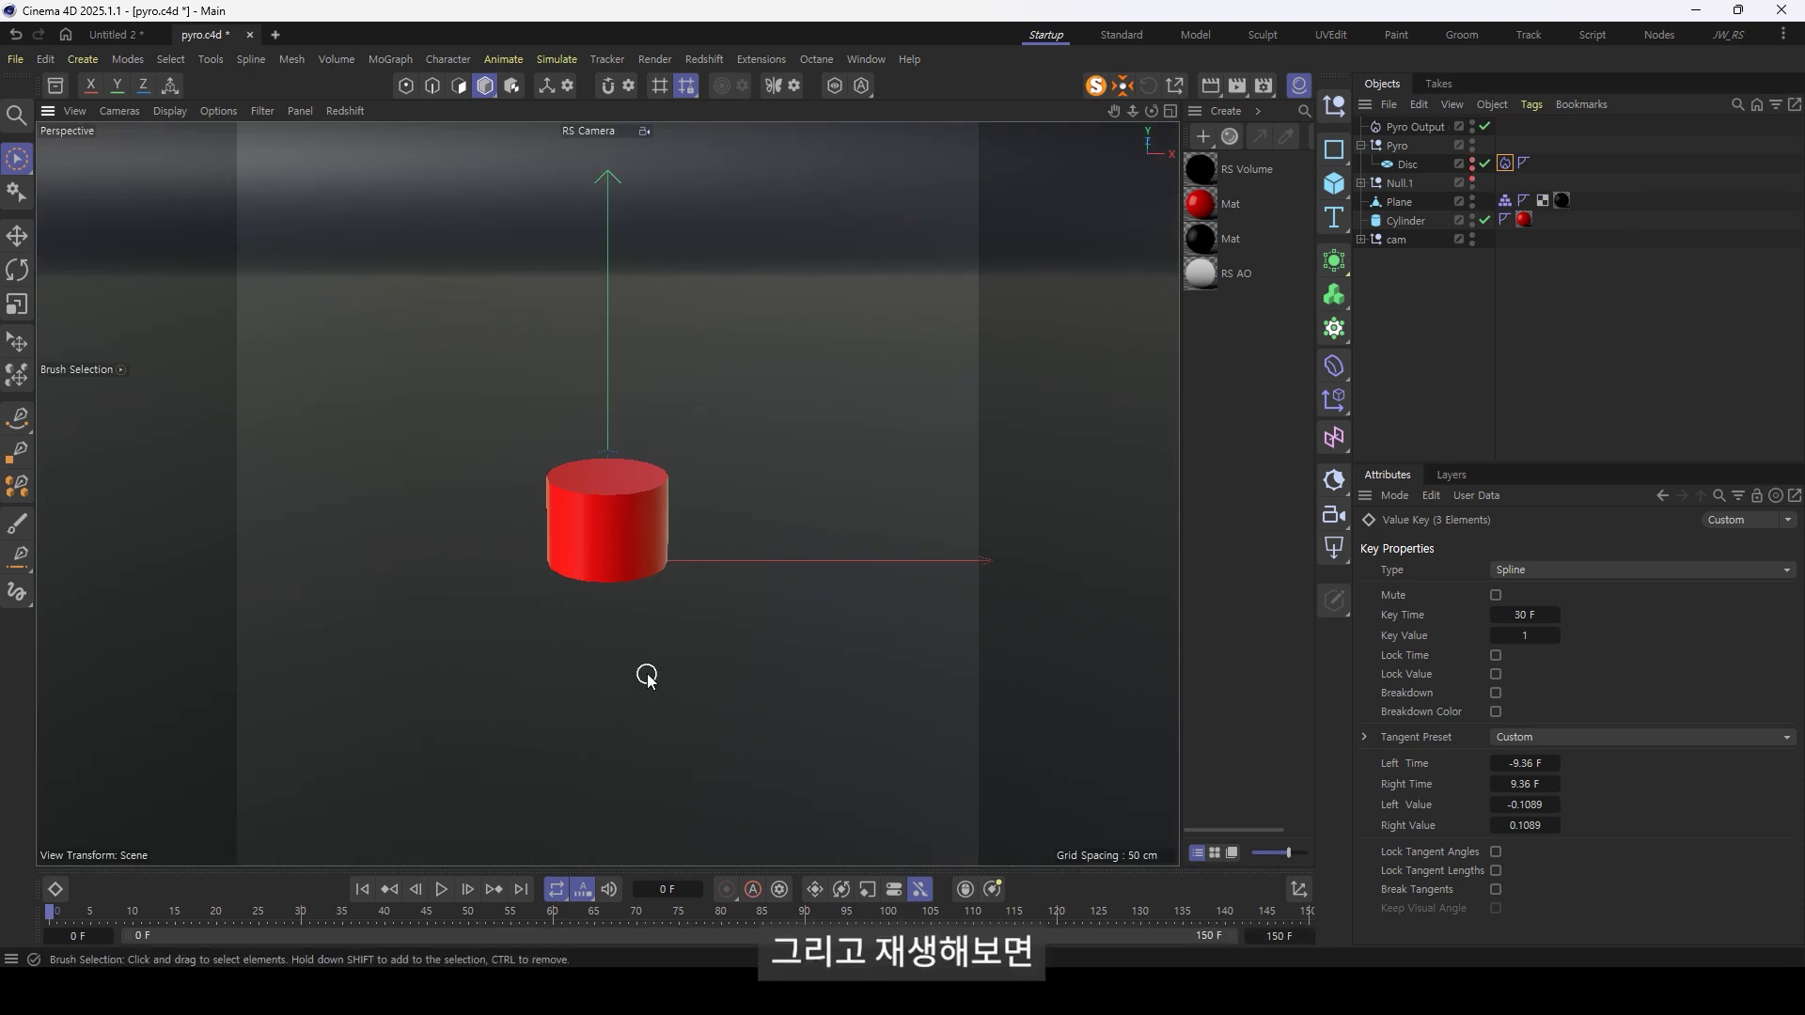
pyautogui.press('F8')
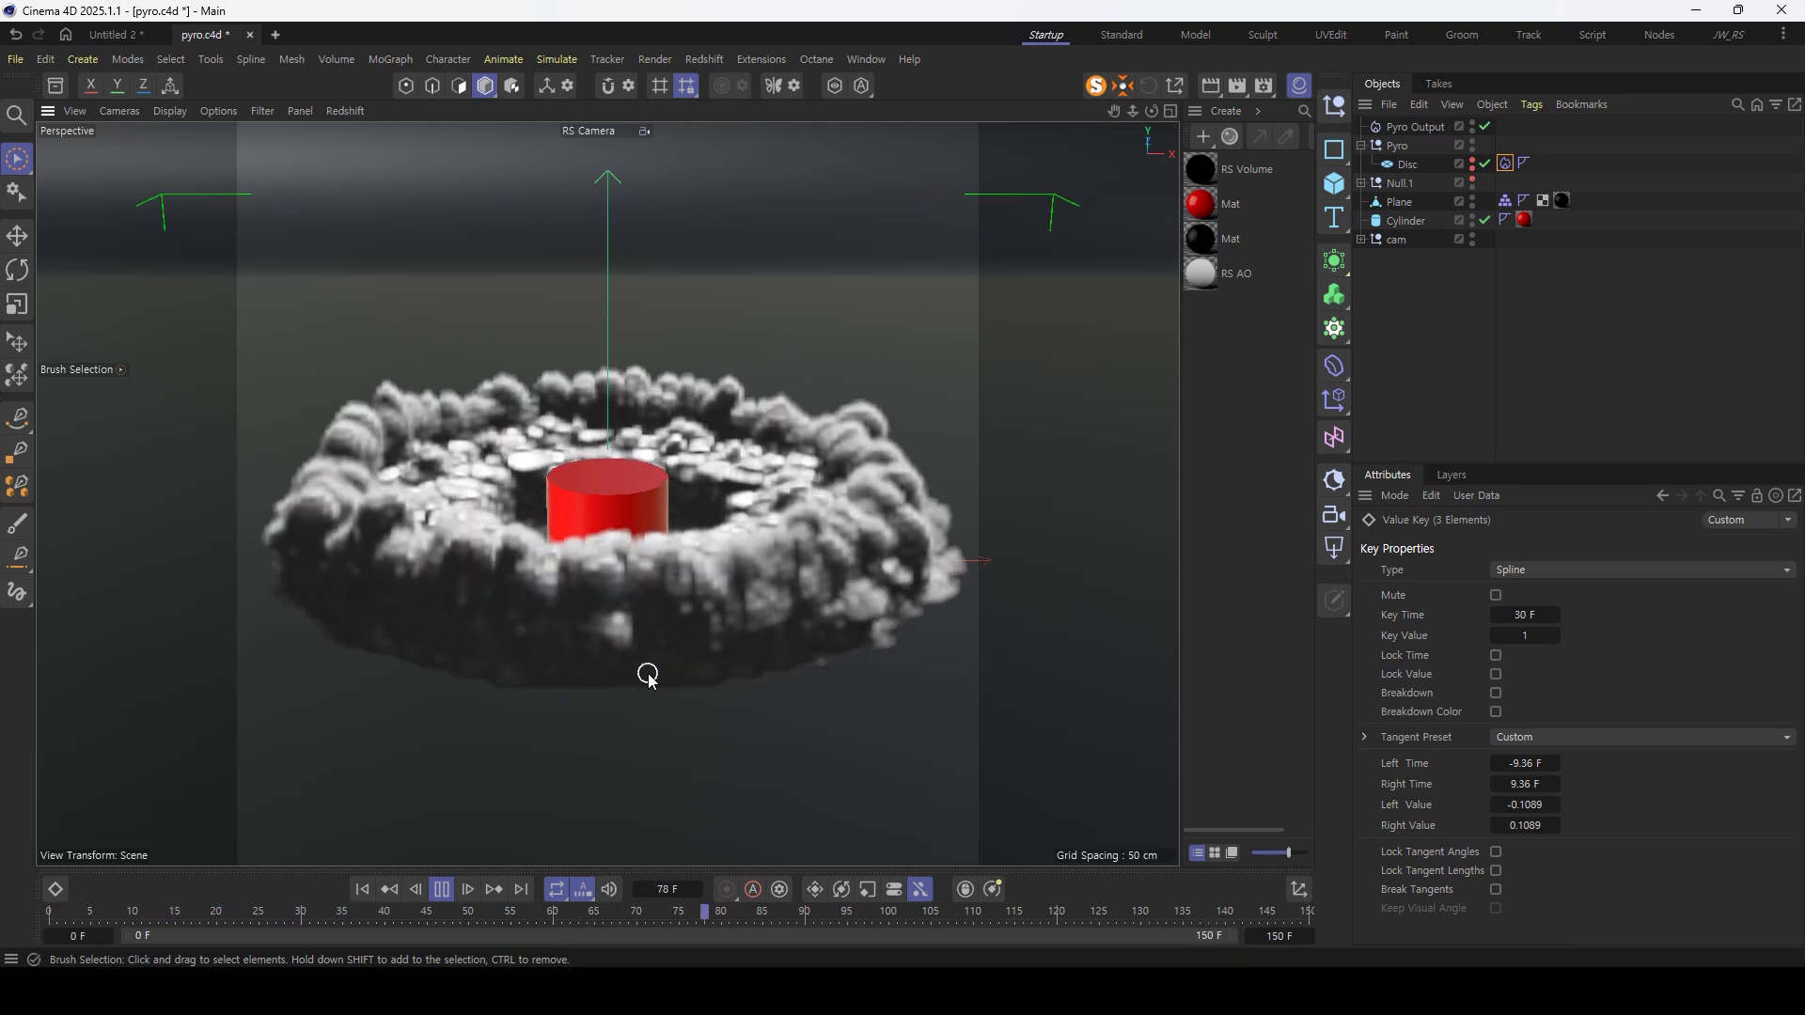
pyautogui.press('F8')
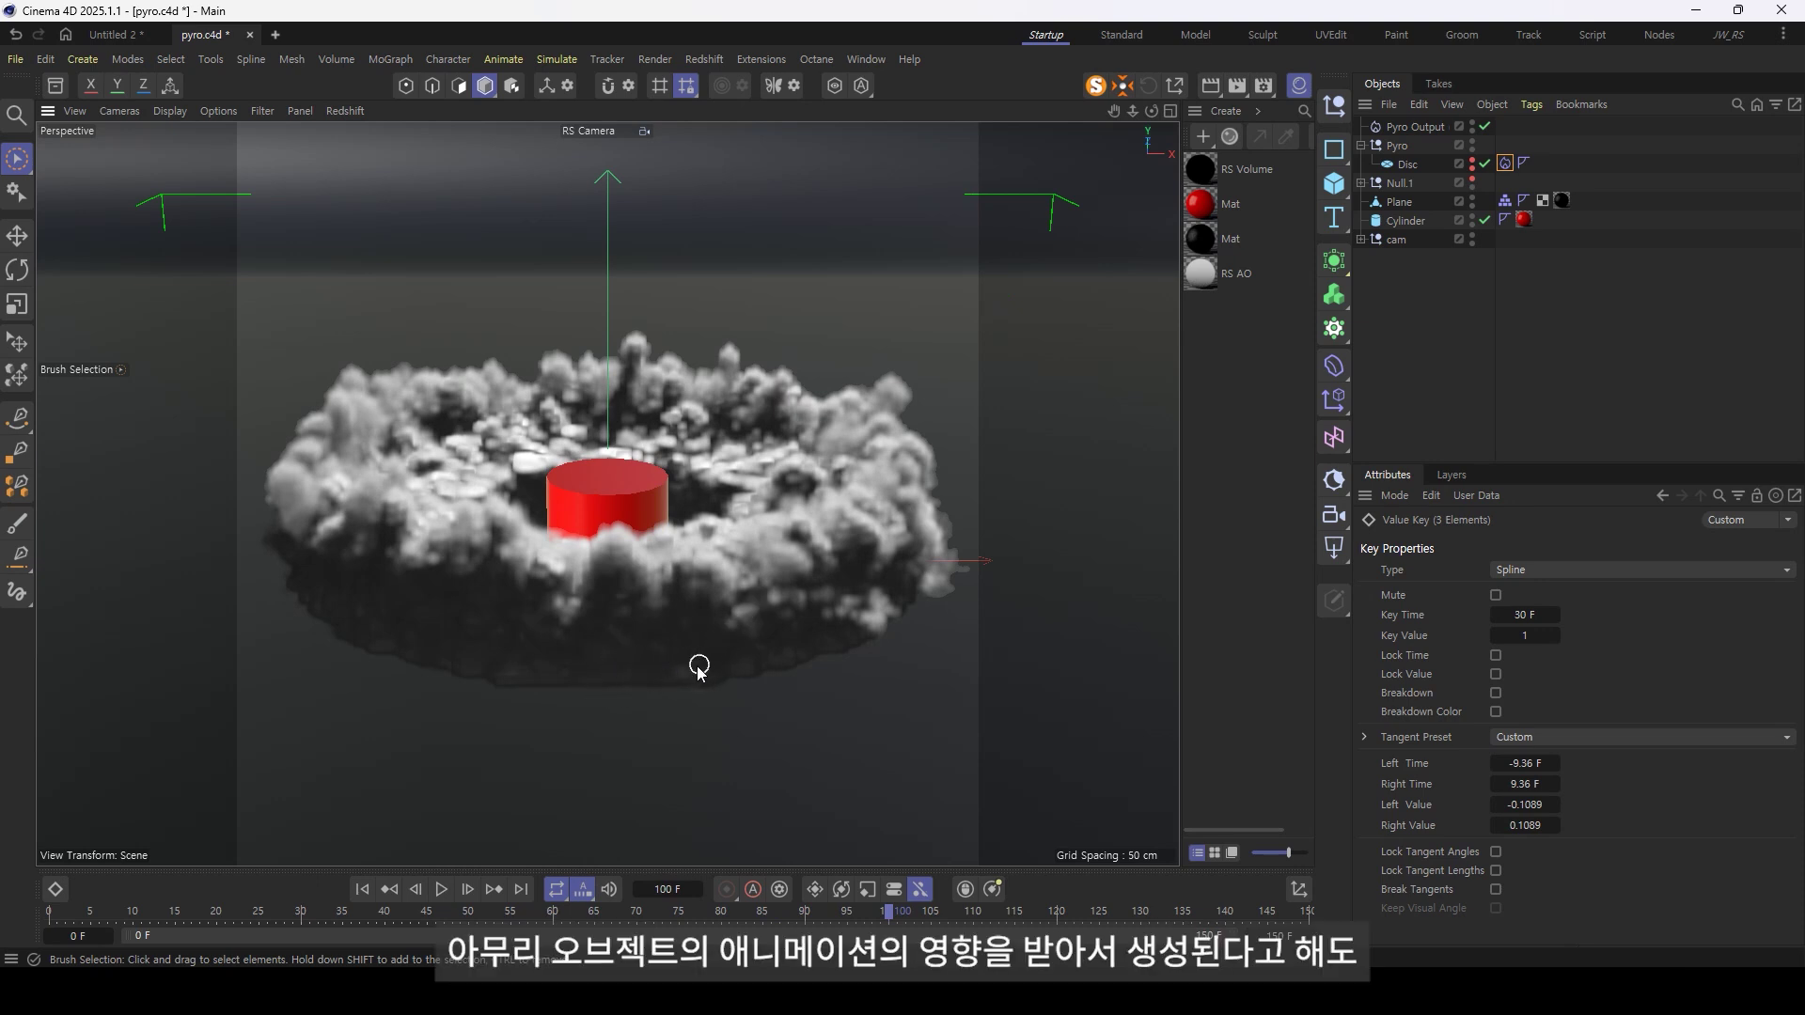
pyautogui.press('F8')
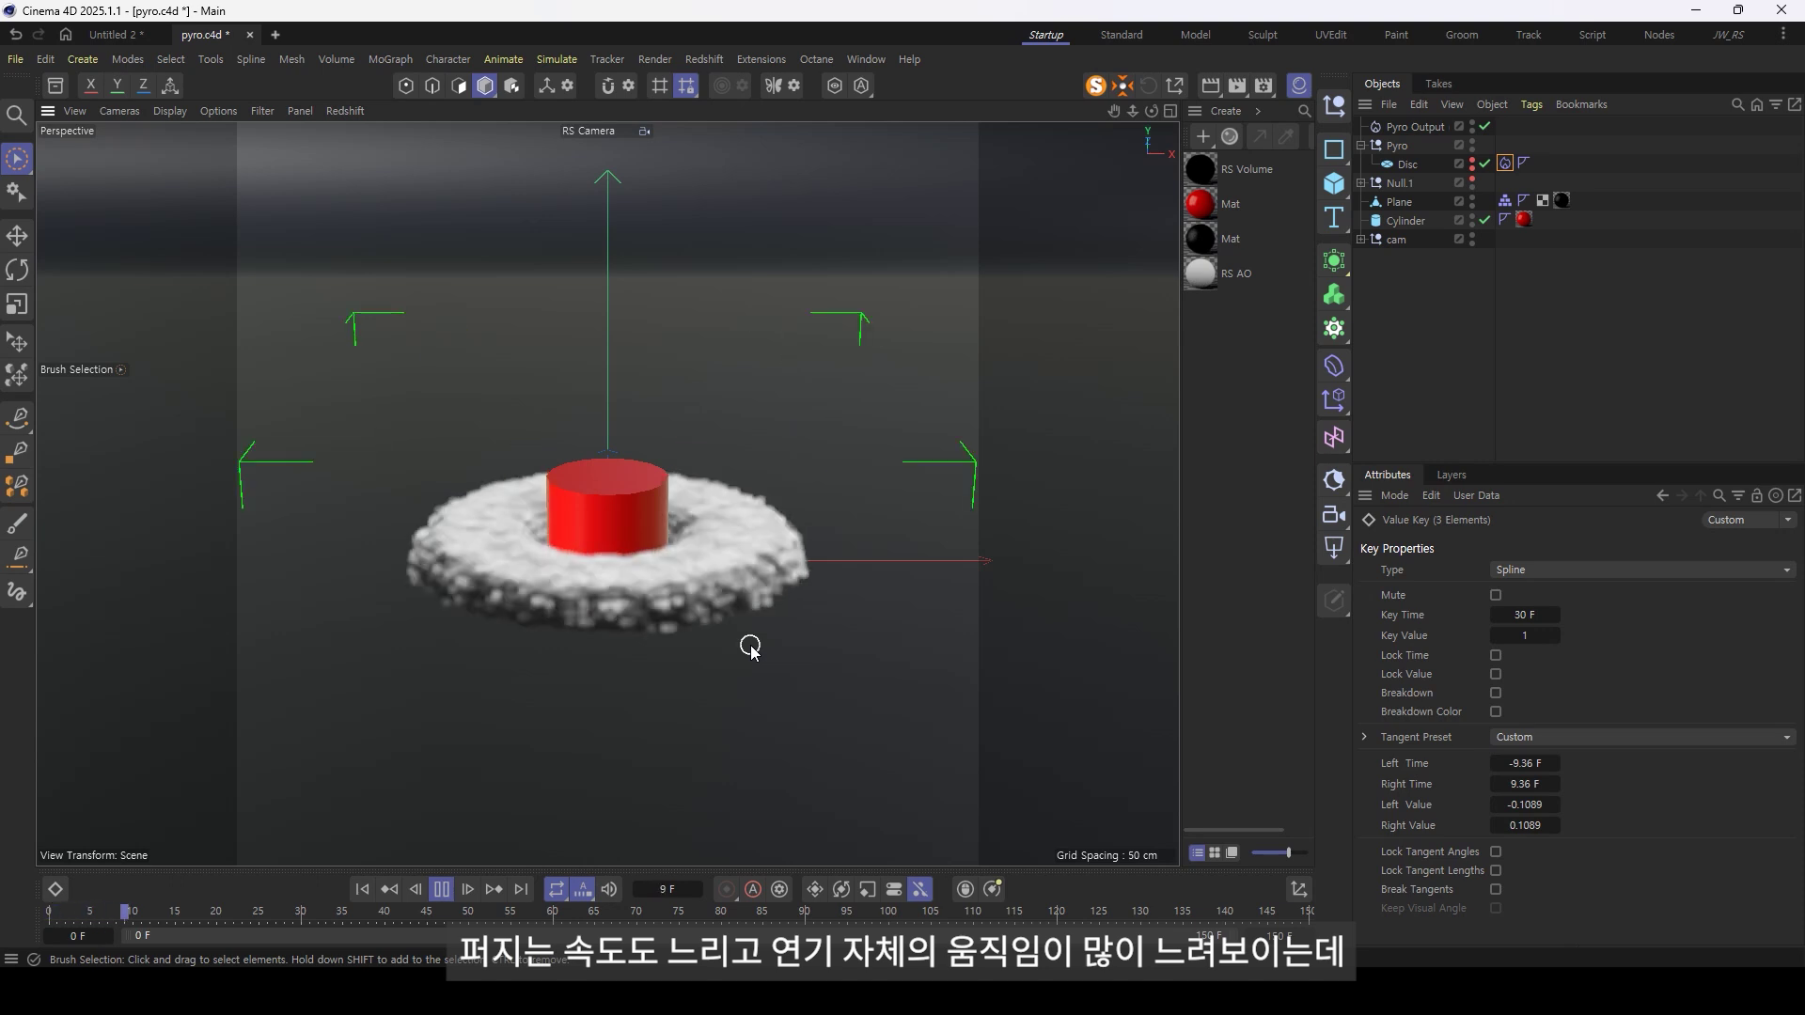
pyautogui.press('F8')
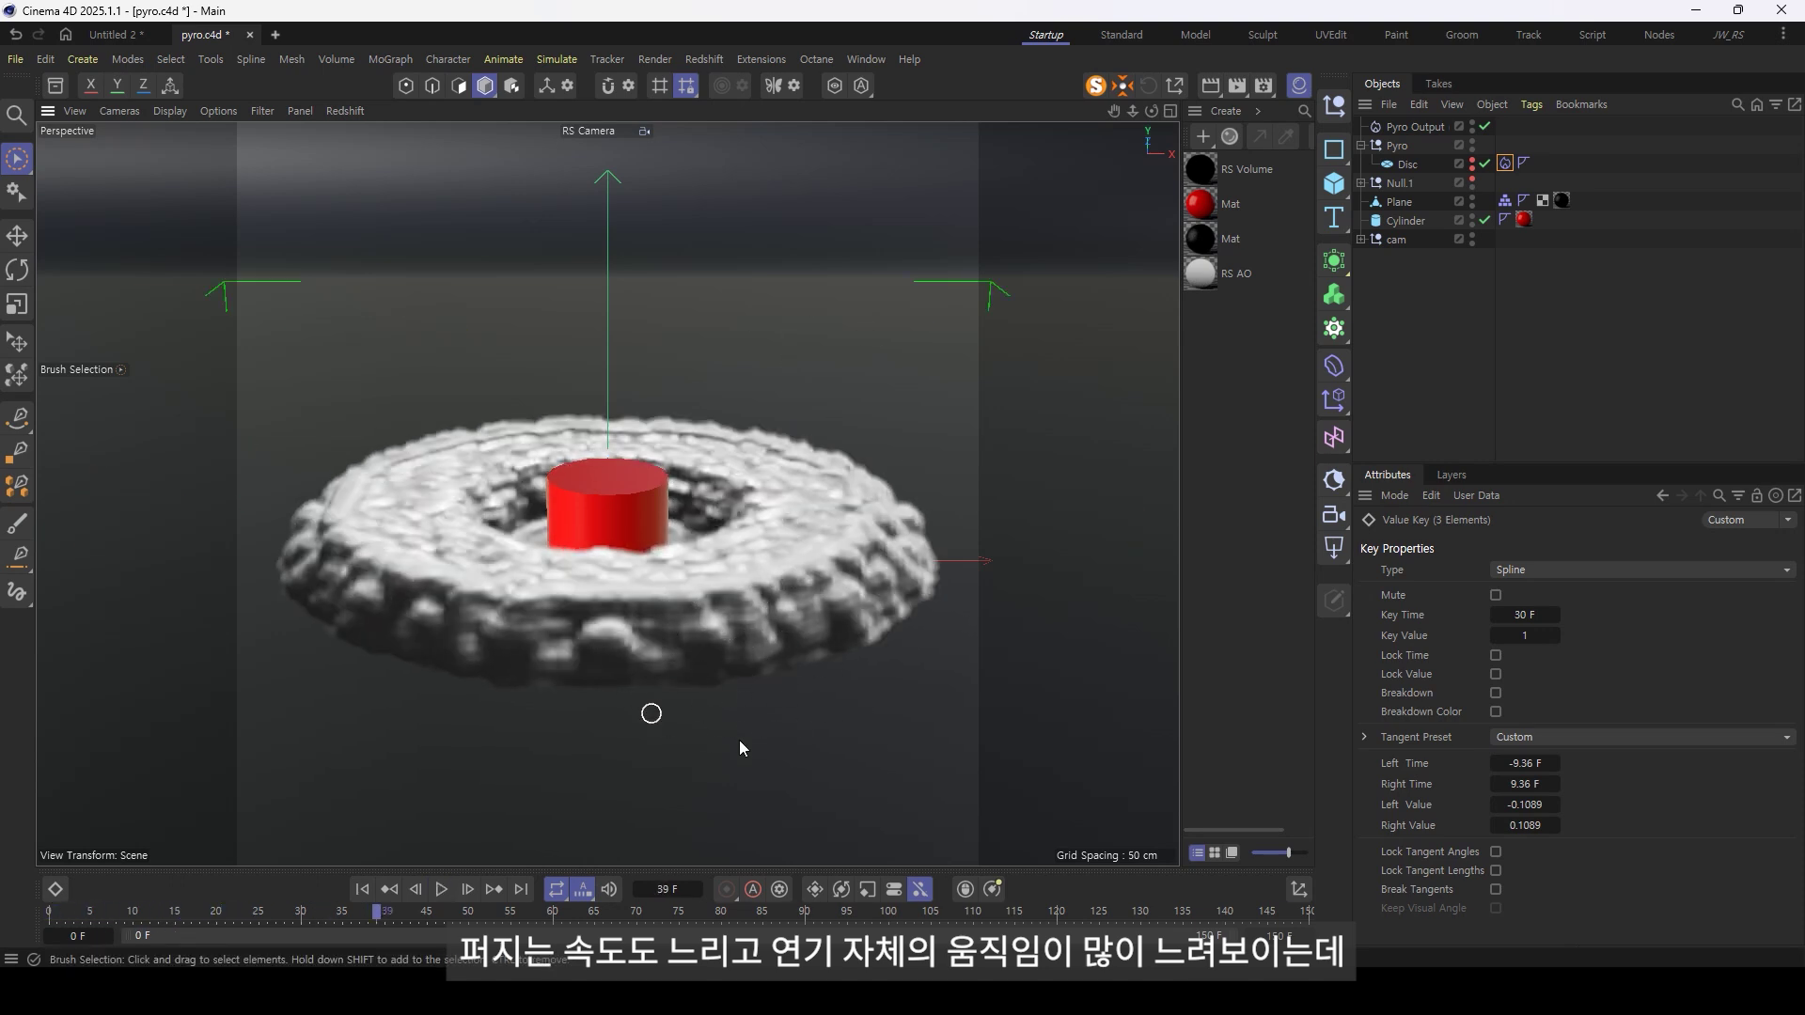
pyautogui.click(1506, 165)
pyautogui.moveTo(1793, 639); pyautogui.dragTo(1785, 806)
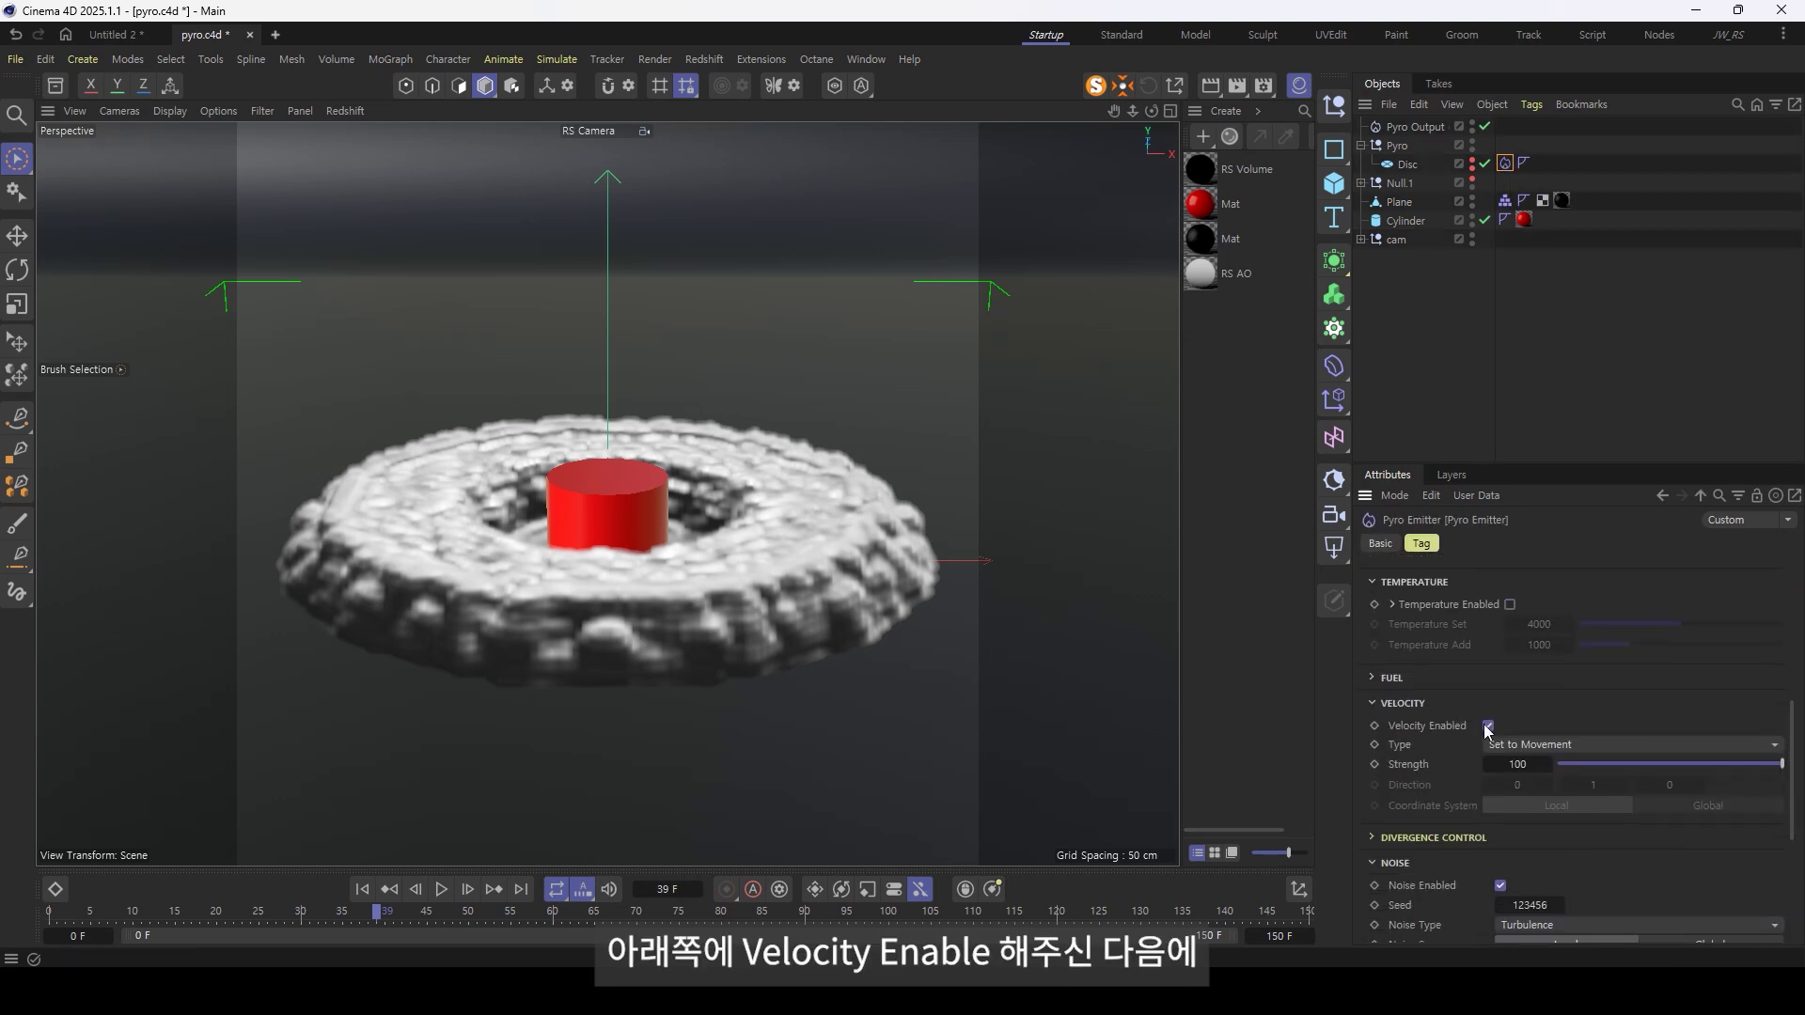
# - Set the emitter's velocity Strength to 3000 and replay the smoke simulation up to frame 25
pyautogui.click(1516, 764)
pyautogui.write('3000')
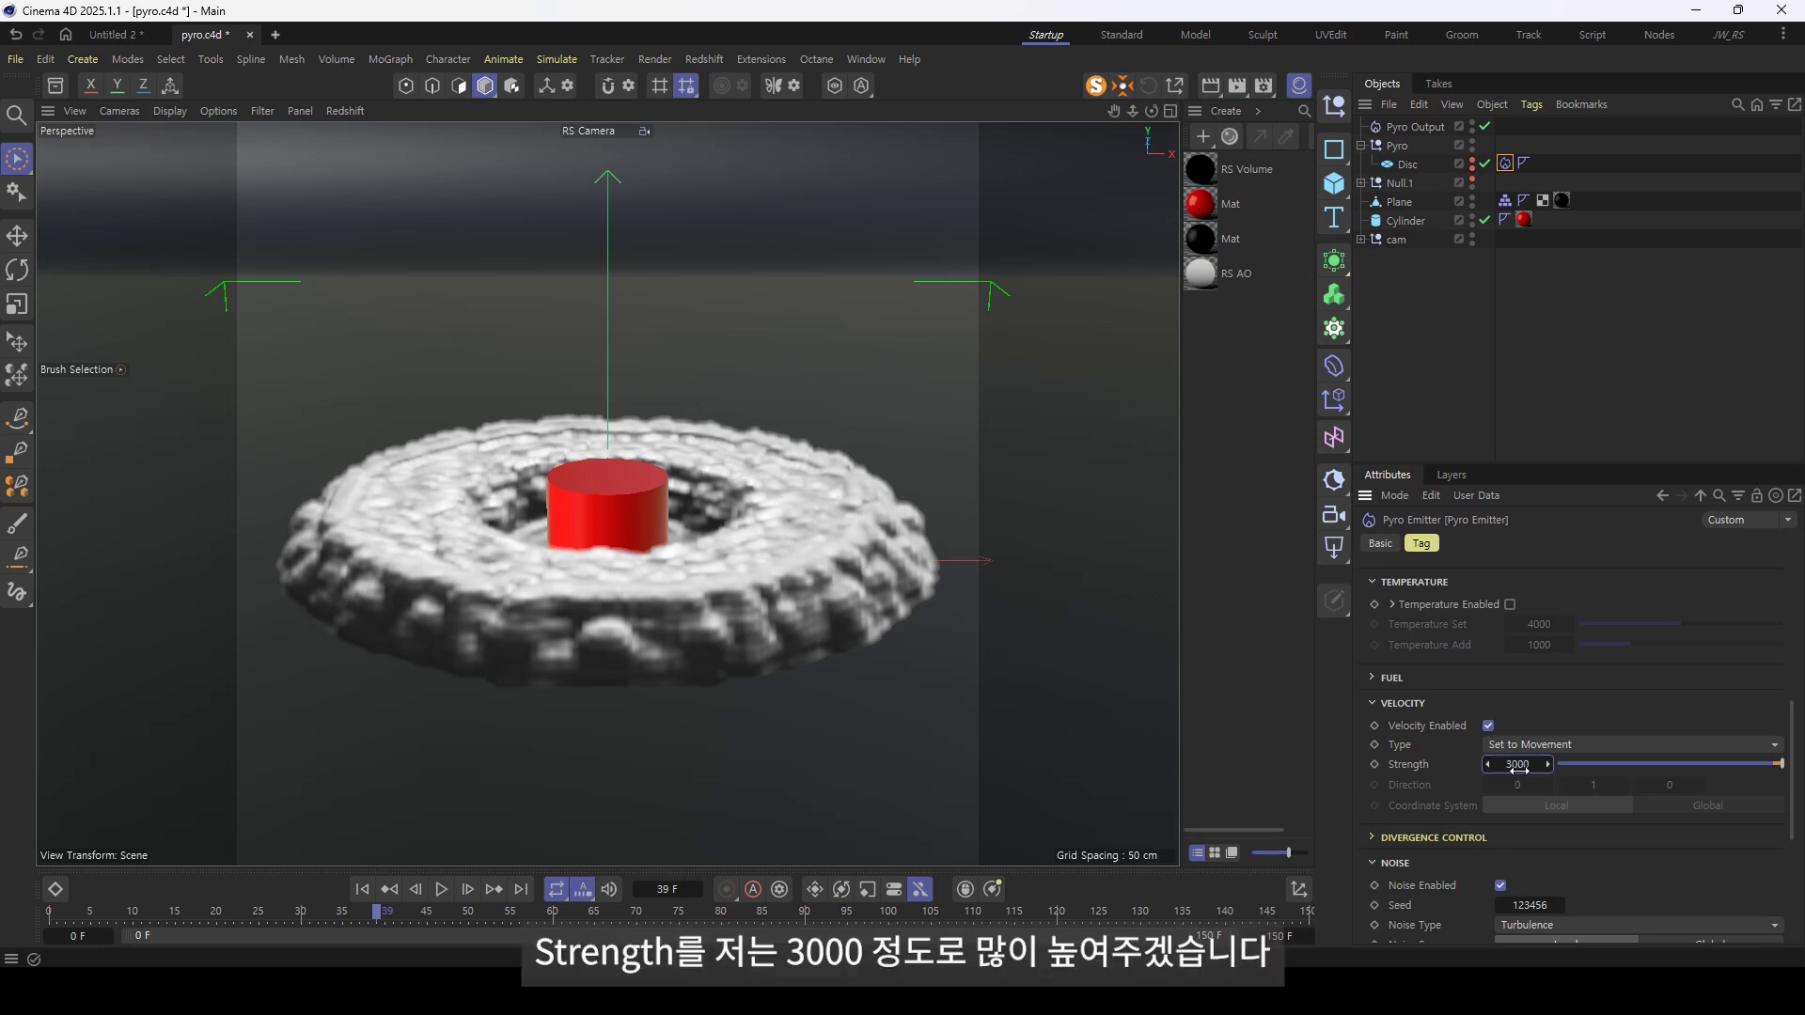
pyautogui.press('Return')
pyautogui.hotkey('shift', 'f')
pyautogui.press('F8')
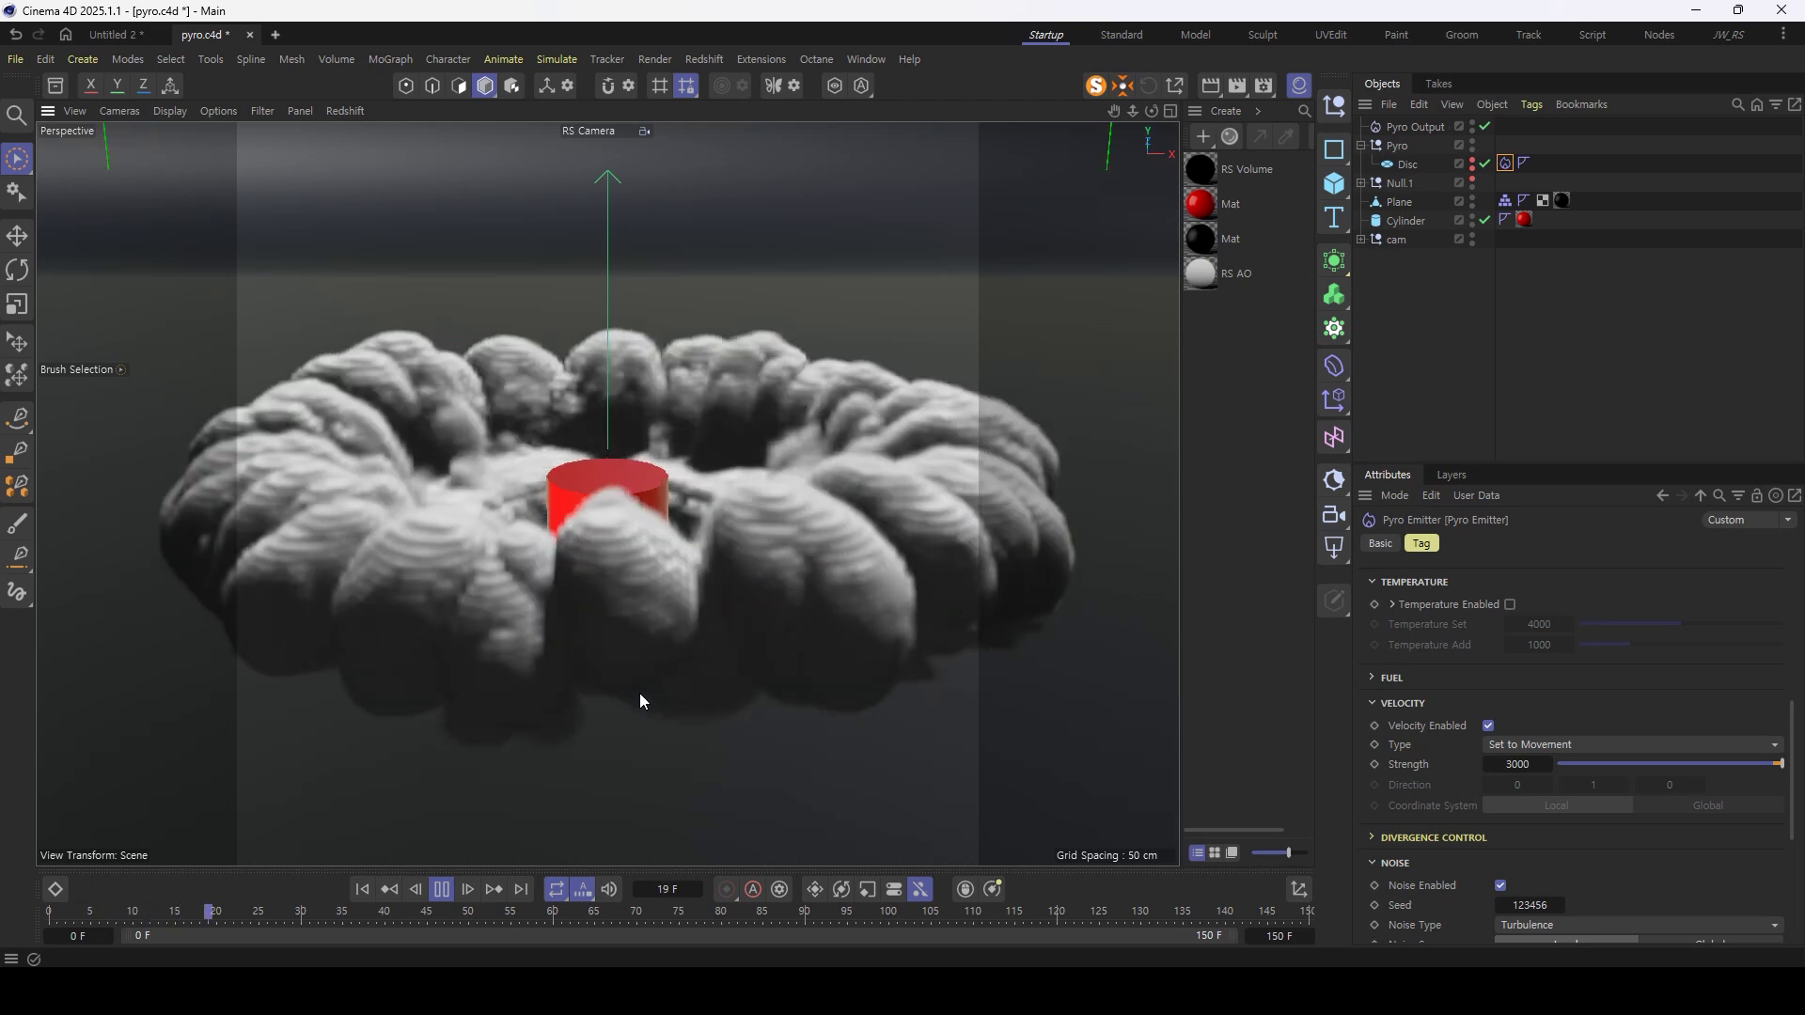
pyautogui.press('F8')
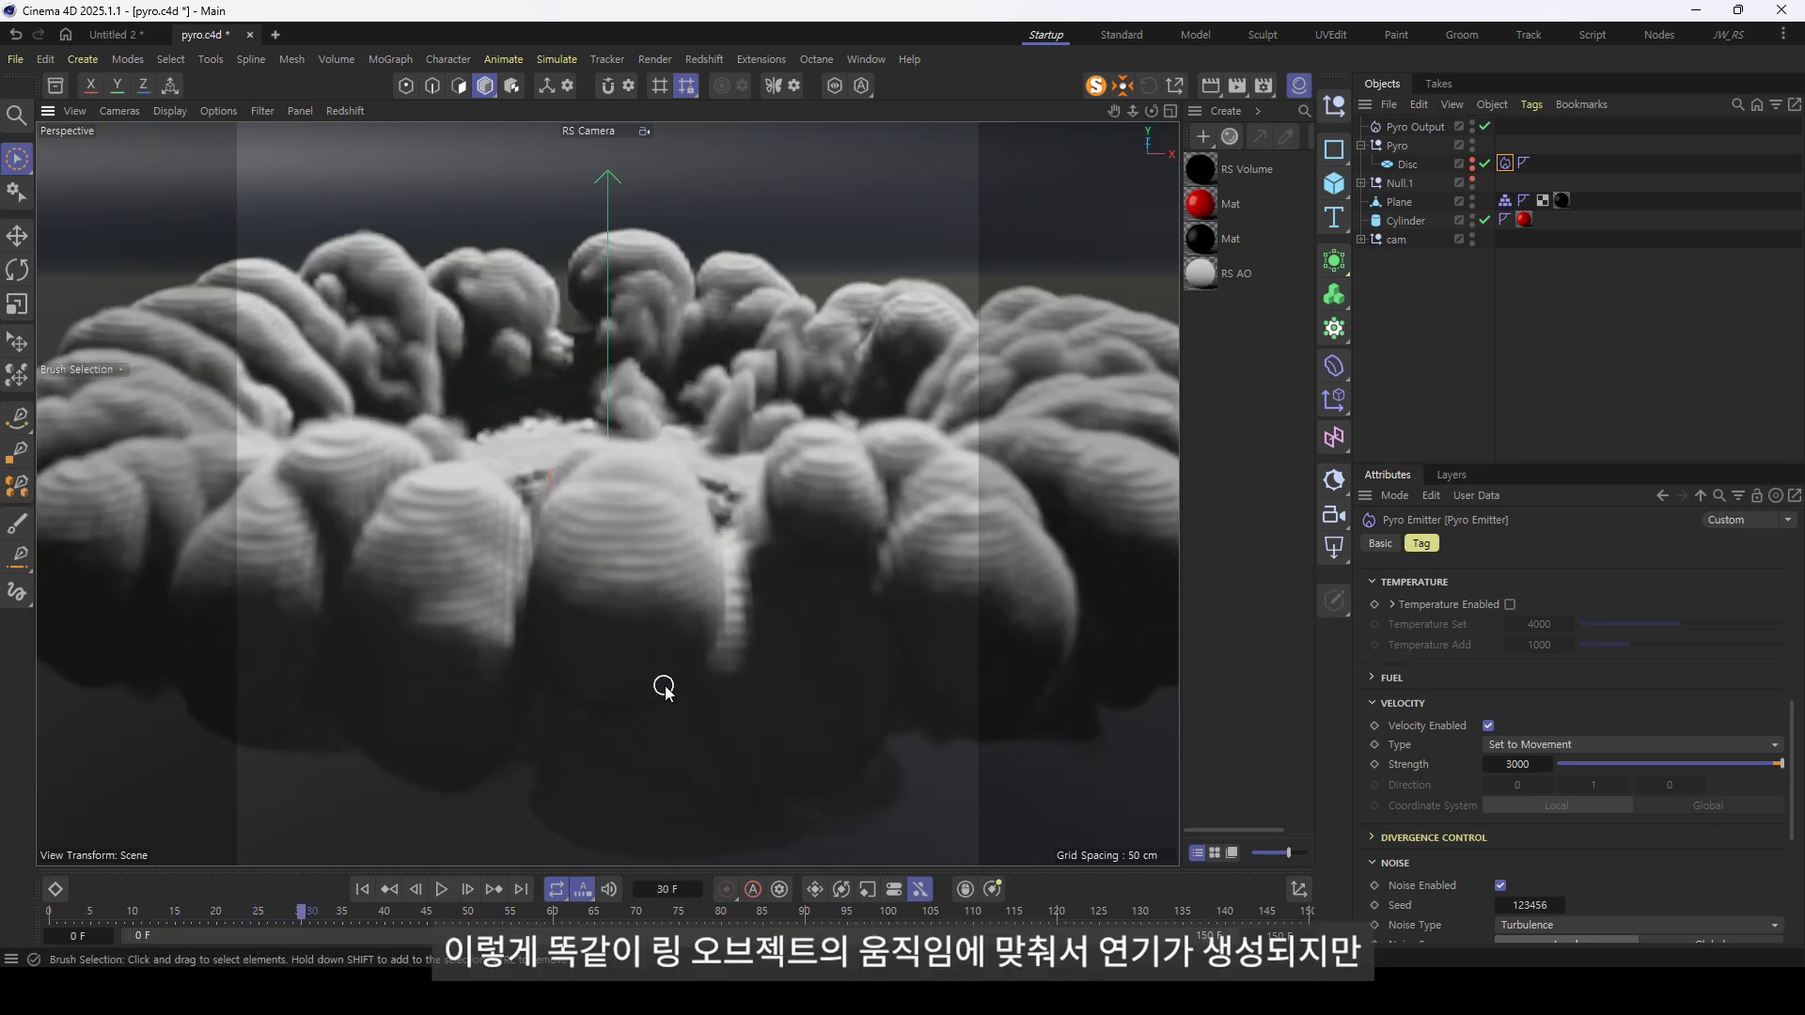
pyautogui.hotkey('shift', 'f')
pyautogui.press('F8')
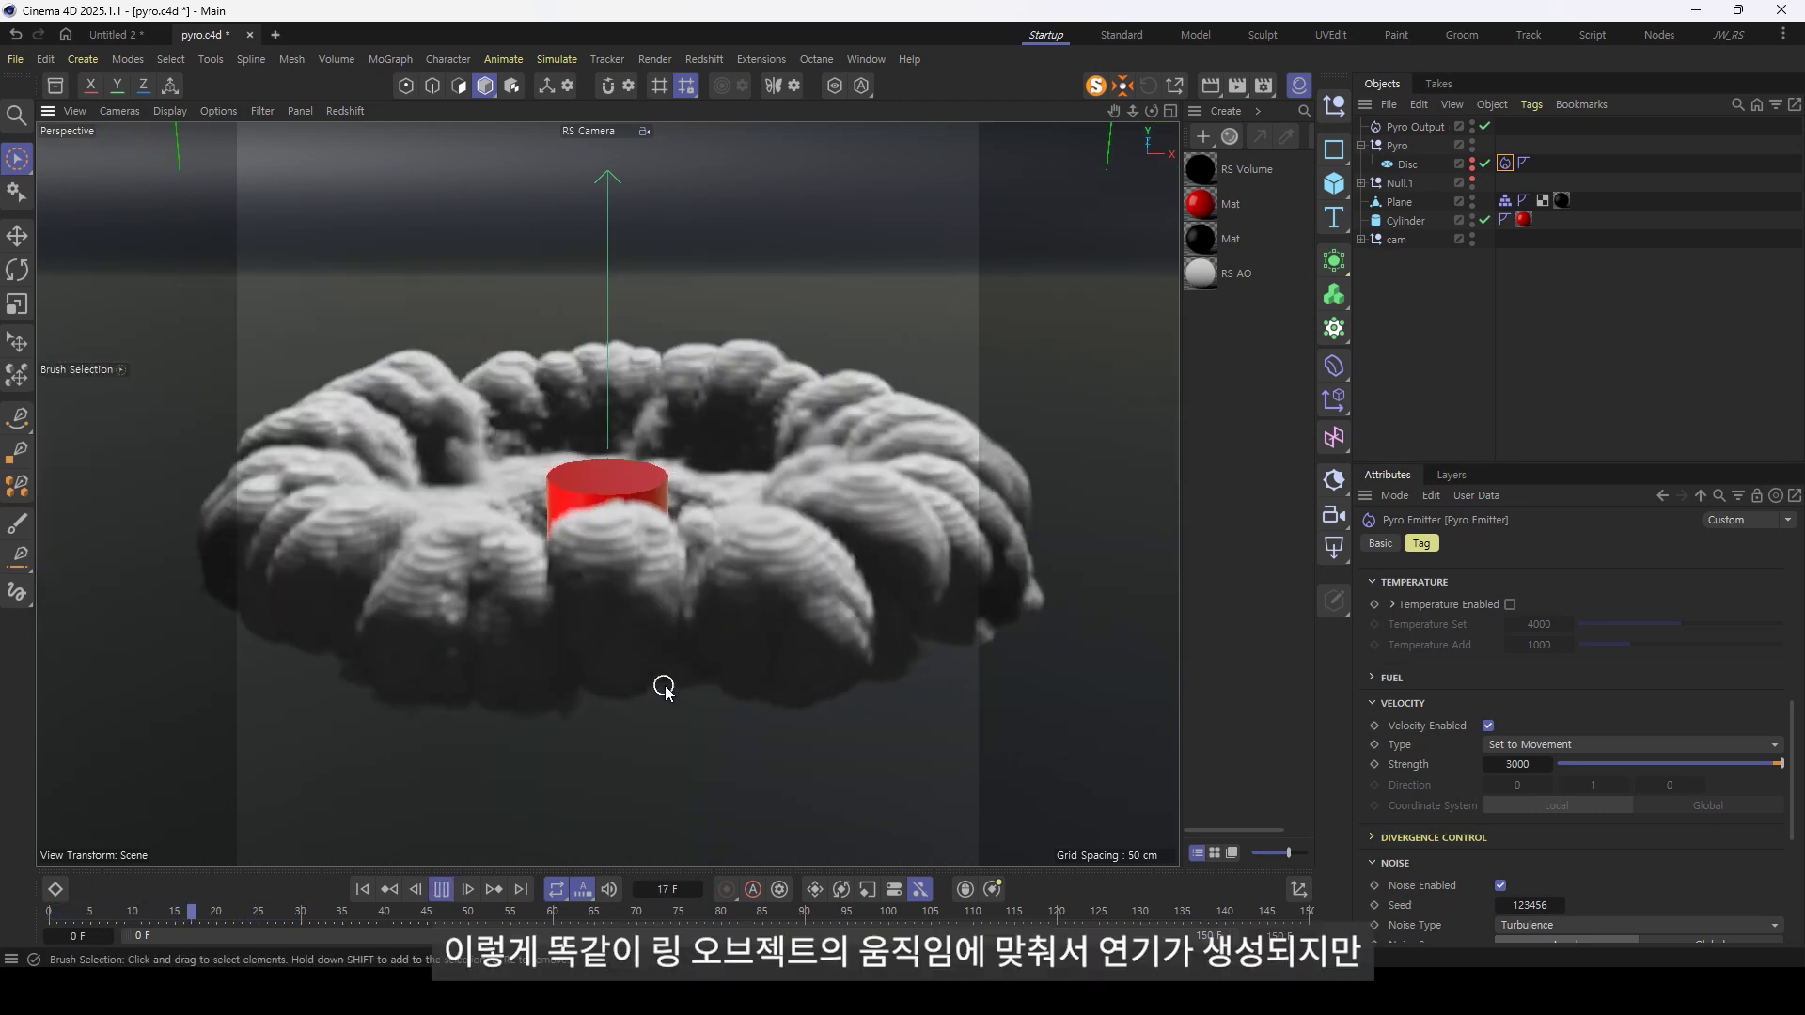
pyautogui.press('F8')
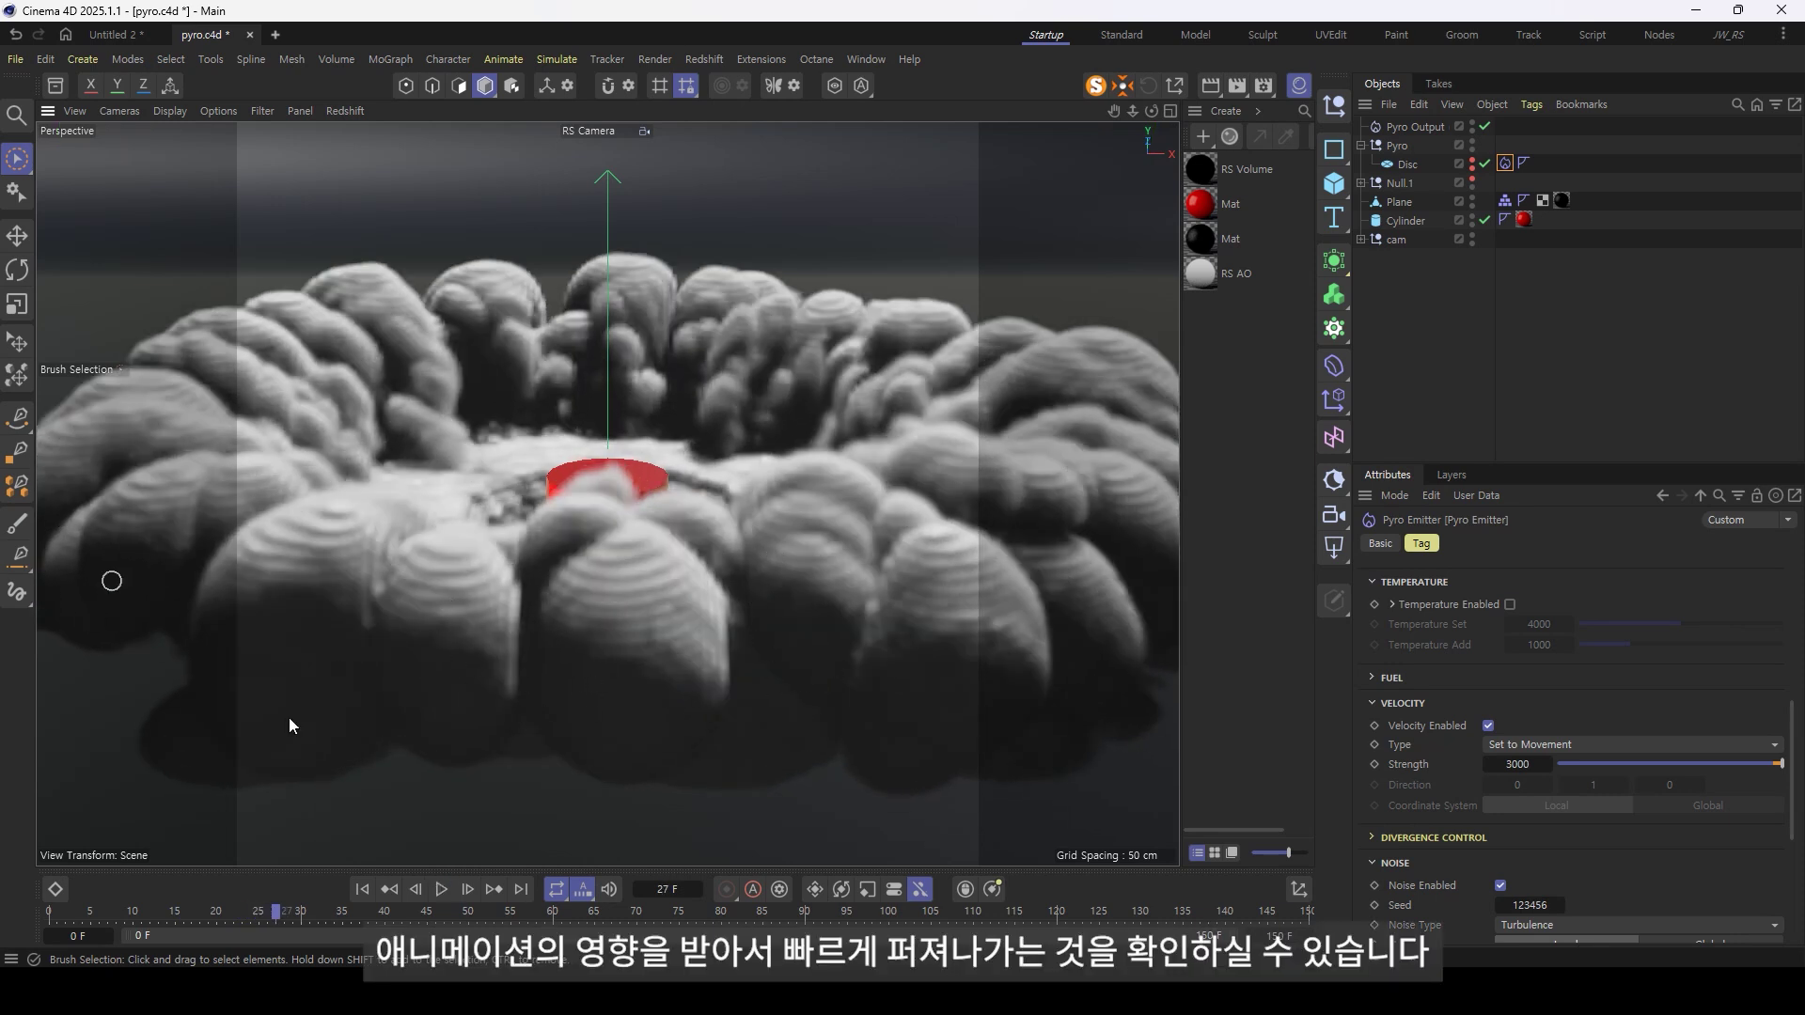
pyautogui.hotkey('shift', 'f')
pyautogui.press('F8')
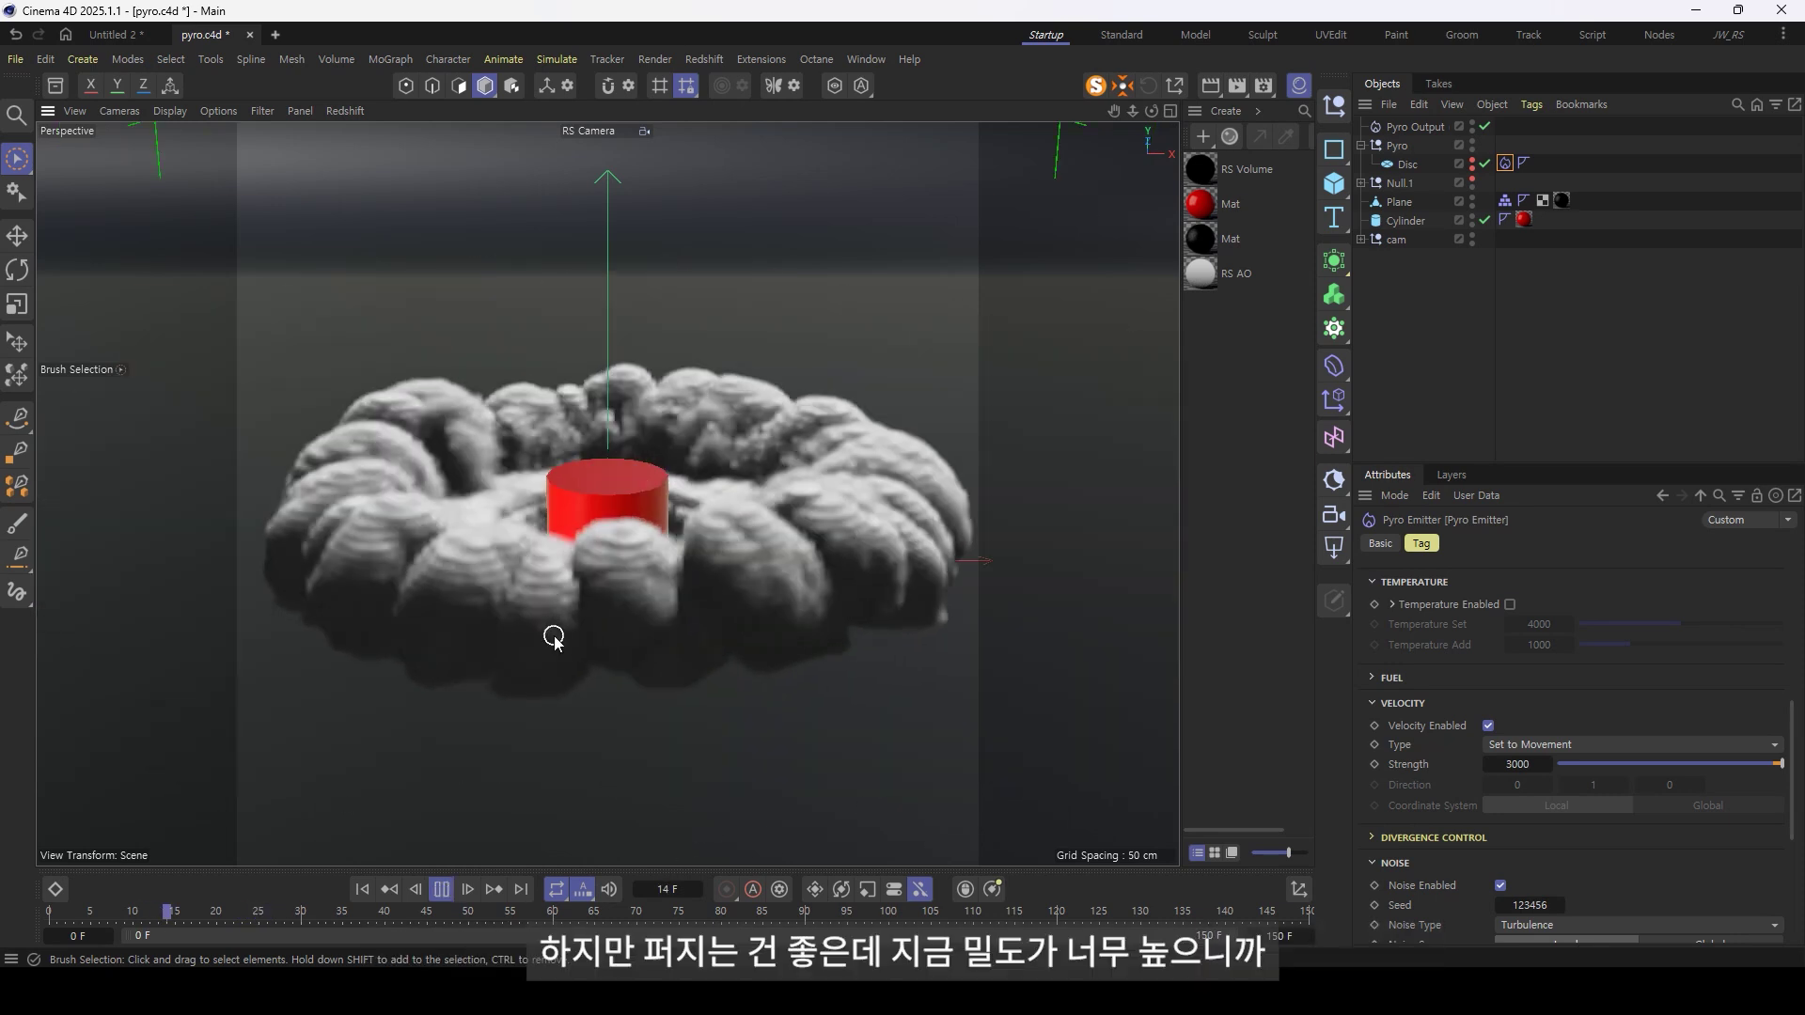
pyautogui.press('F8')
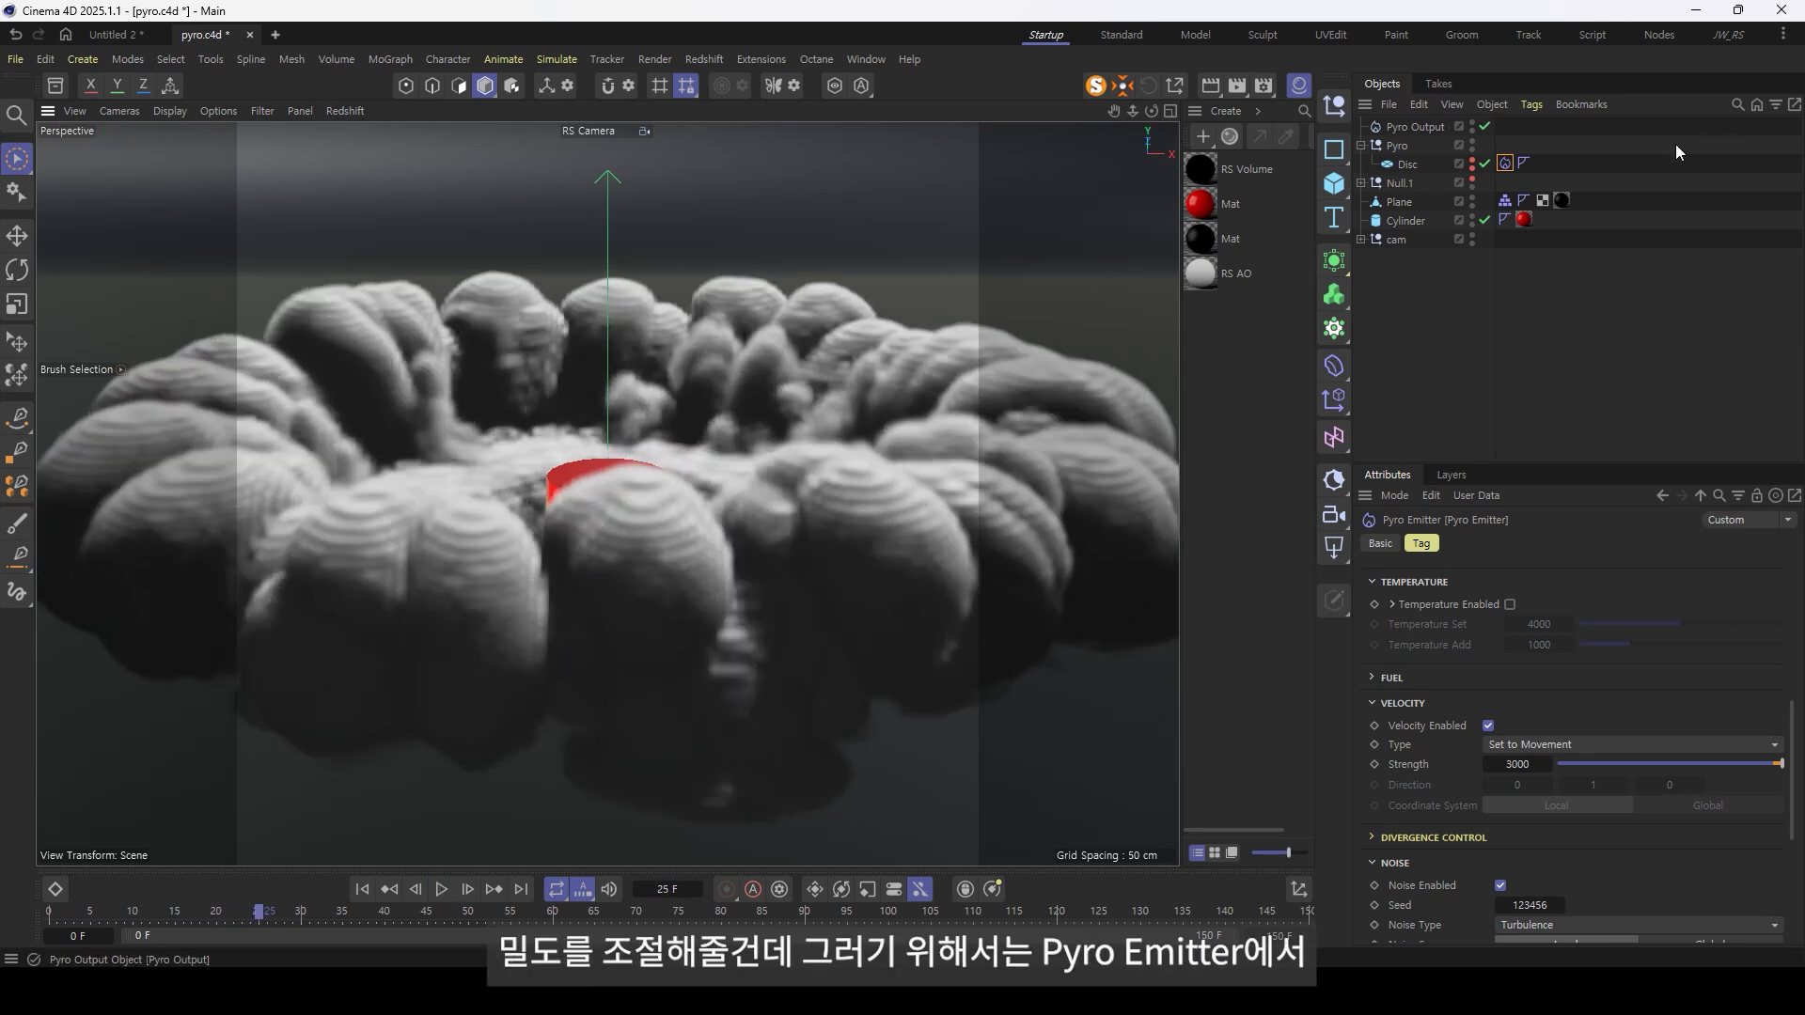
# - Set the Pyro emitter Thickness to 1 cm and play the simulation to preview it
pyautogui.scroll(5, 1787, 686)
pyautogui.scroll(1, 1787, 686)
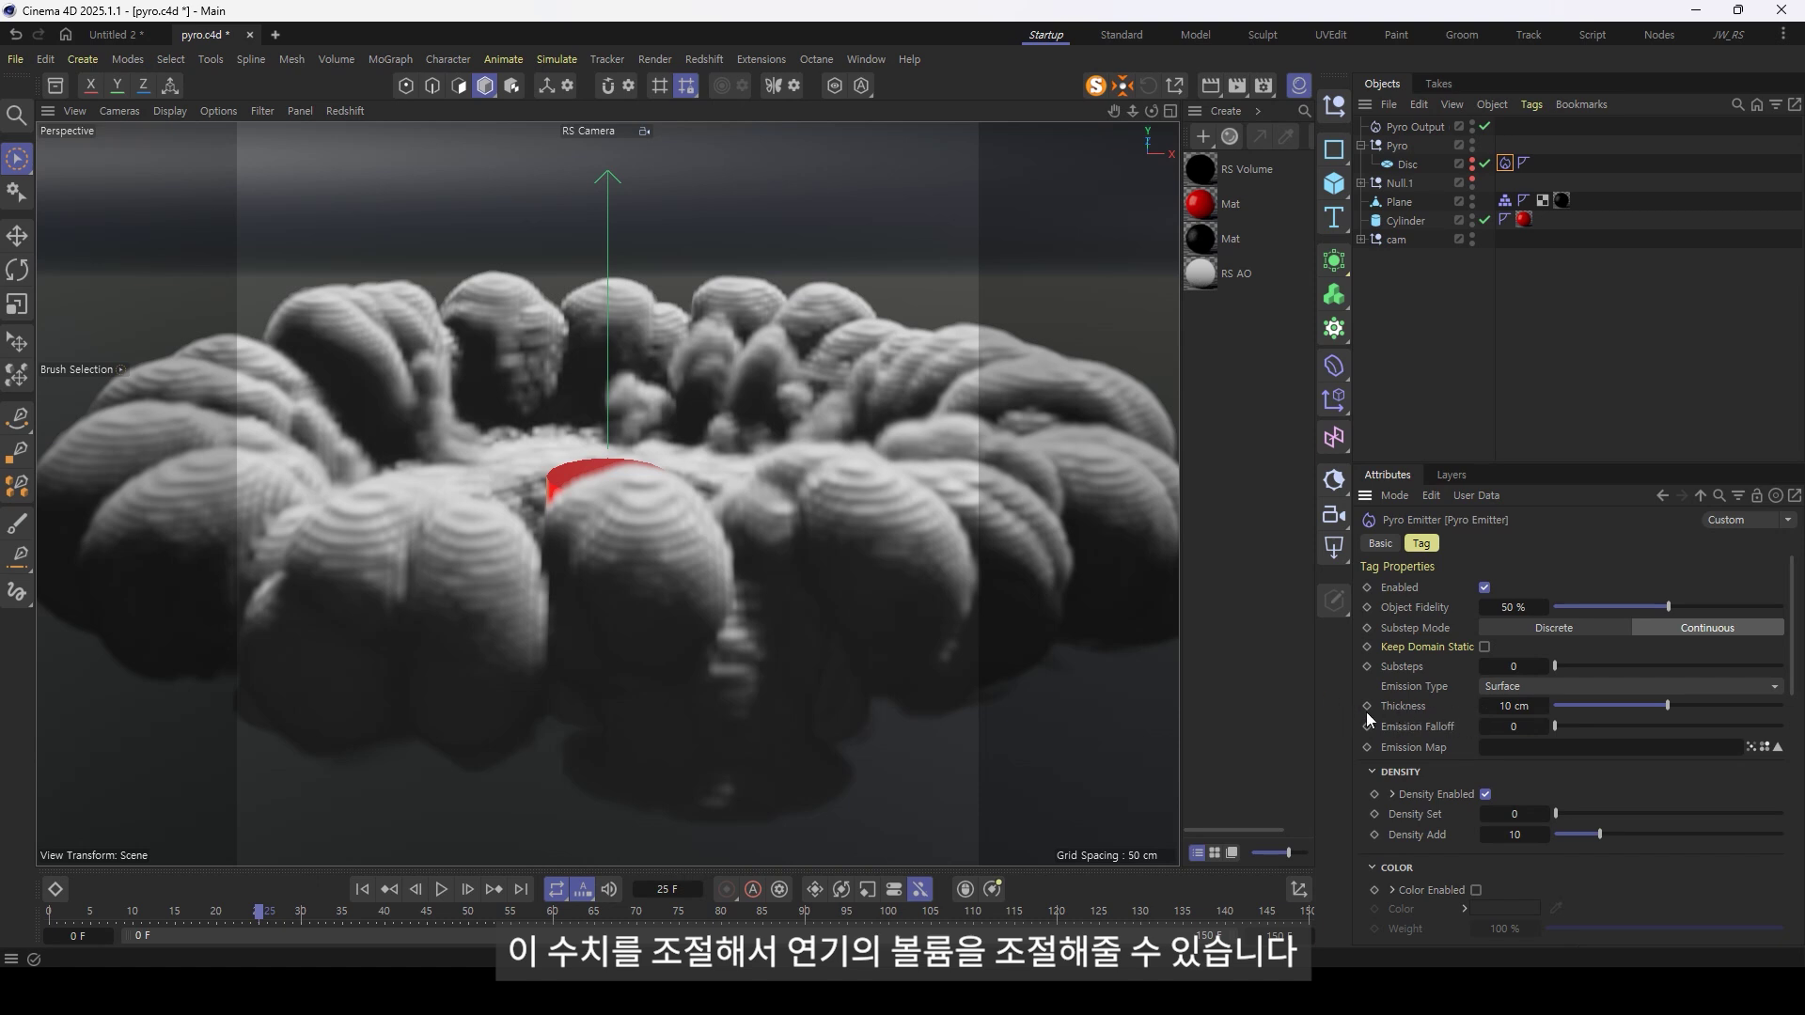
pyautogui.click(1528, 706)
pyautogui.write('1')
pyautogui.press('Return')
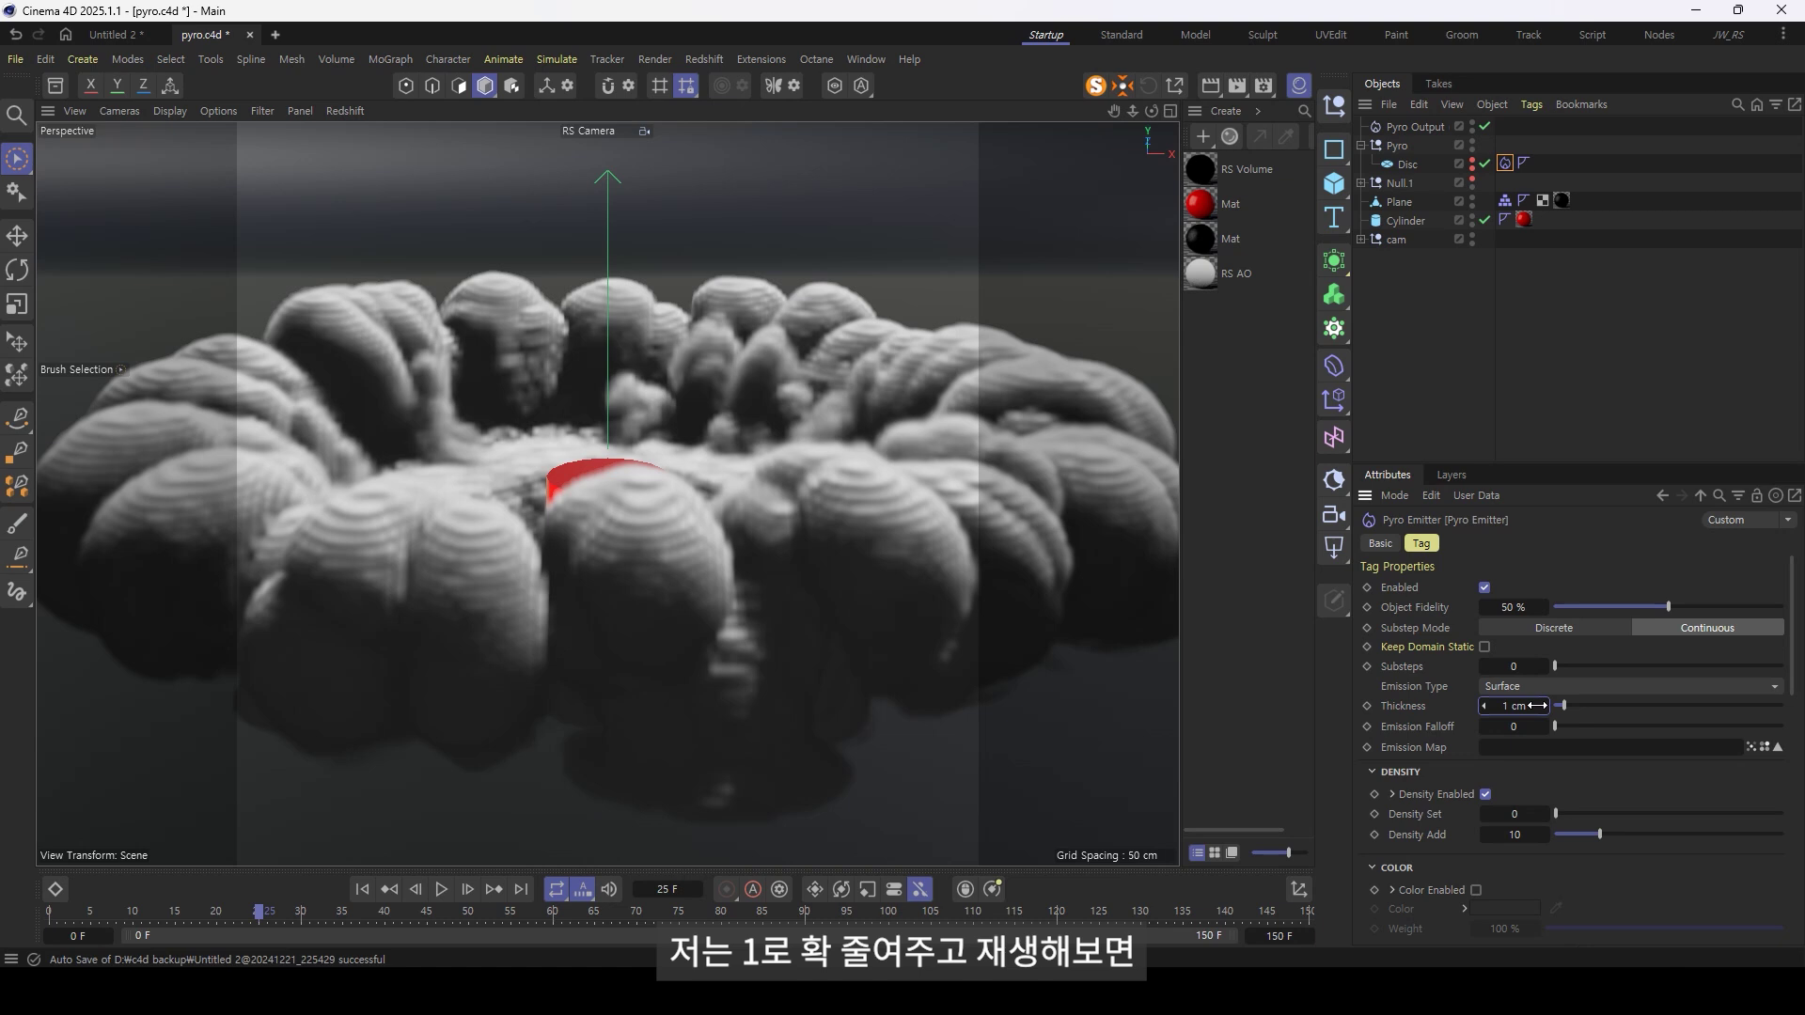
pyautogui.press('F8')
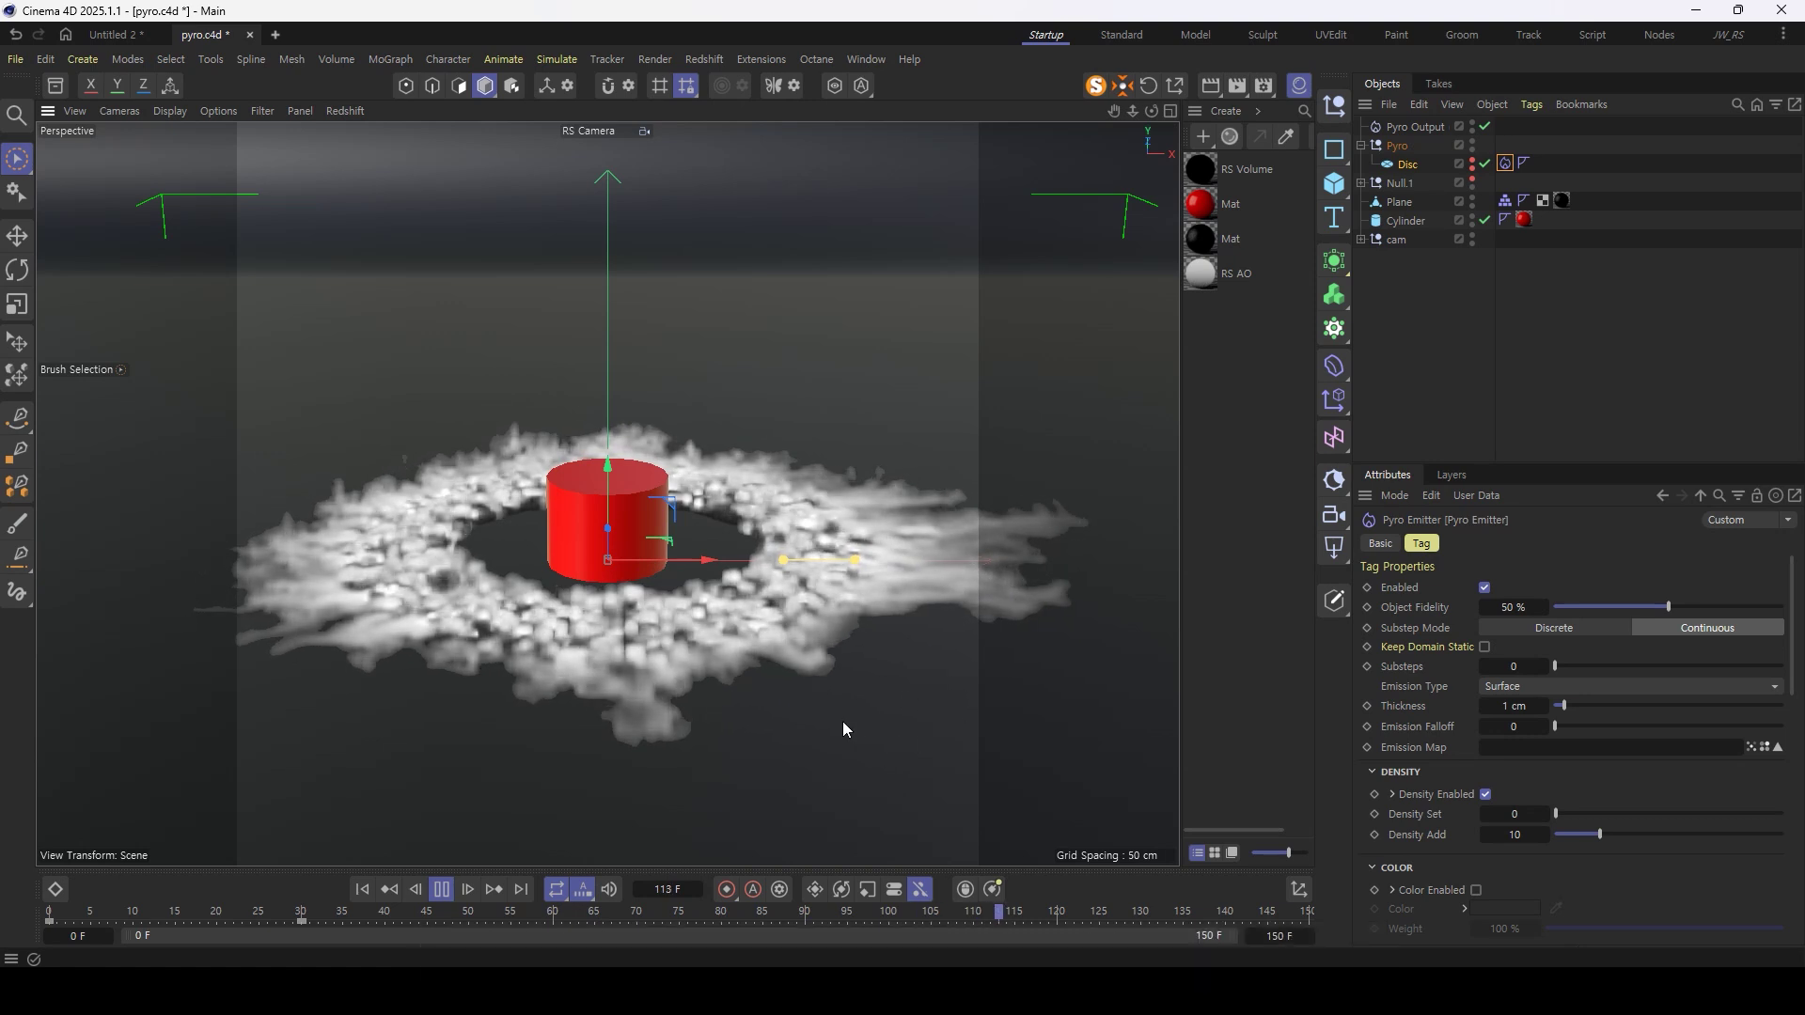
pyautogui.press('F8')
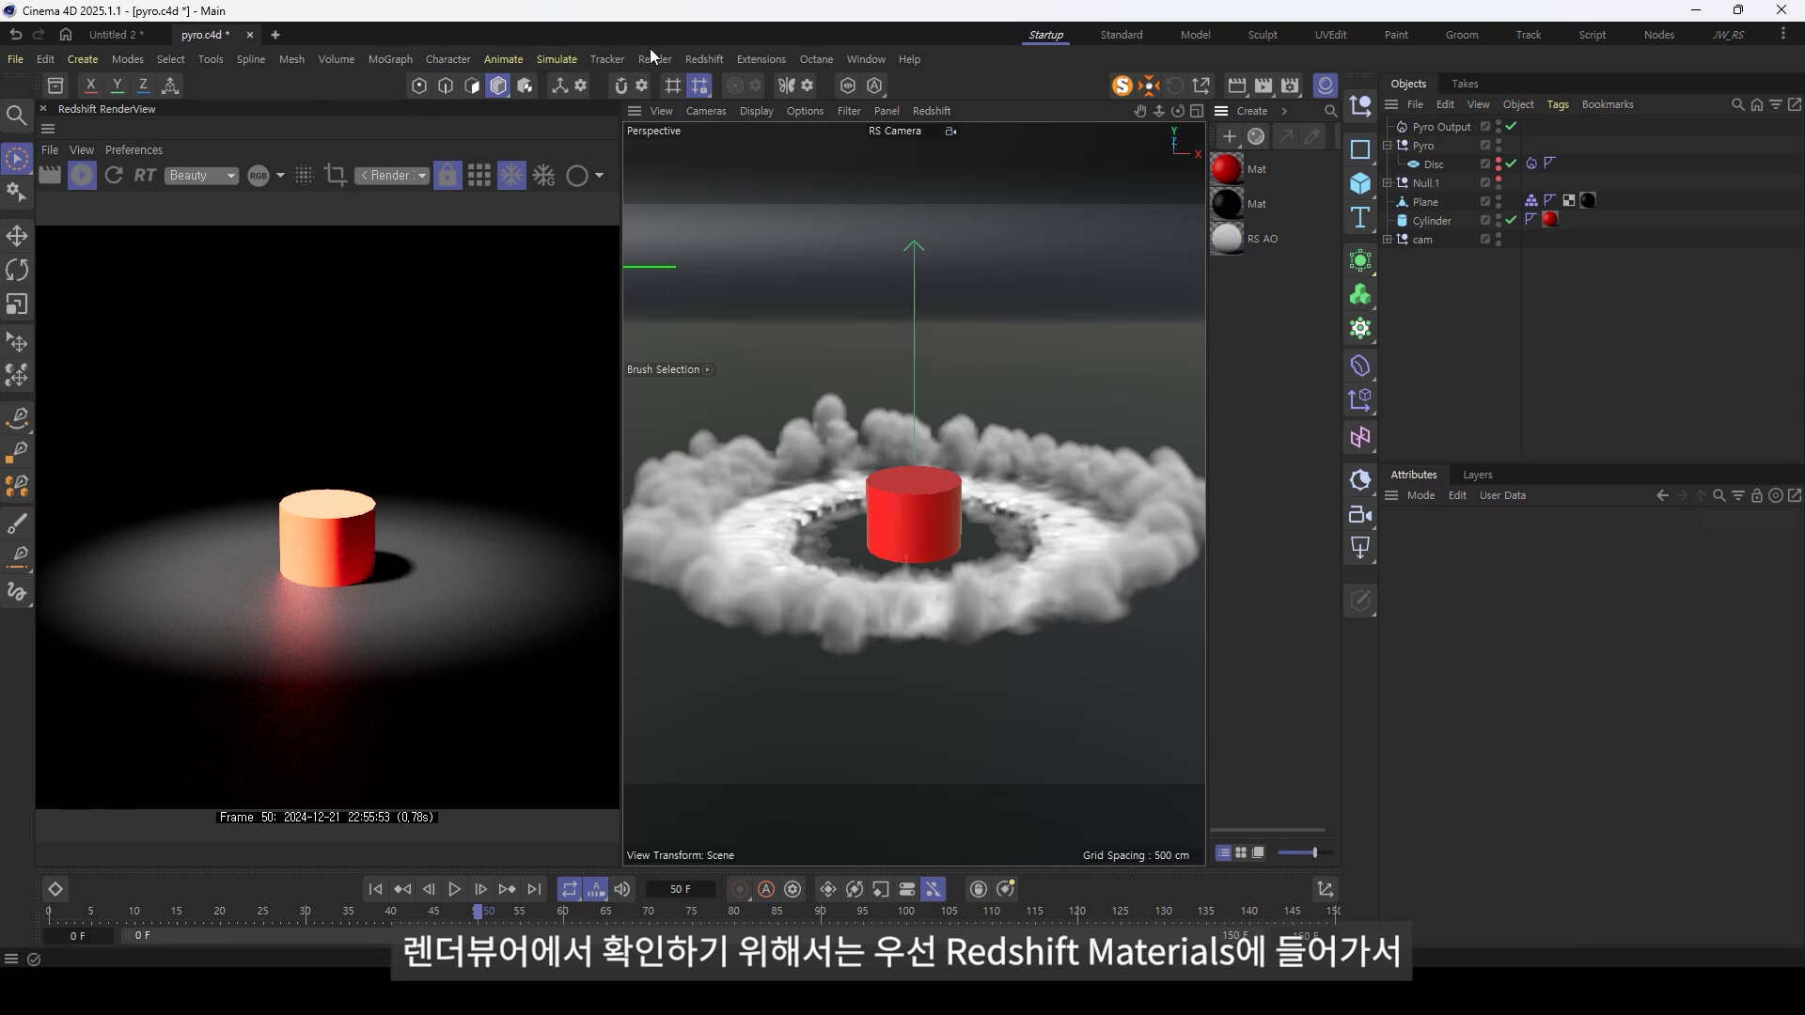
# - Create a Redshift RS Volume material and apply it to Pyro Output
pyautogui.click(703, 58)
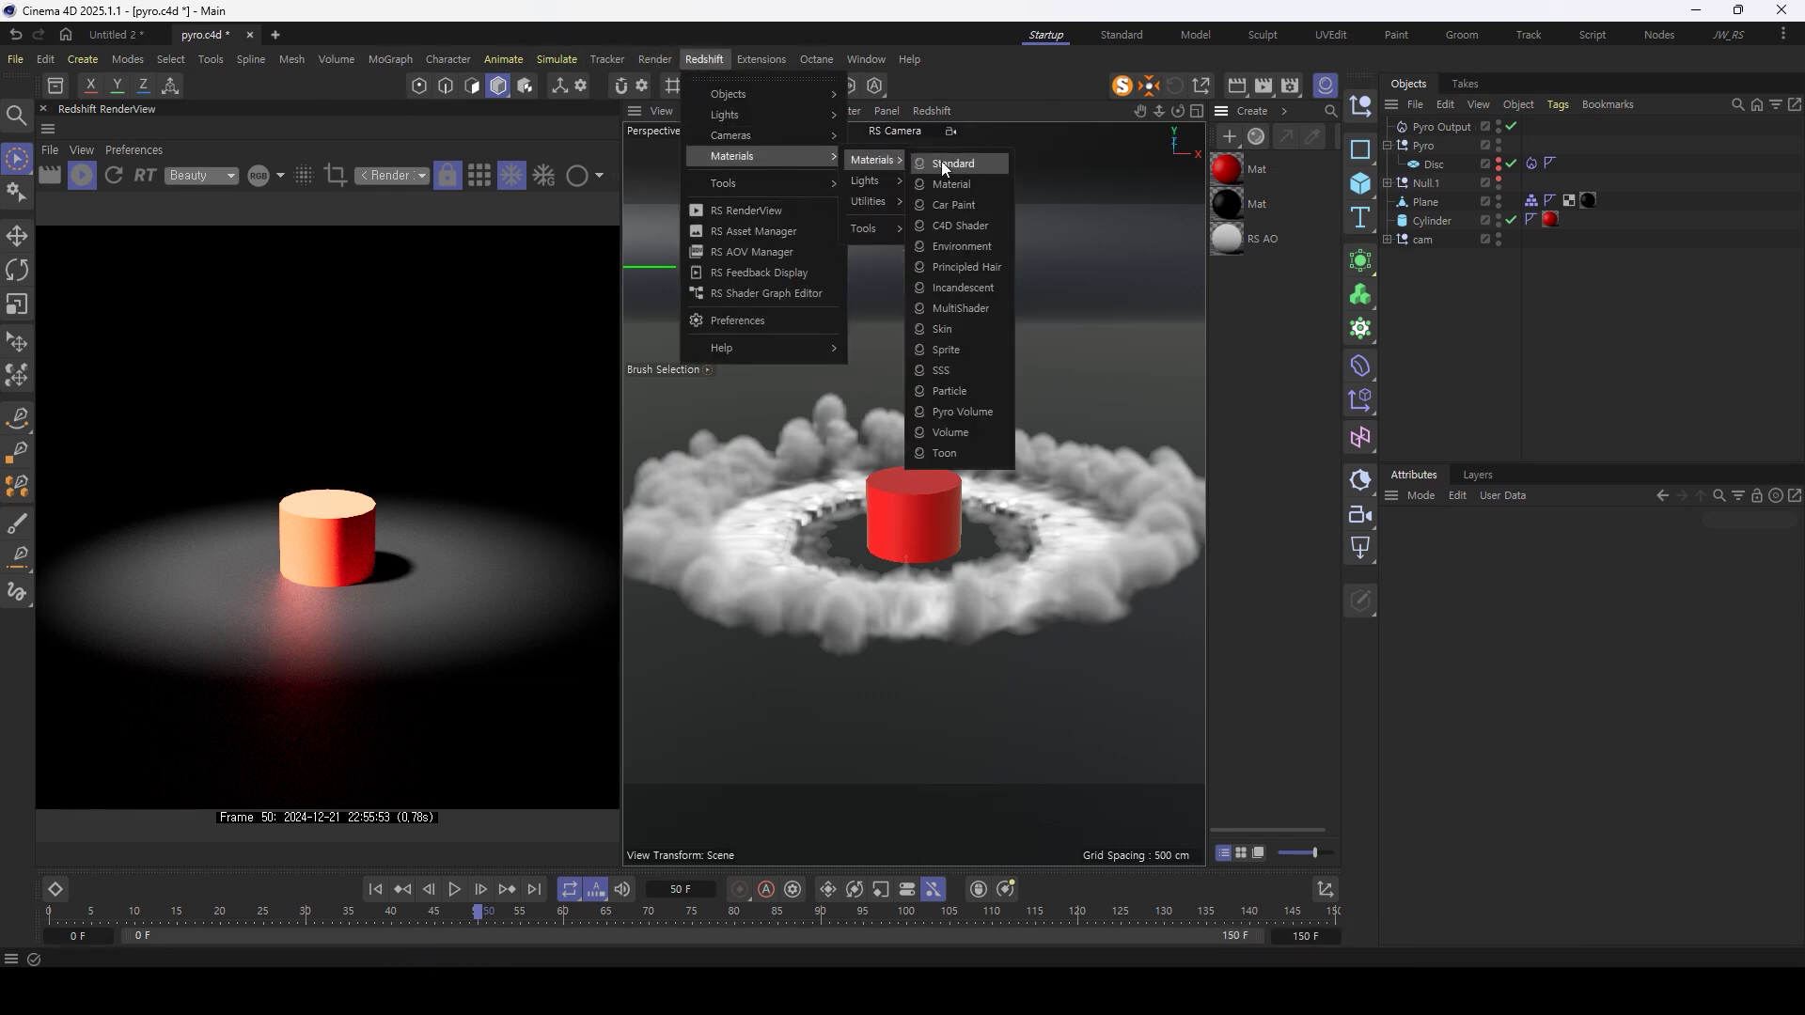
pyautogui.click(966, 432)
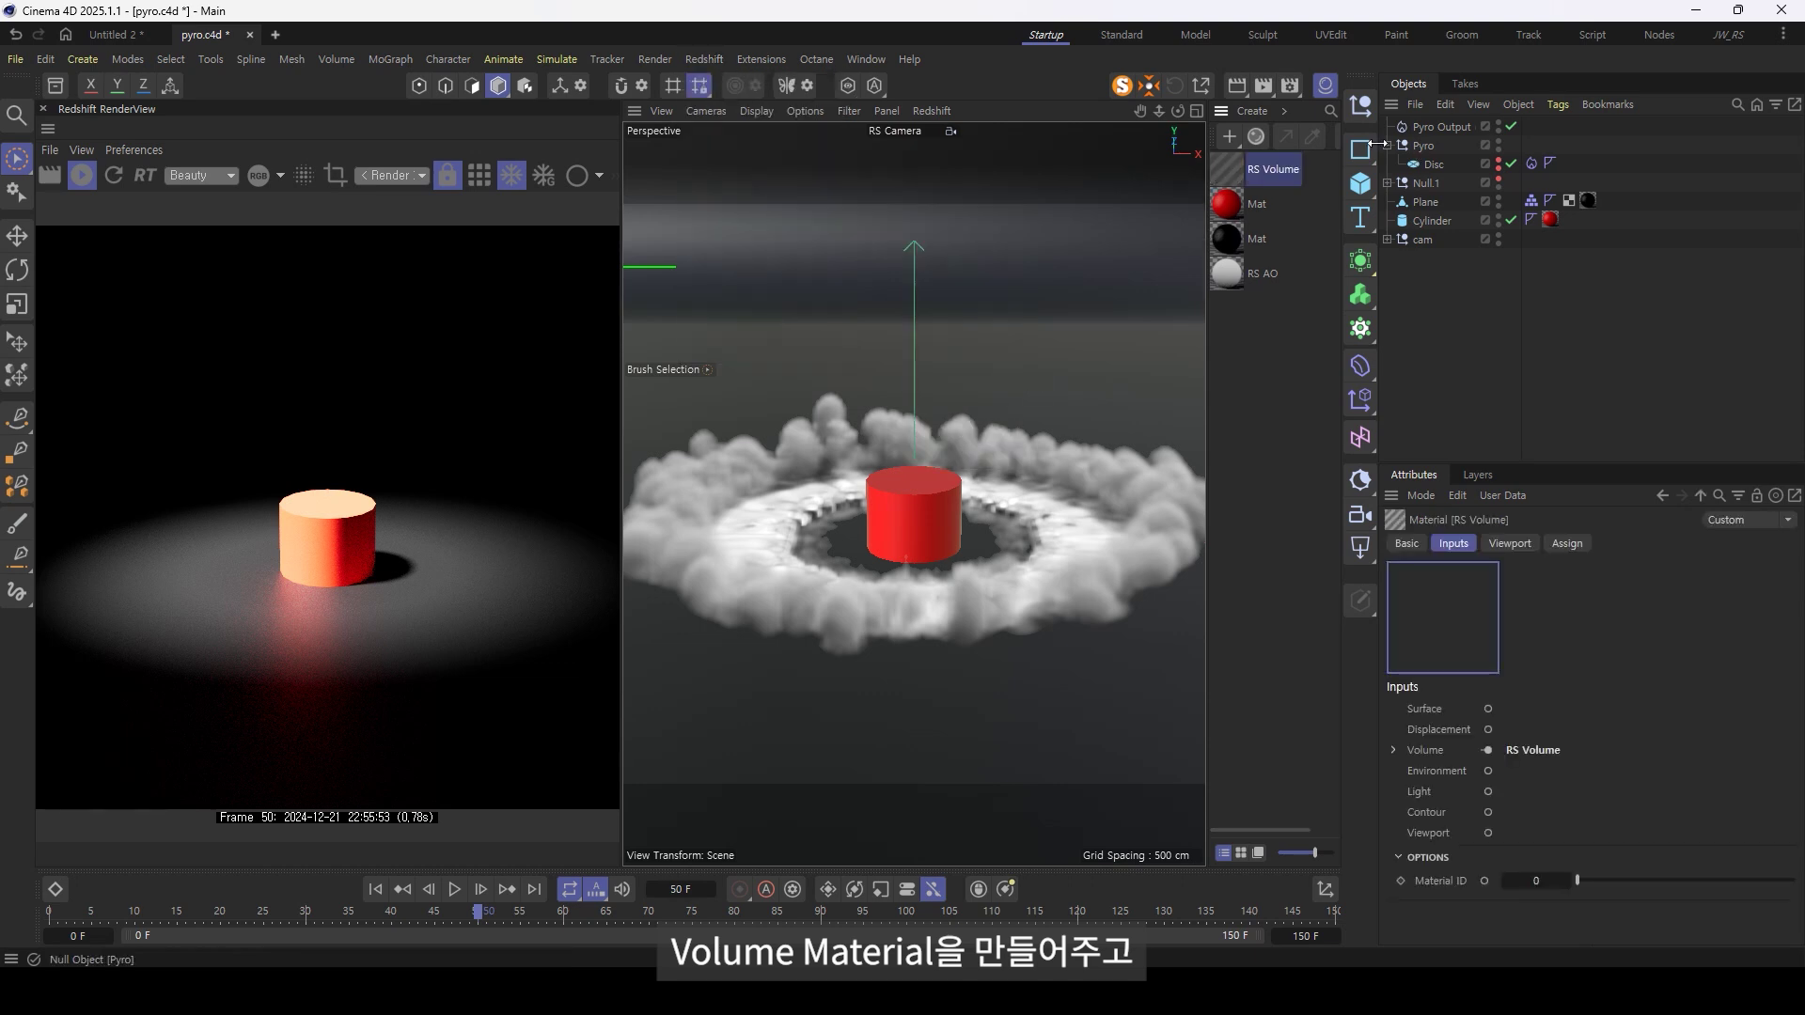
pyautogui.moveTo(1231, 173); pyautogui.dragTo(1504, 126)
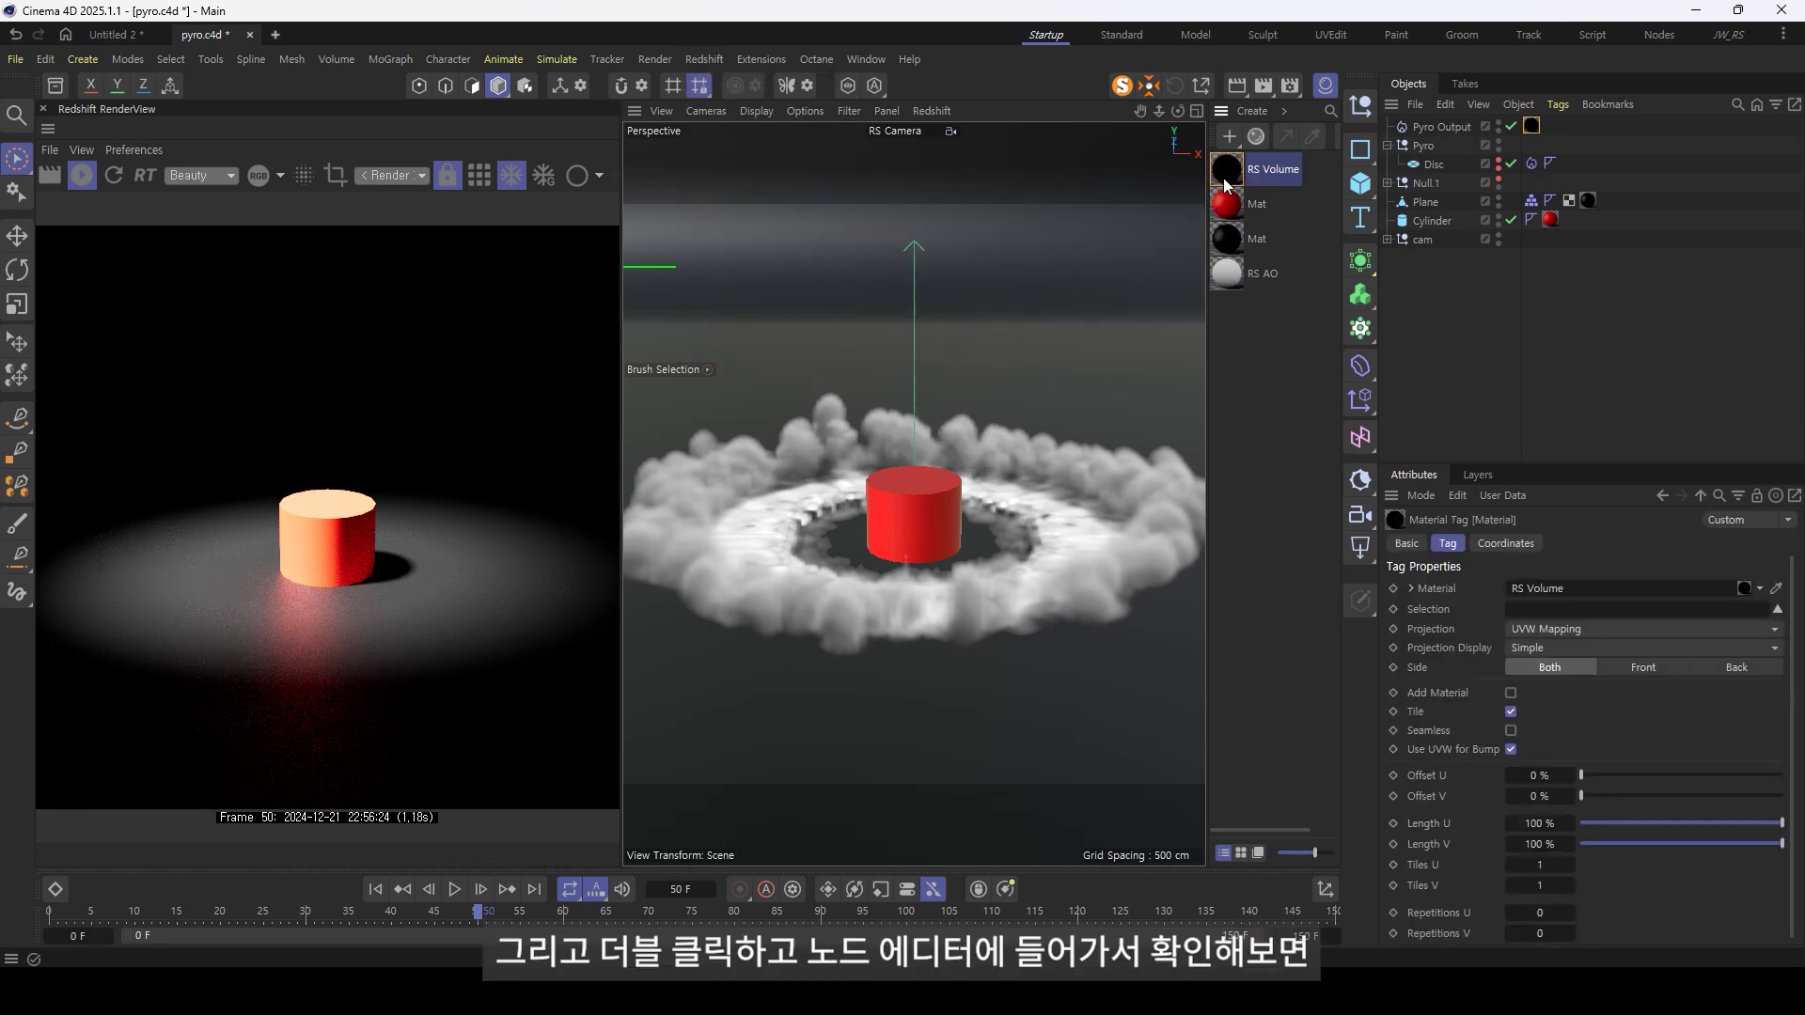
# - In the Node Editor, set the RS Volume node's channel preset to Pyro Output density
pyautogui.doubleClick(1227, 179)
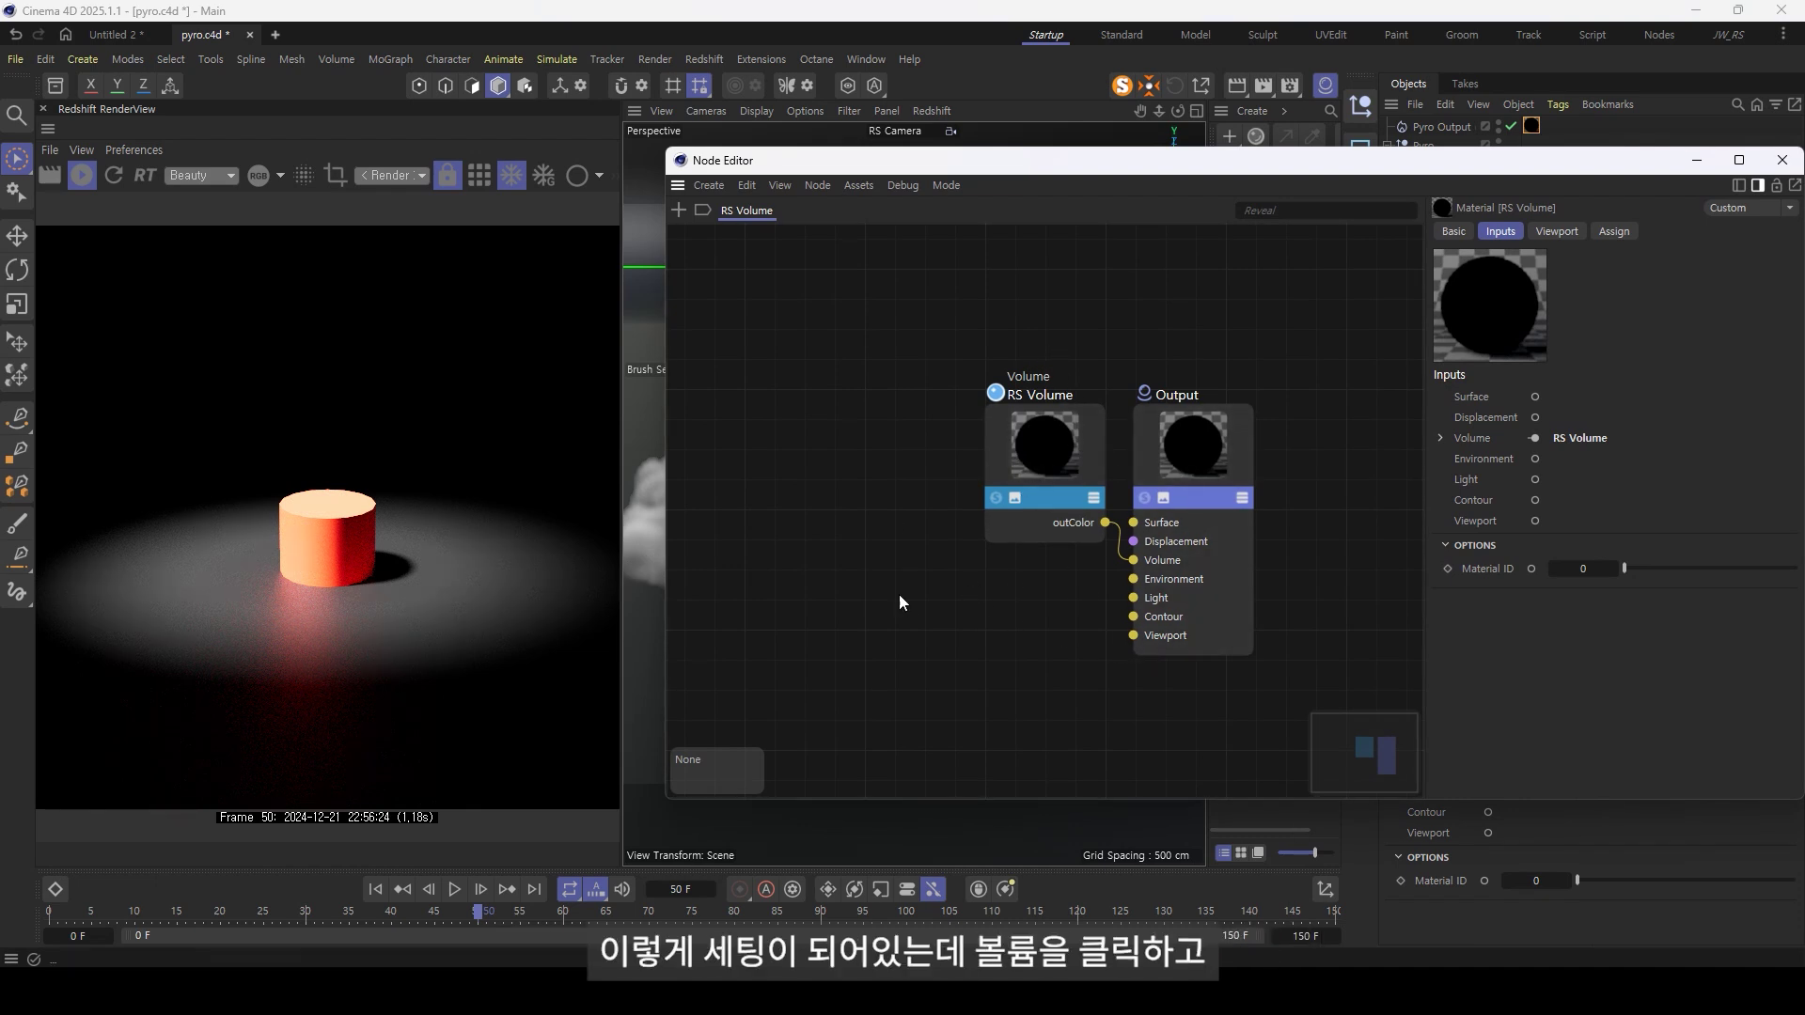
pyautogui.click(1044, 470)
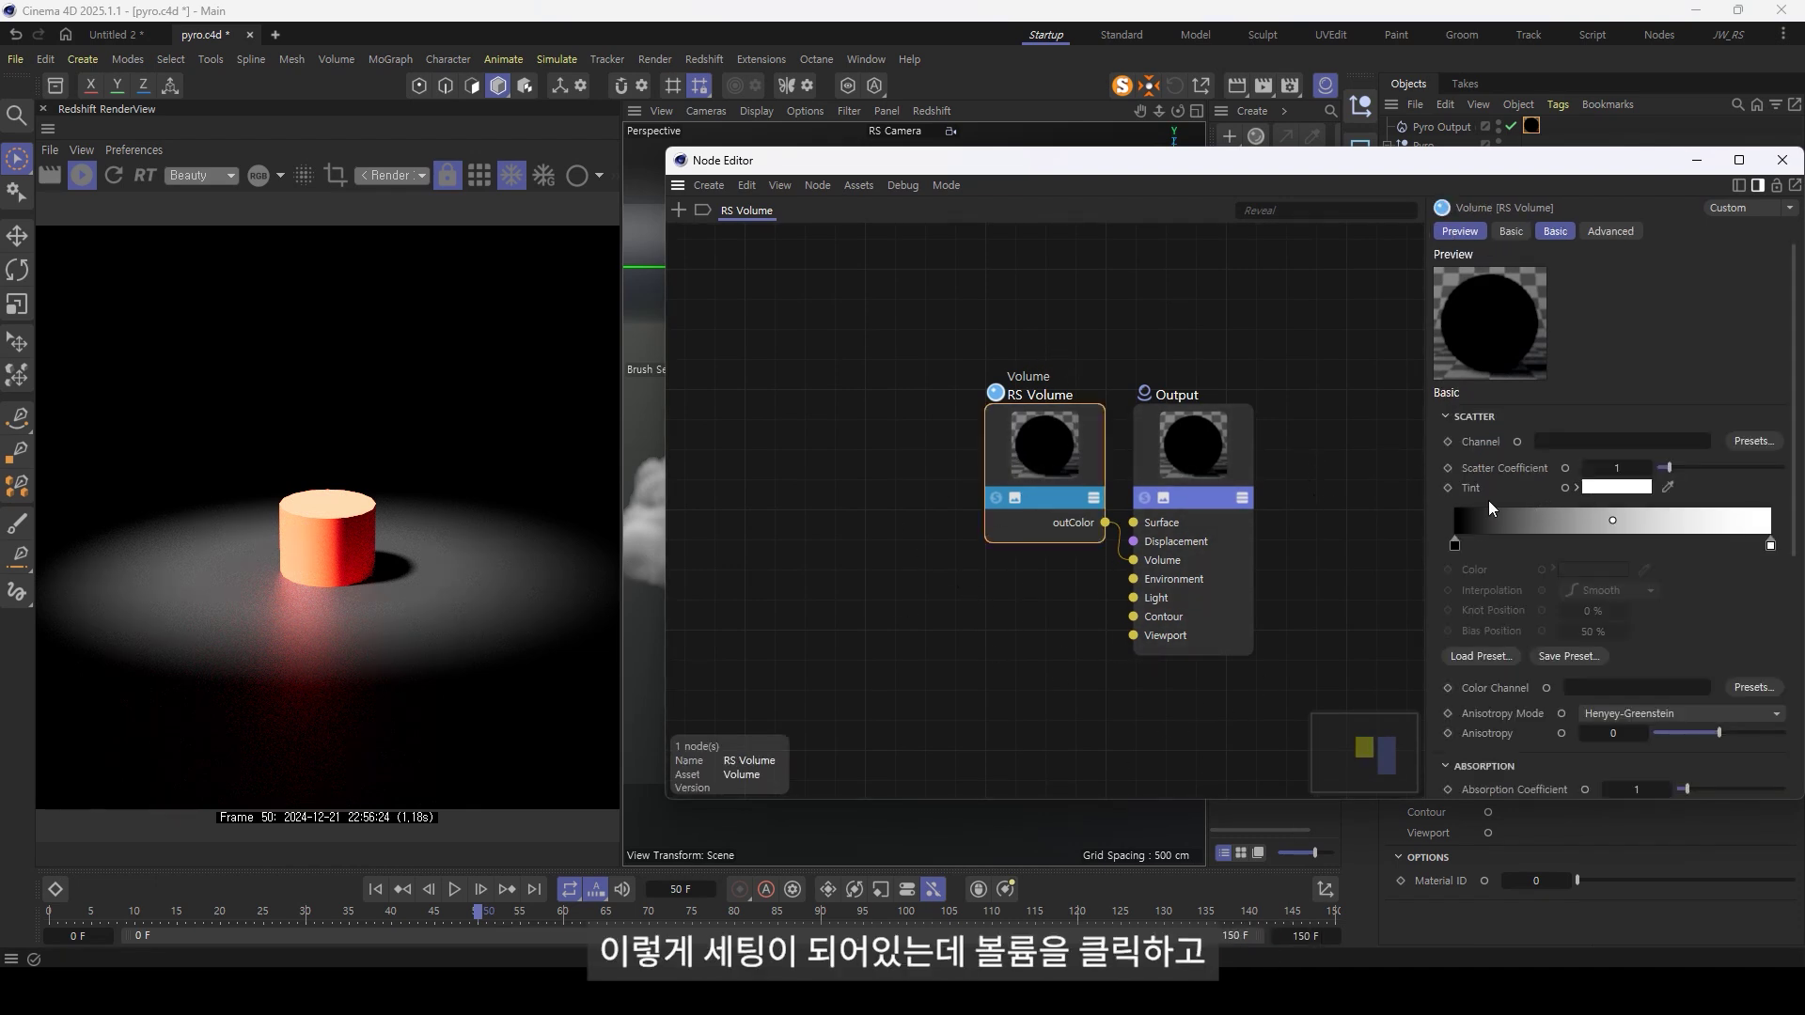
pyautogui.click(1753, 442)
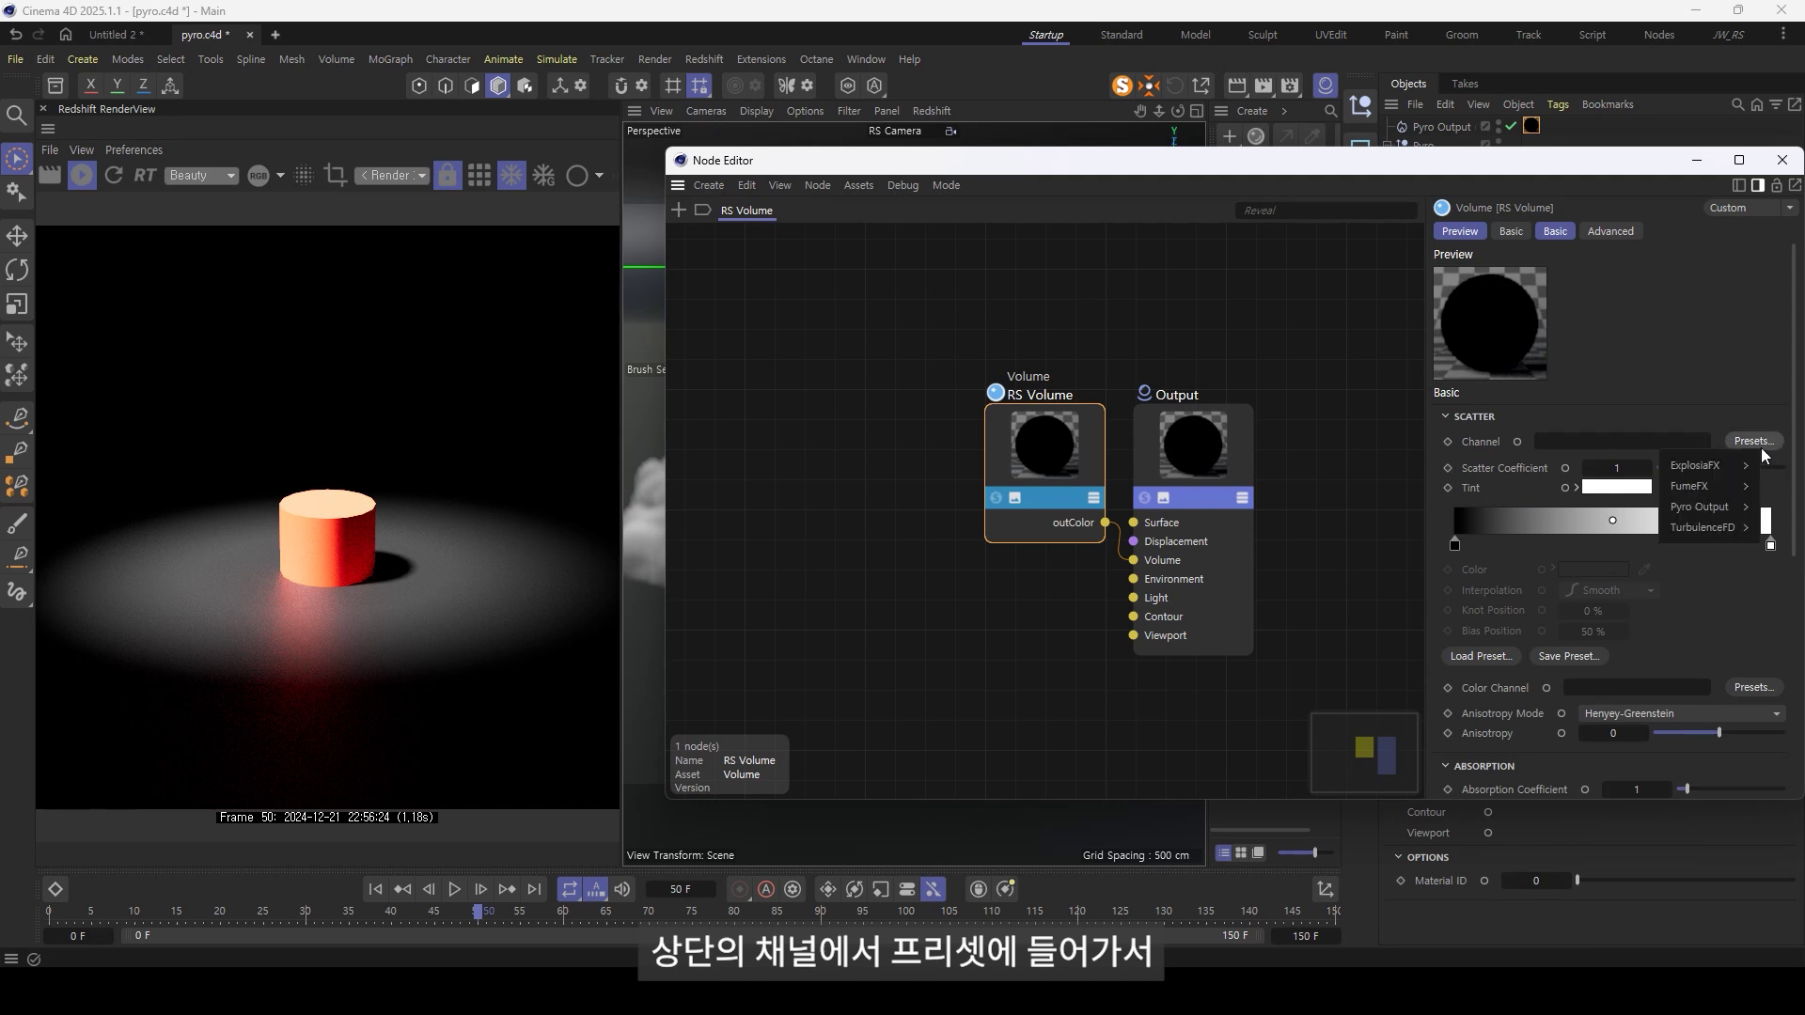
pyautogui.moveTo(1701, 506)
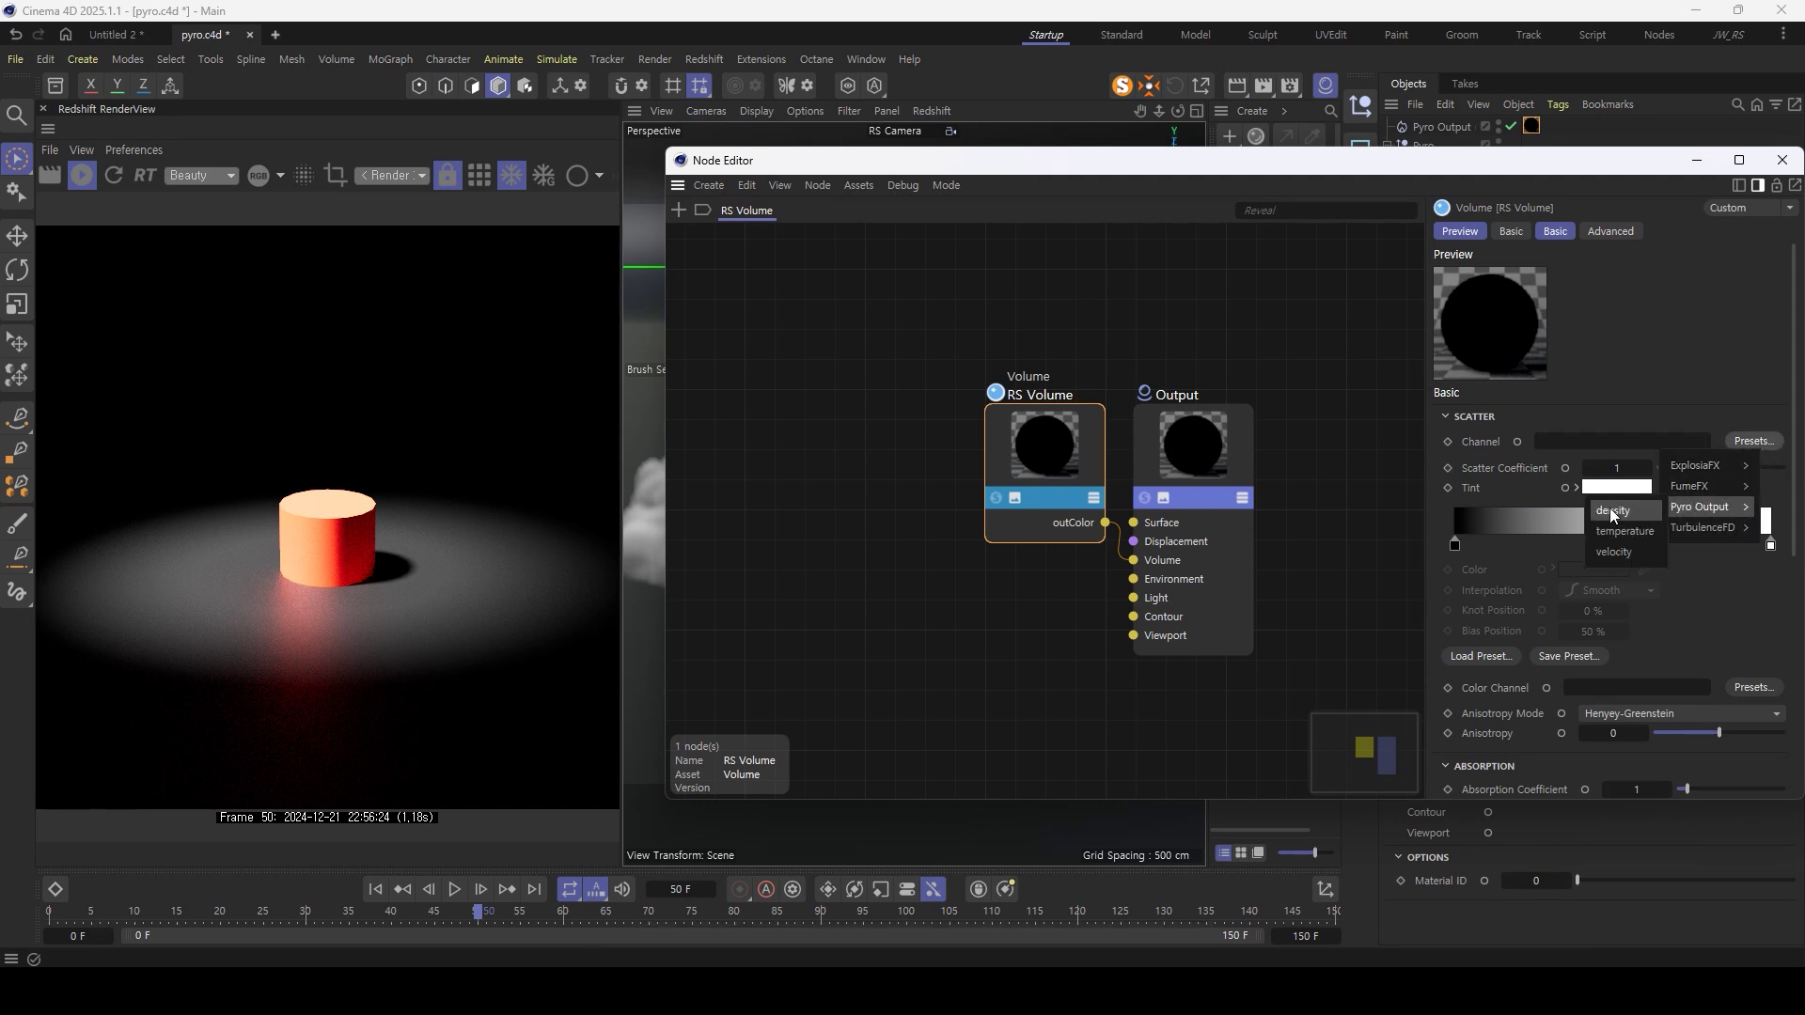
pyautogui.click(1611, 510)
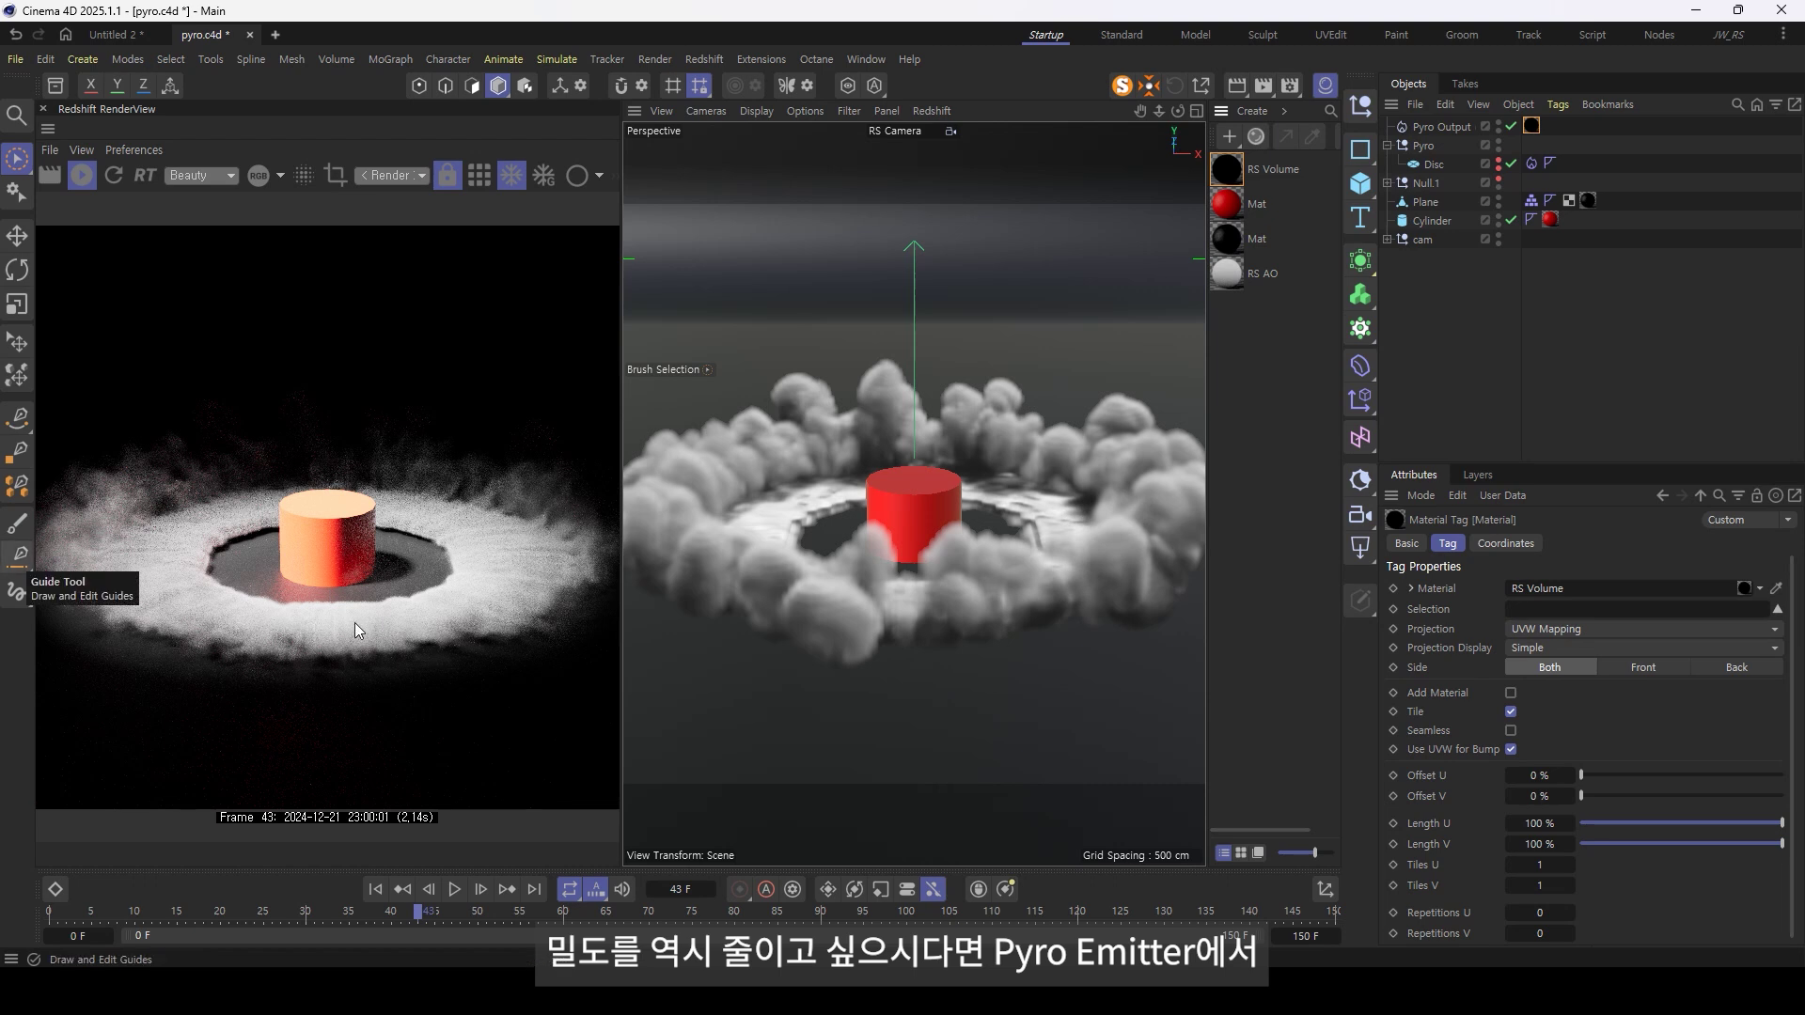
# - Give the Disc's Pyro Emitter Density Set 0.1 and Density Add 1, then replay from frame 0
pyautogui.click(1531, 162)
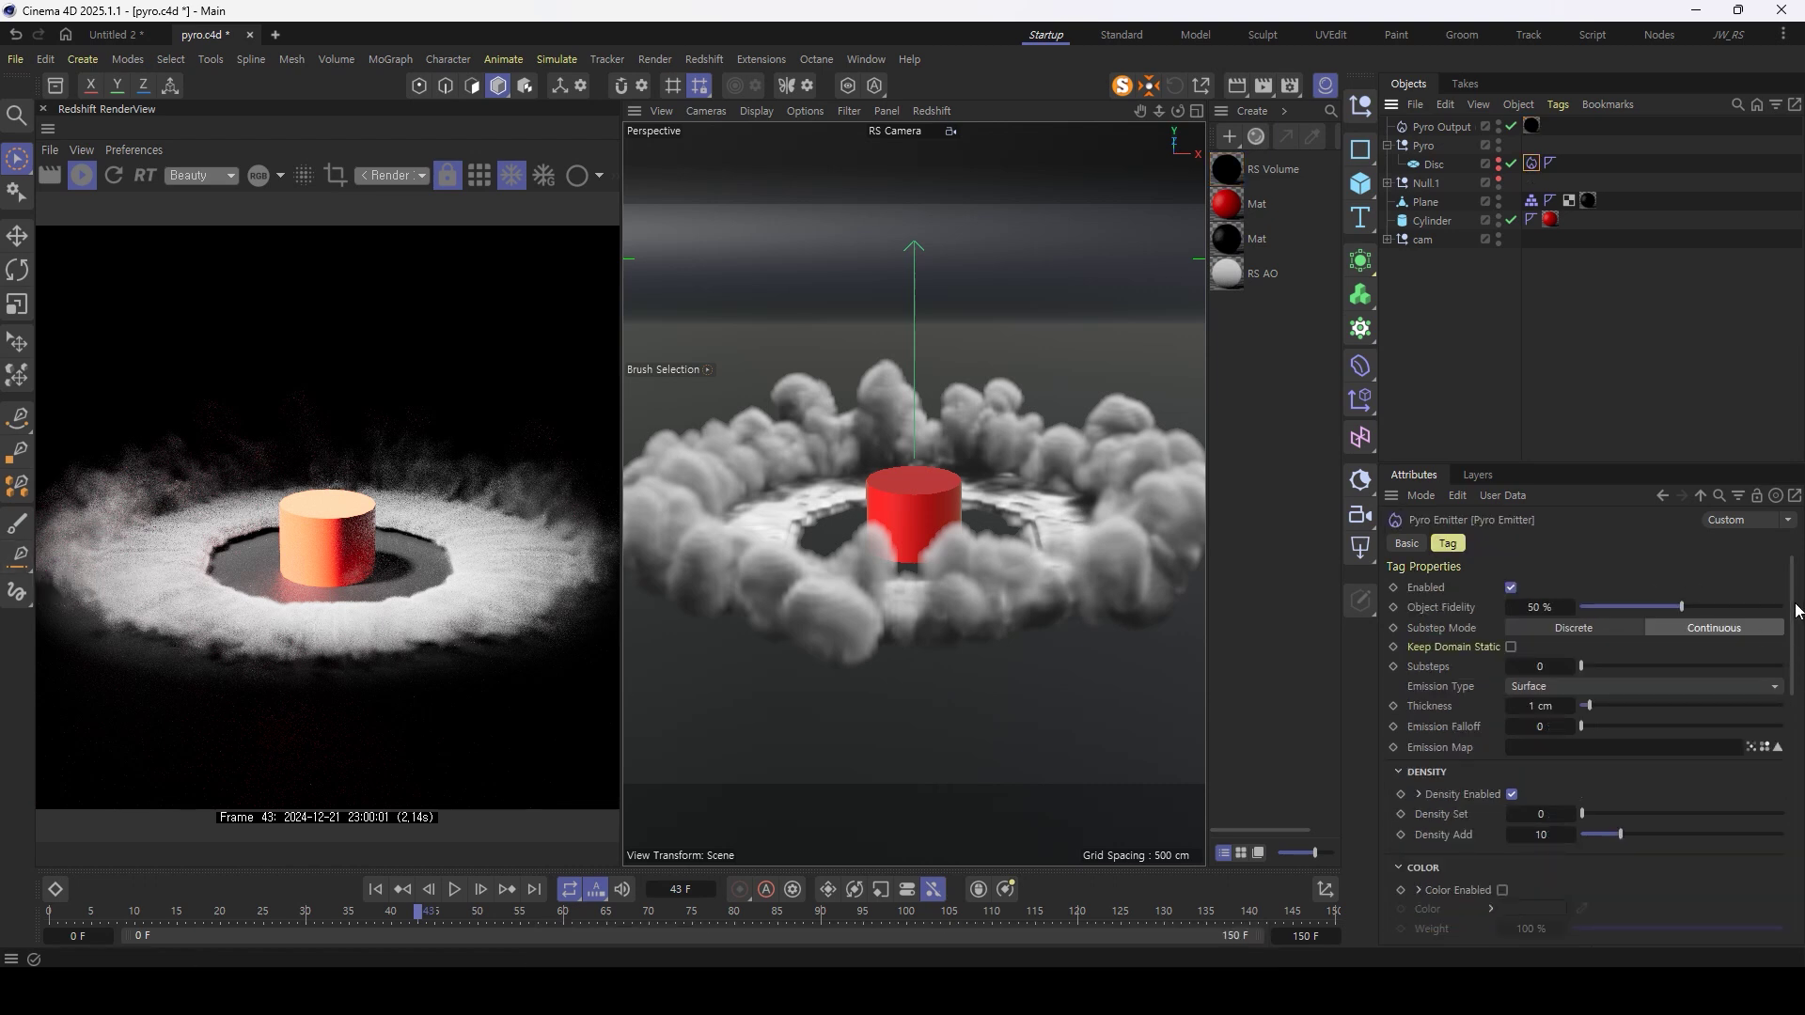
pyautogui.scroll(-3, 1797, 609)
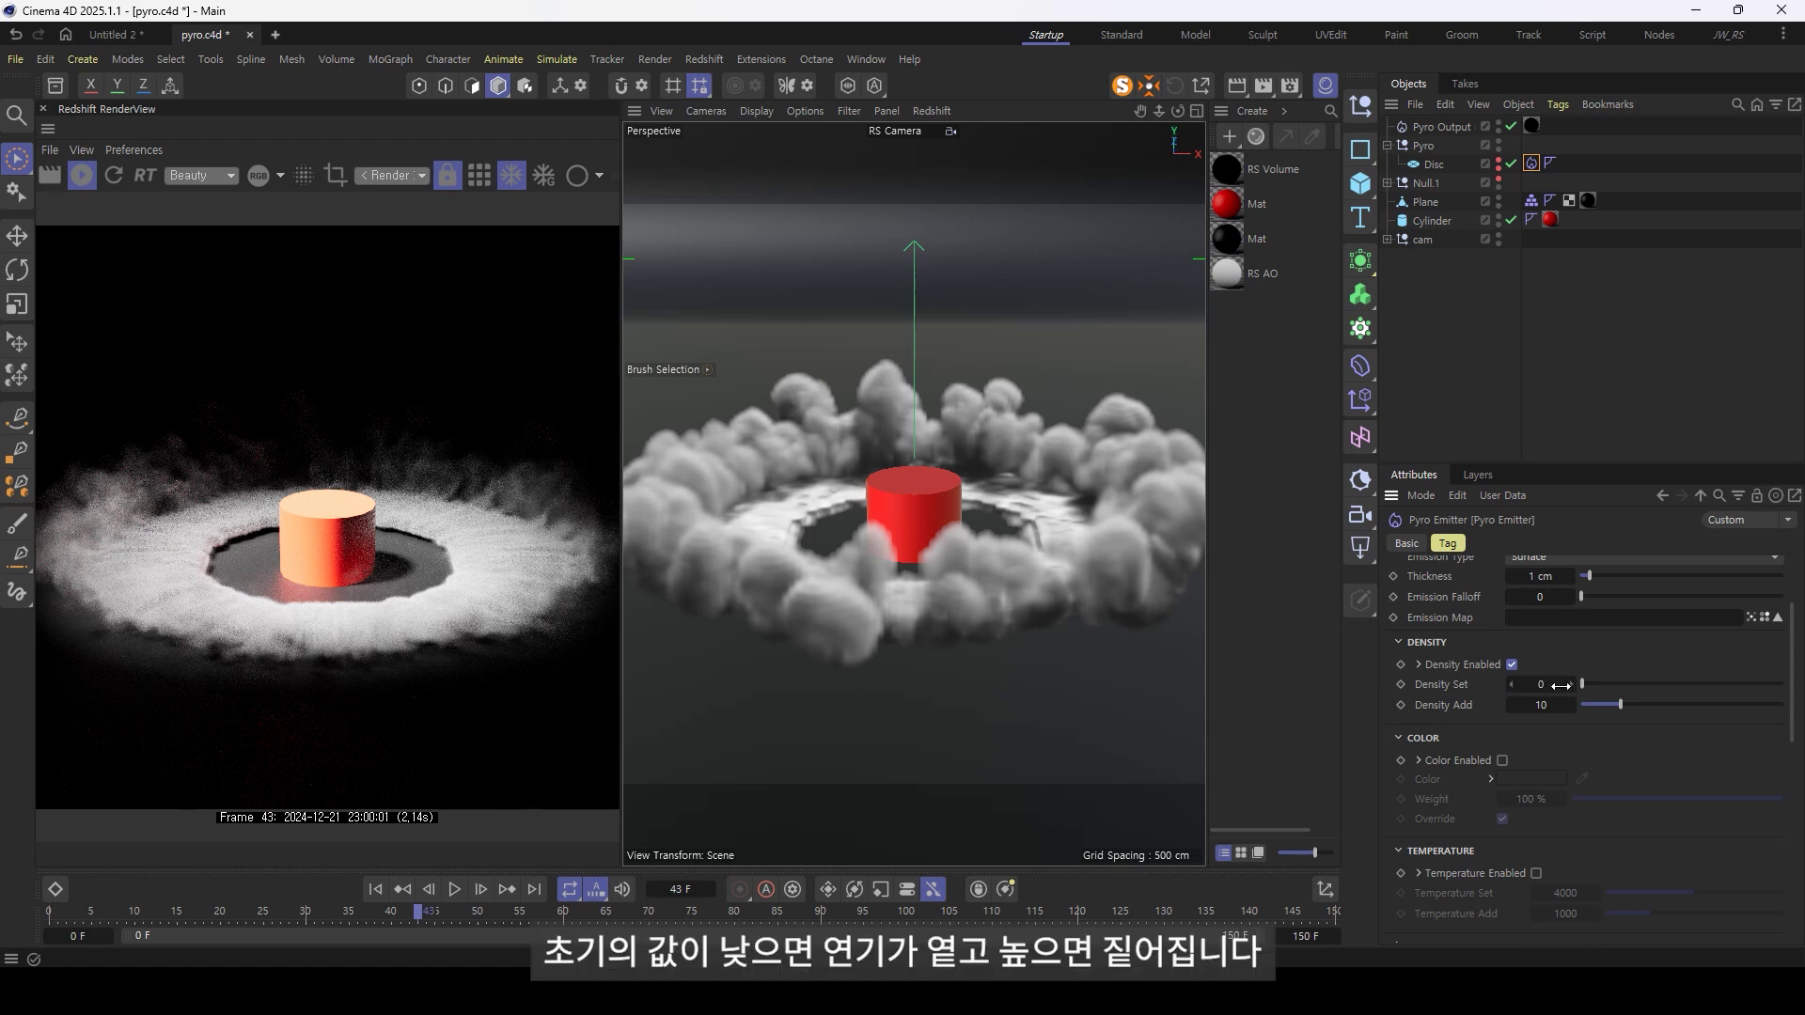
pyautogui.click(1542, 686)
pyautogui.write('.1')
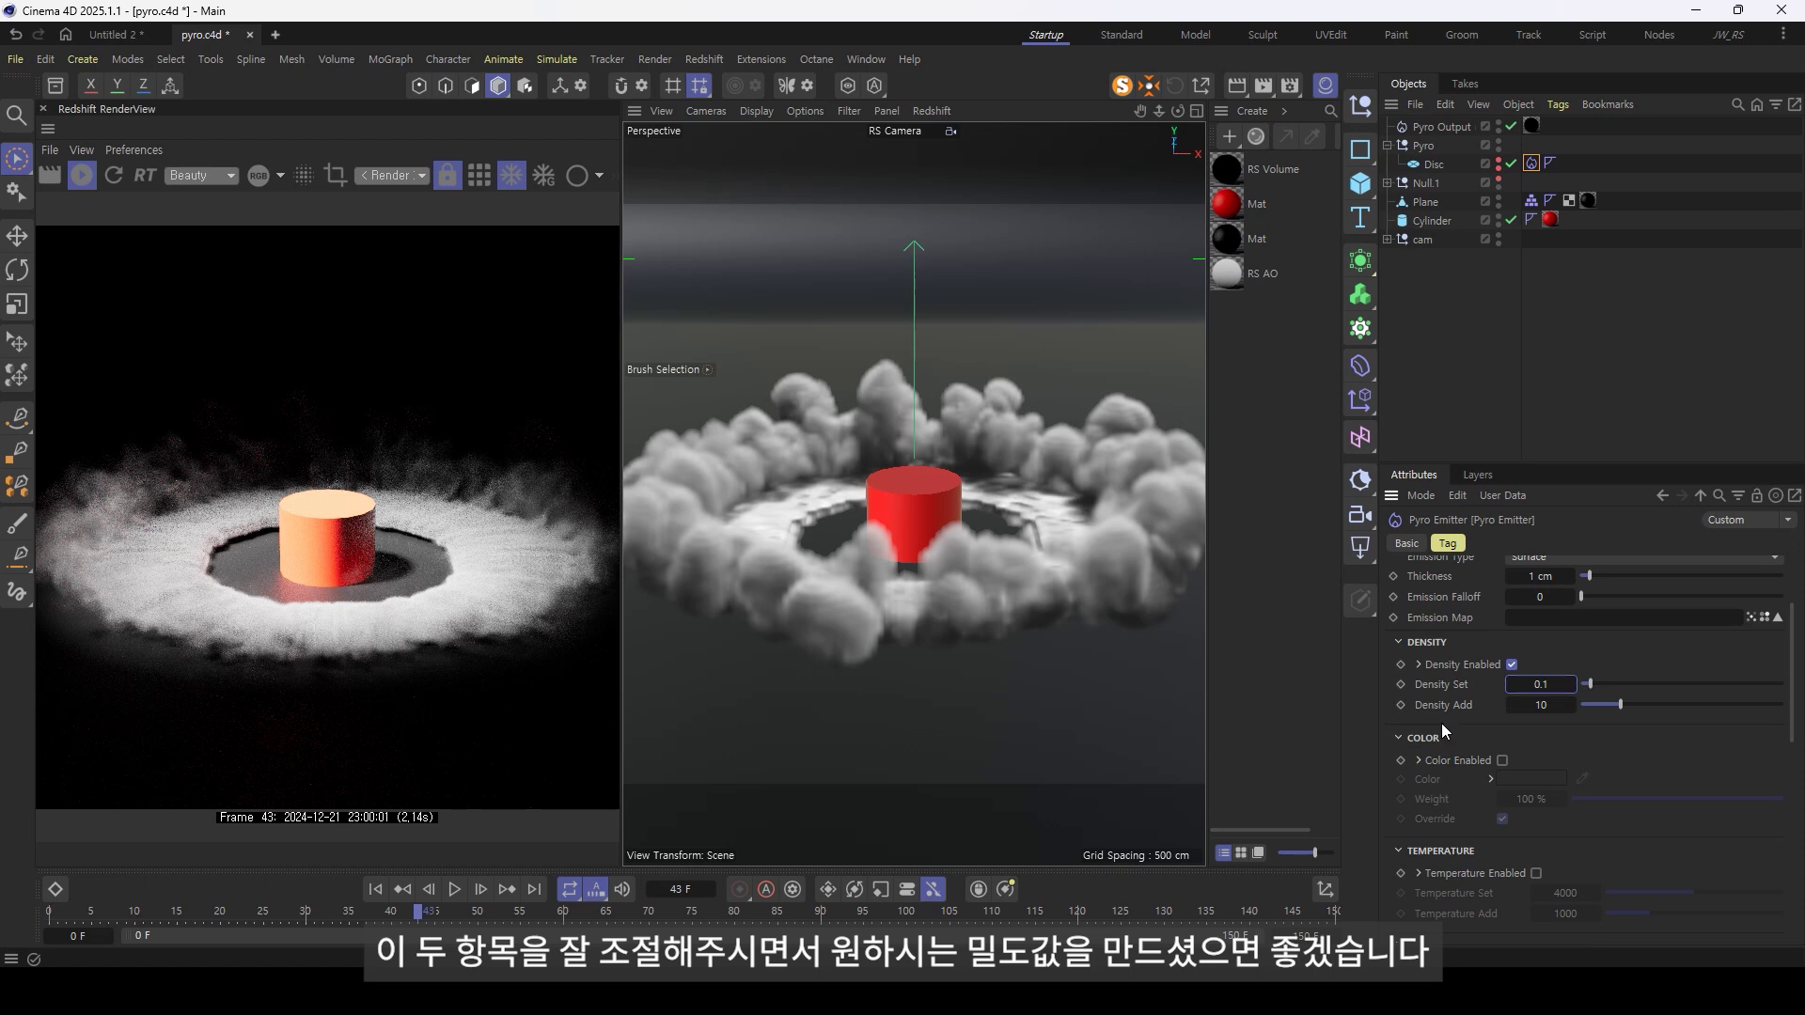
pyautogui.click(1542, 704)
pyautogui.write('1')
pyautogui.press('Return')
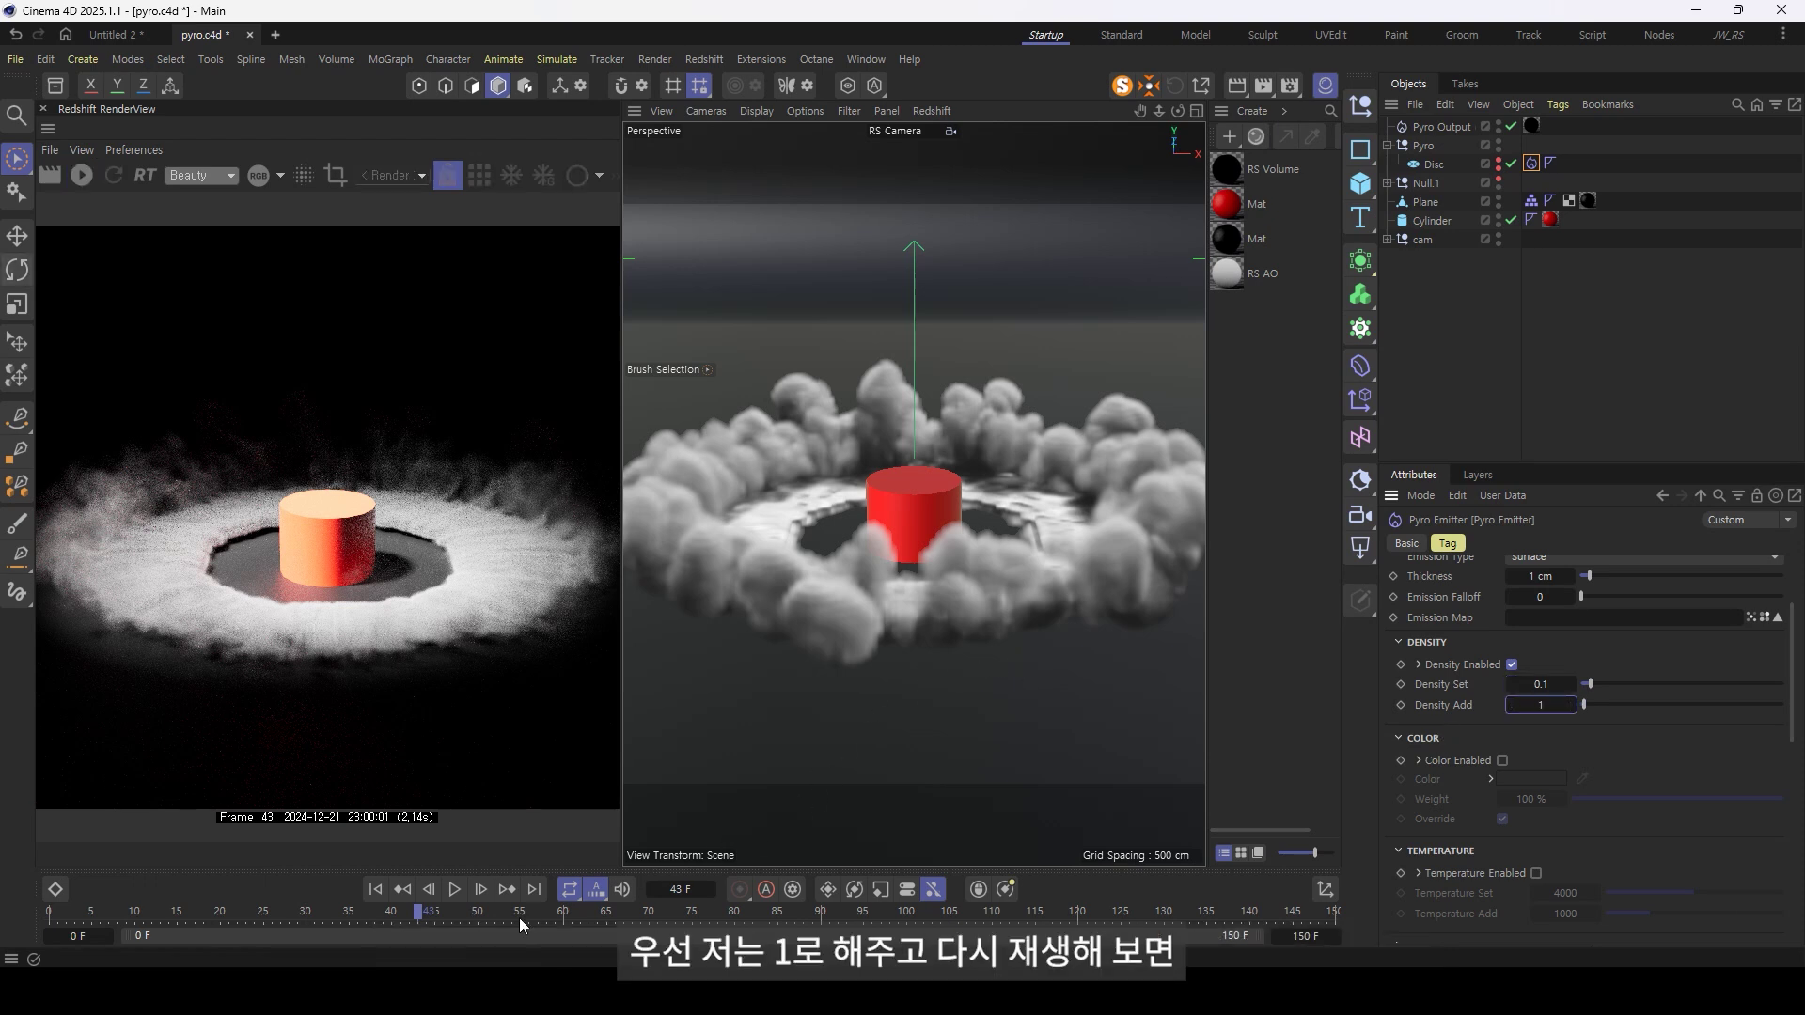
pyautogui.click(371, 893)
pyautogui.click(456, 891)
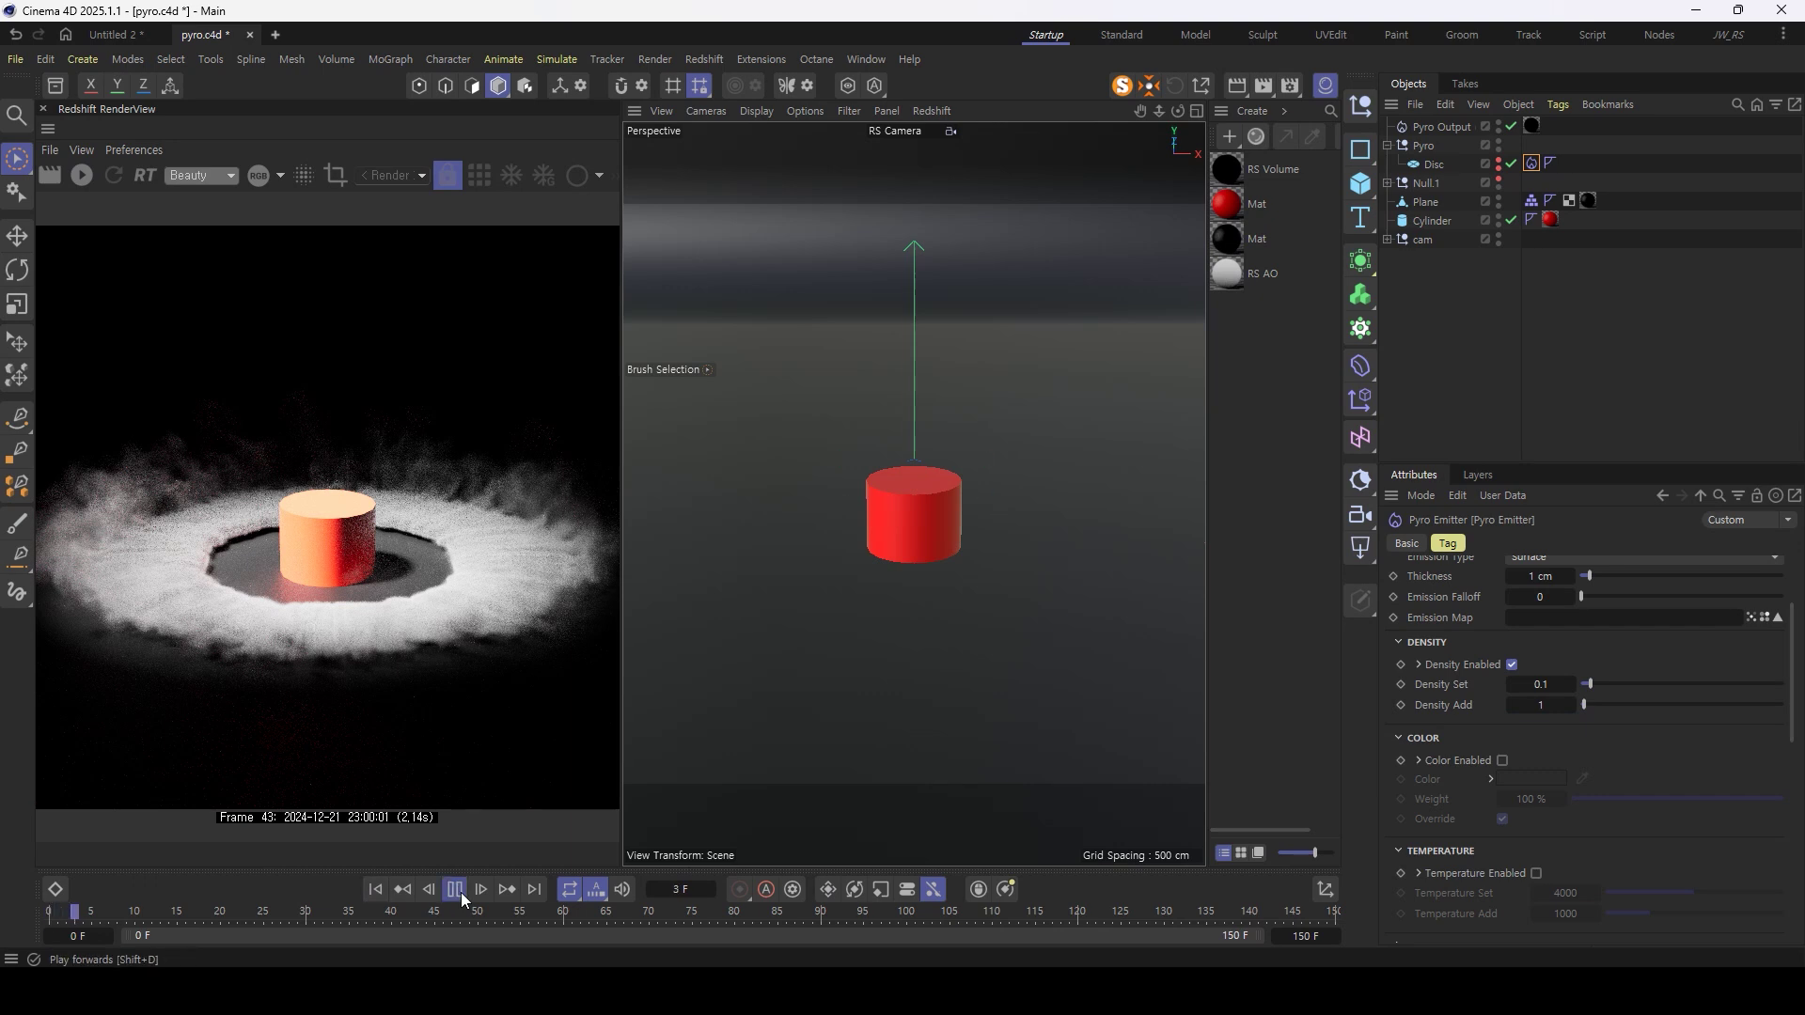
# - Stop playback at frame 39, restart the Redshift live render and select the Disc emitter
pyautogui.click(456, 890)
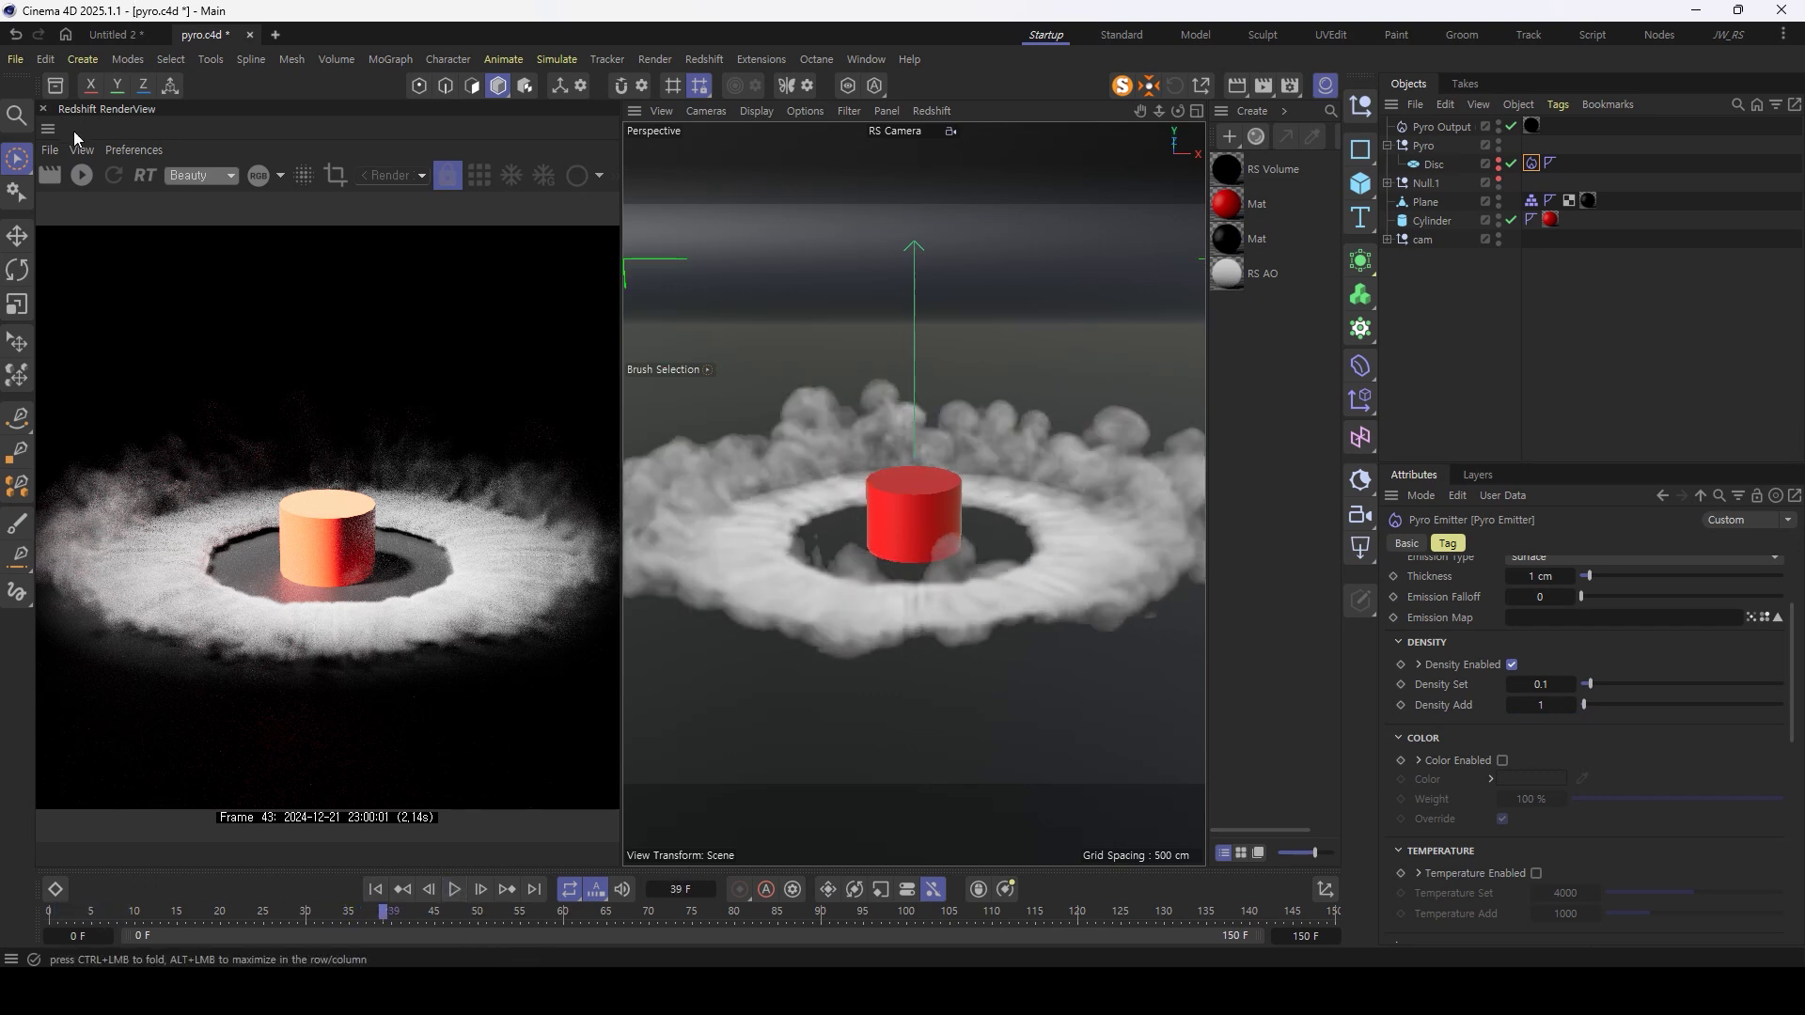
pyautogui.click(82, 176)
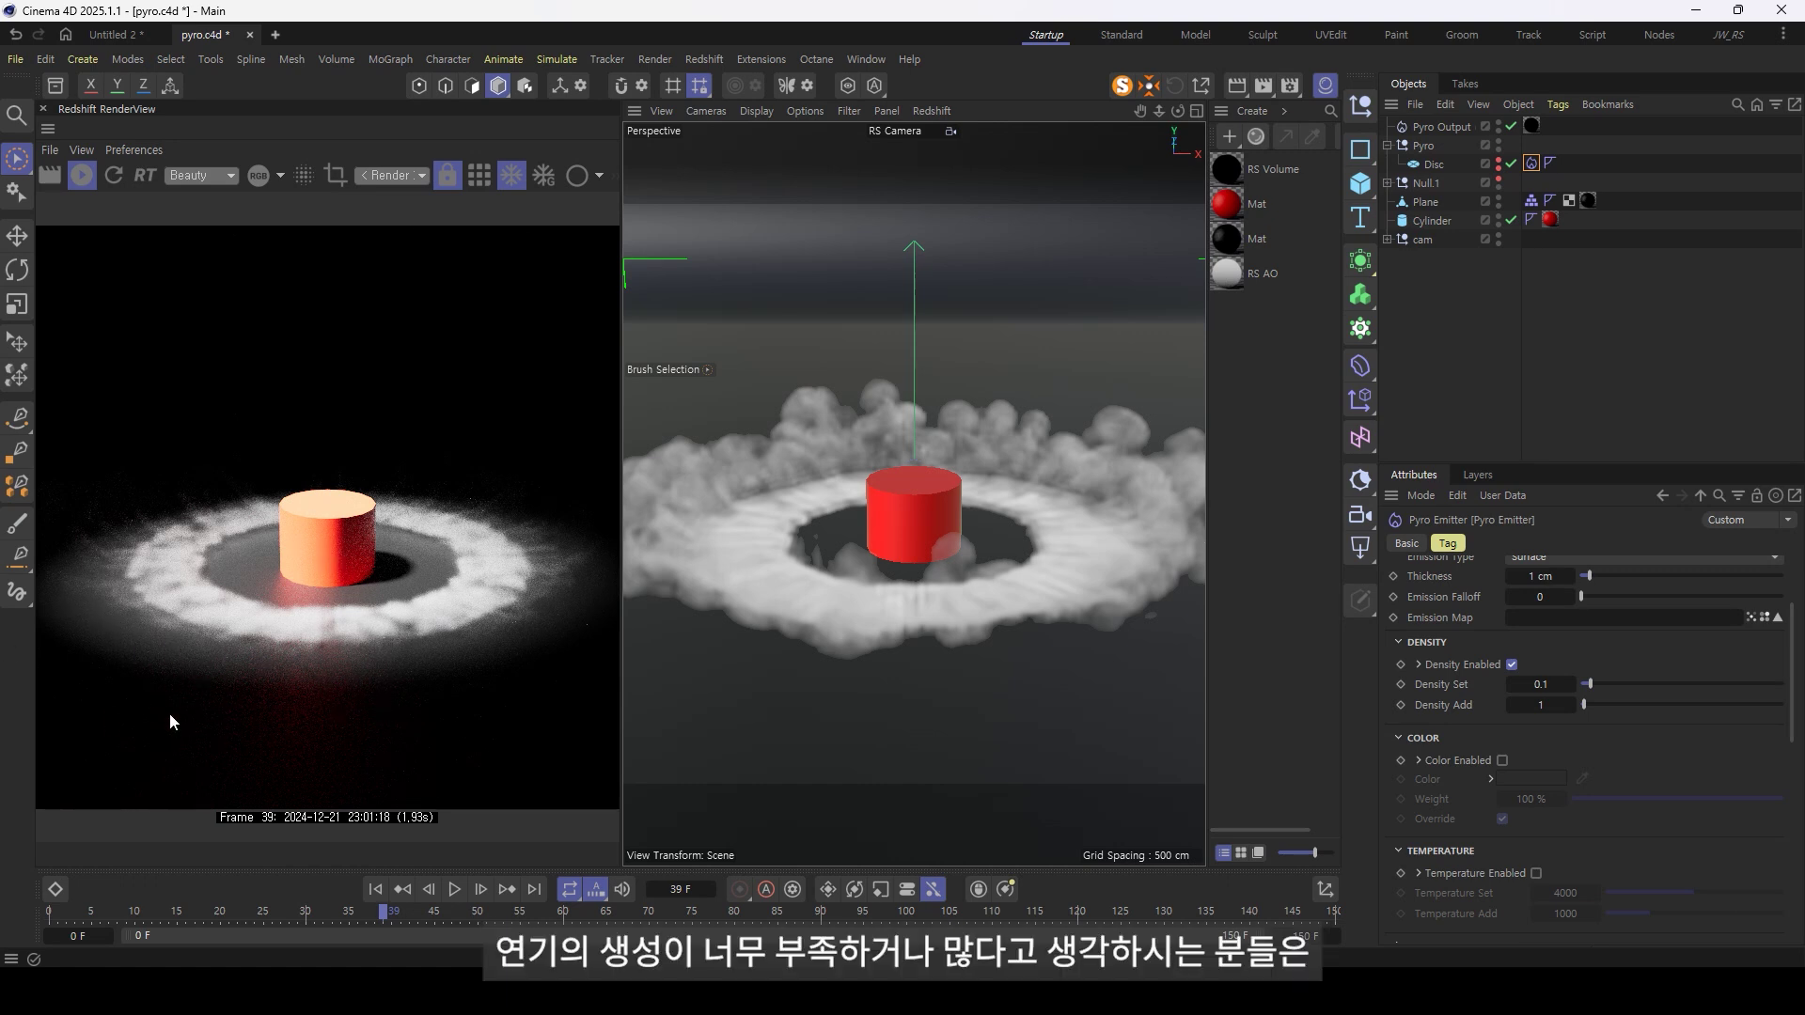
pyautogui.click(1434, 165)
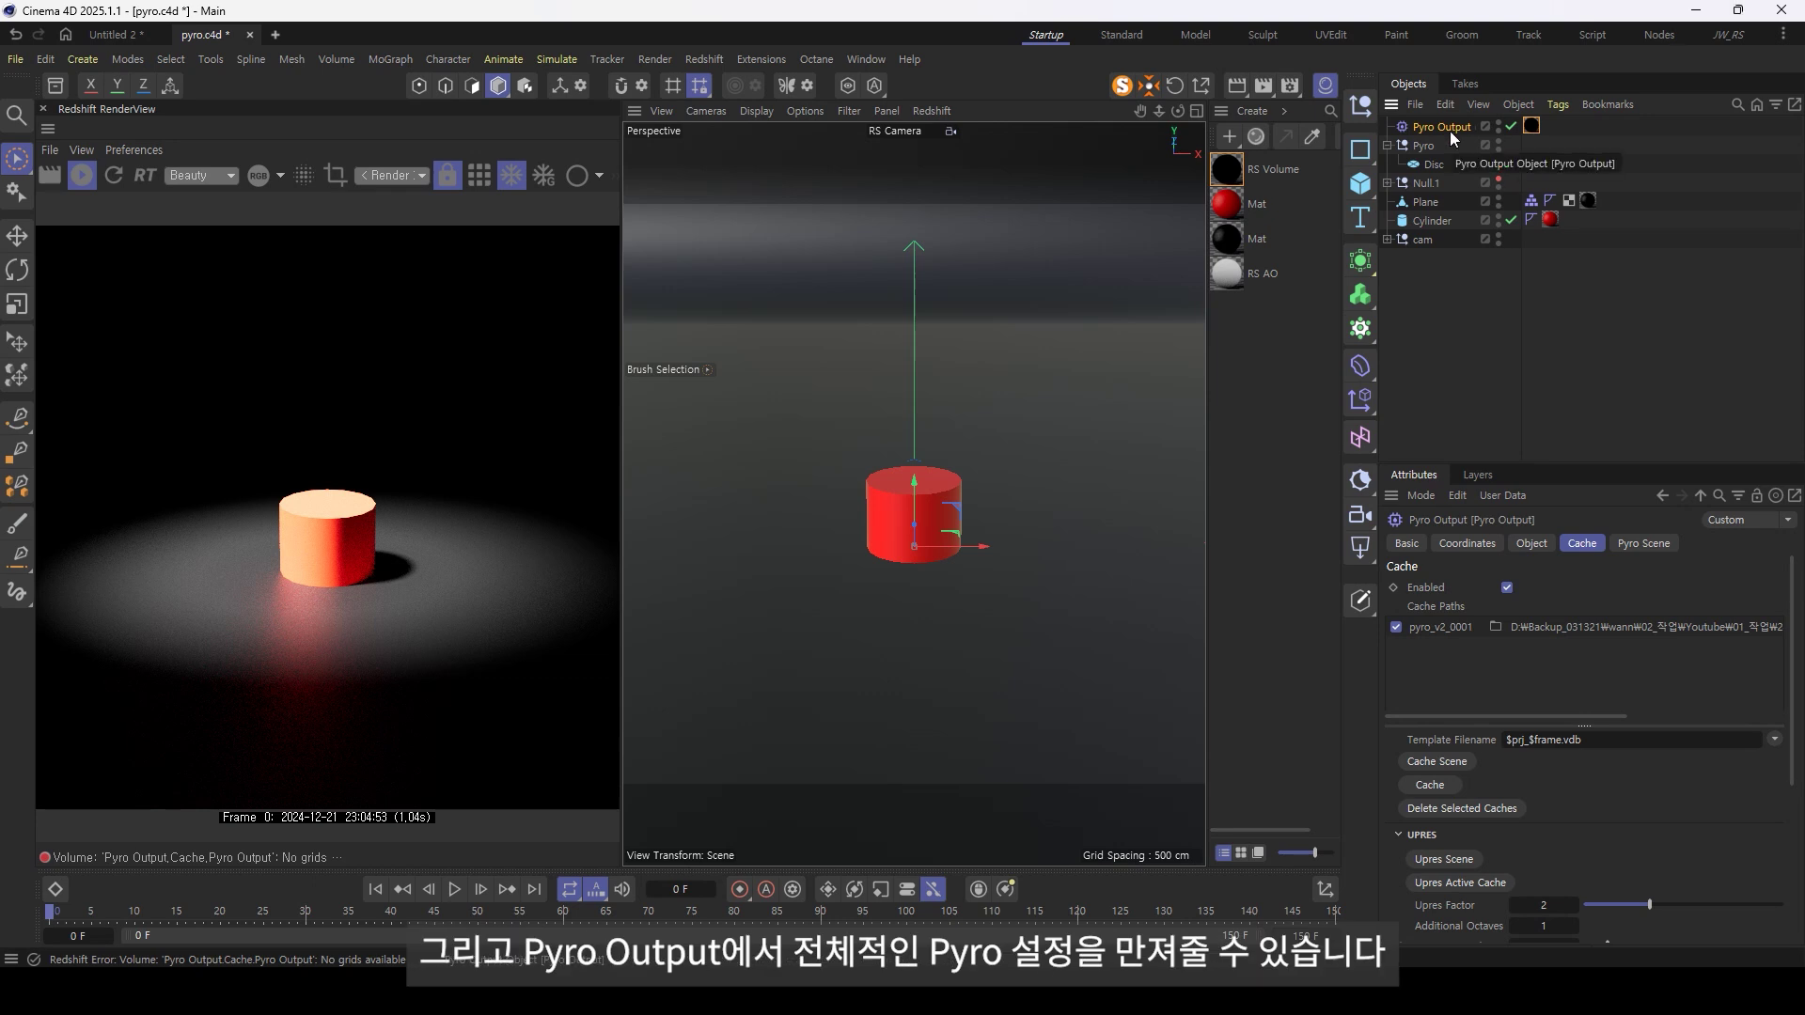
# - Review Density dissipation in Pyro Output's Pyro Scene settings, then select the ground plane
pyautogui.click(1646, 545)
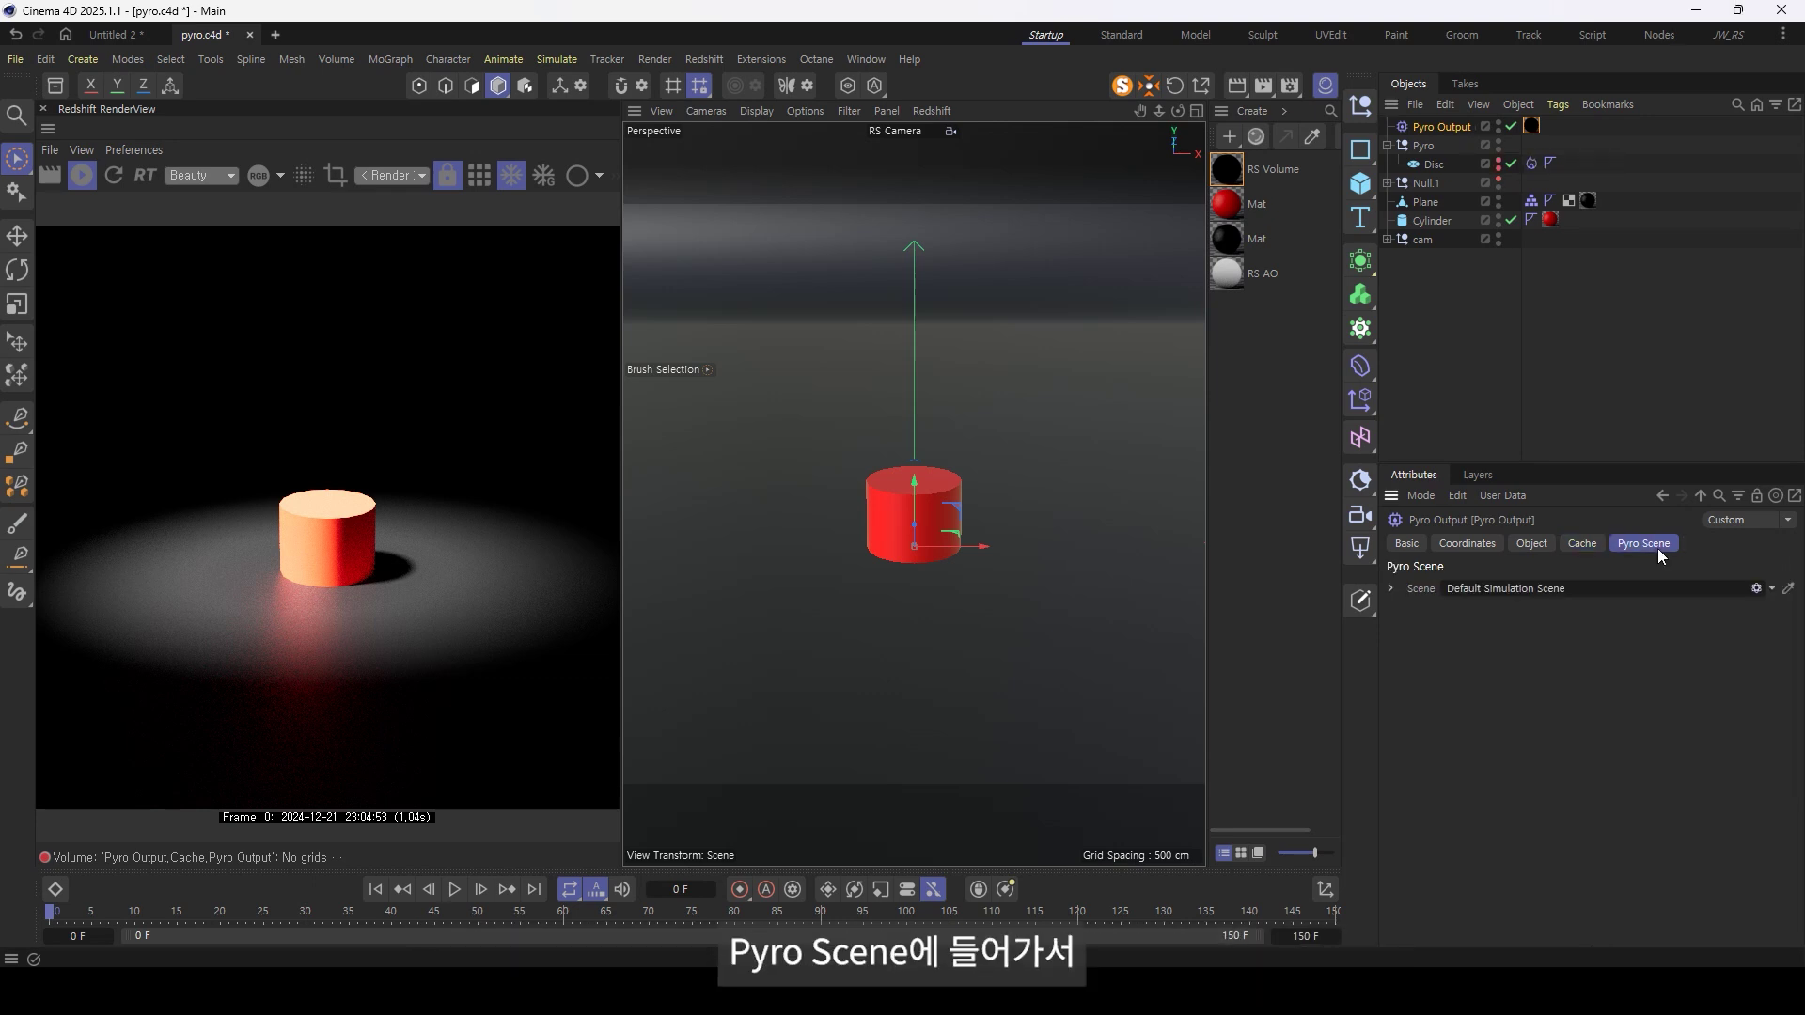
pyautogui.click(1392, 587)
pyautogui.click(1590, 610)
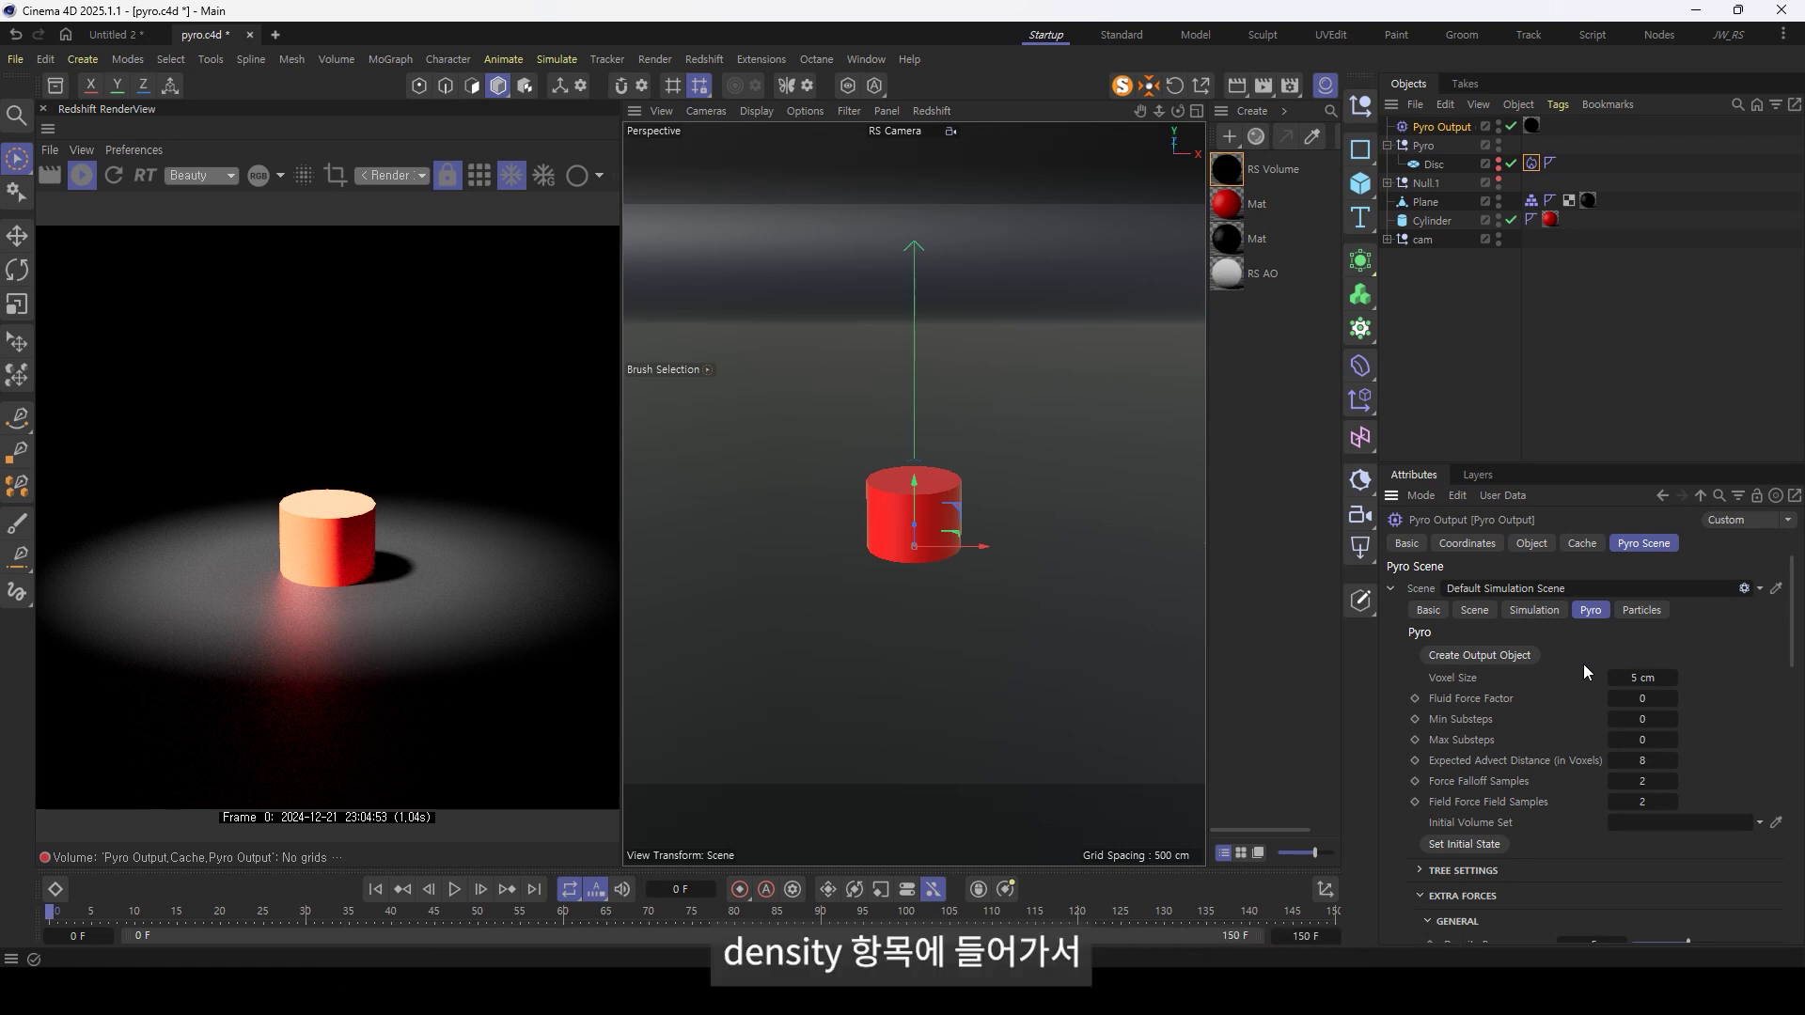
pyautogui.moveTo(1791, 661); pyautogui.dragTo(1792, 783)
pyautogui.scroll(-3, 1473, 818)
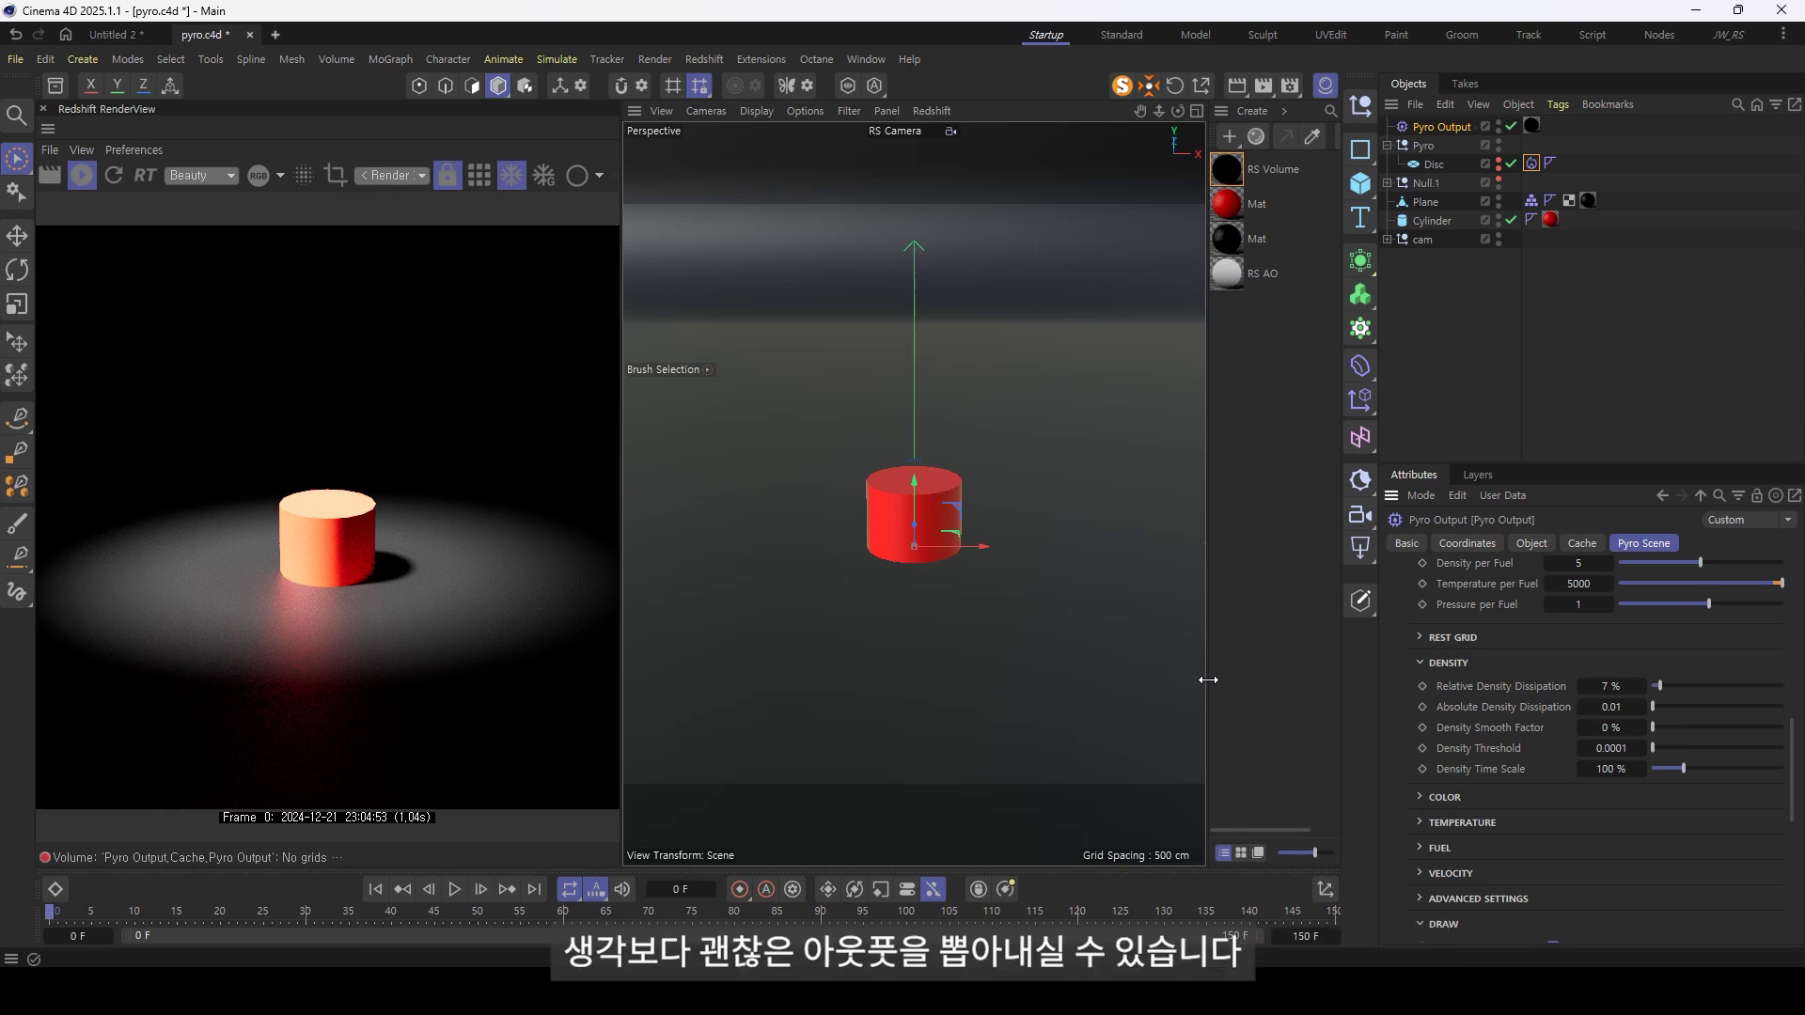
pyautogui.keyDown('alt'); pyautogui.moveTo(978, 556); pyautogui.dragTo(1067, 592); pyautogui.keyUp('alt')
pyautogui.click(1071, 592)
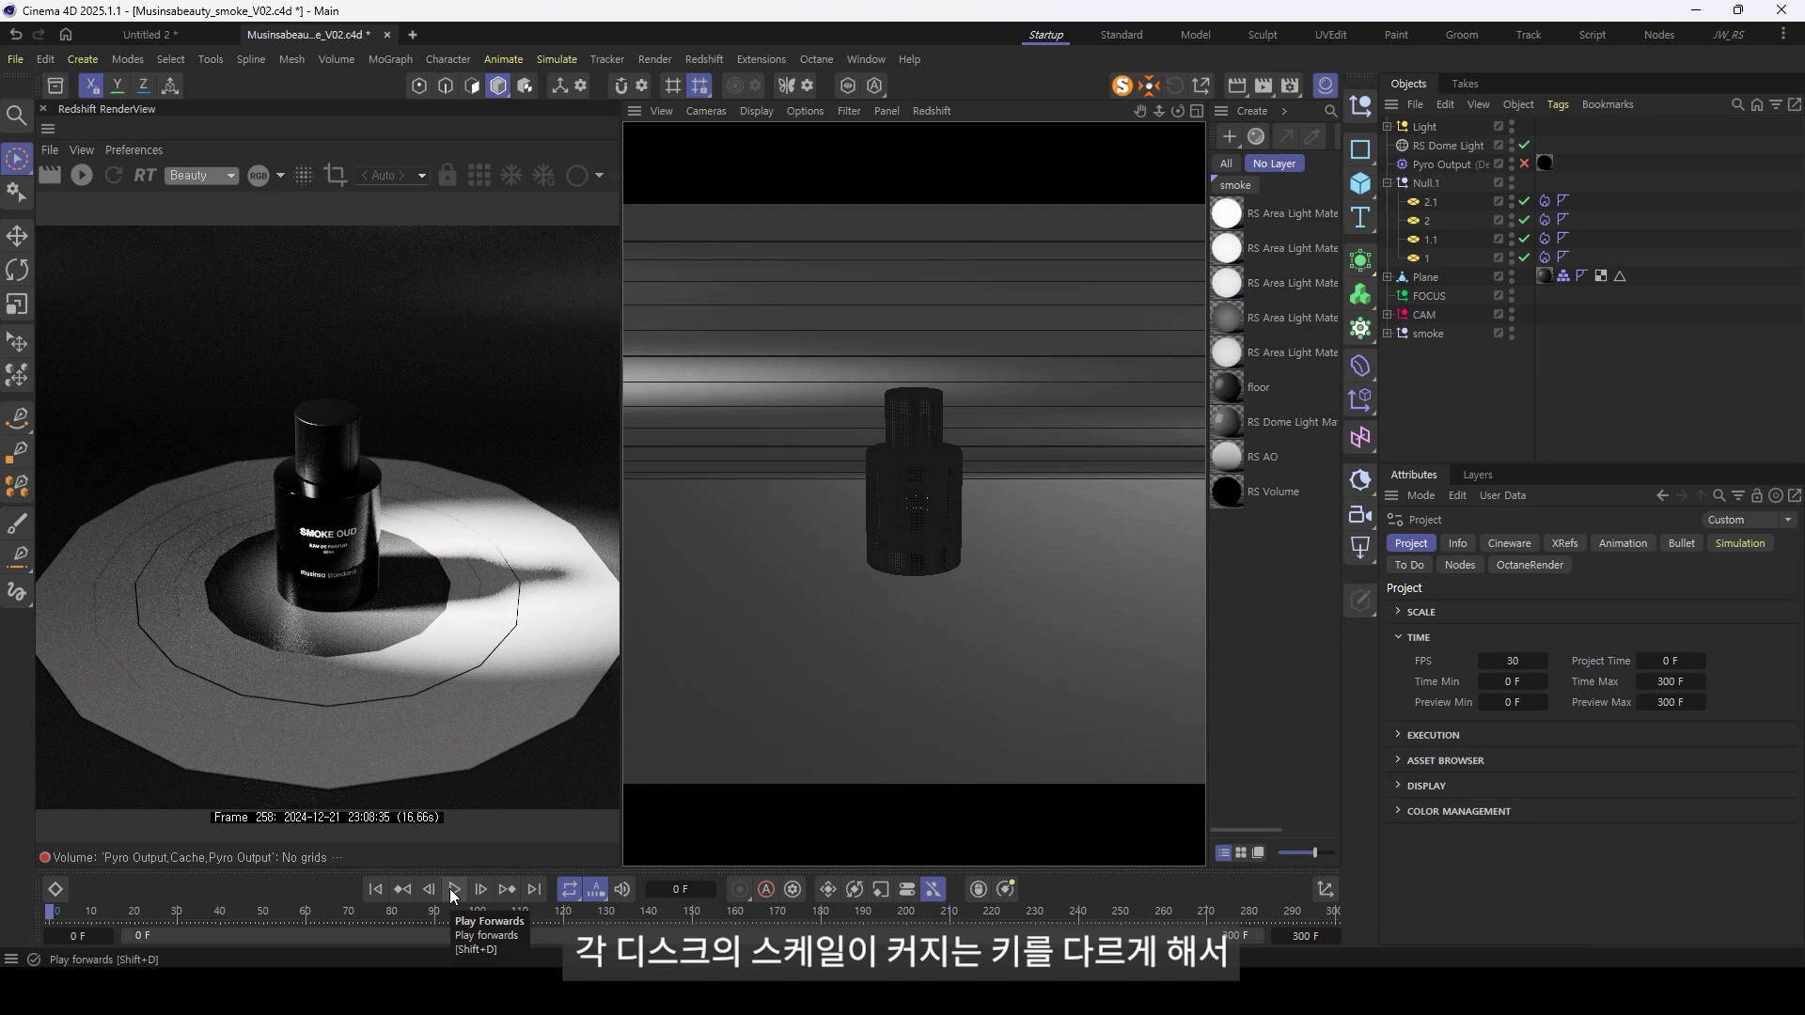
# - Play the four-disc animation, stop at frame 267, and compare the discs' emitter noise seeds
pyautogui.click(452, 889)
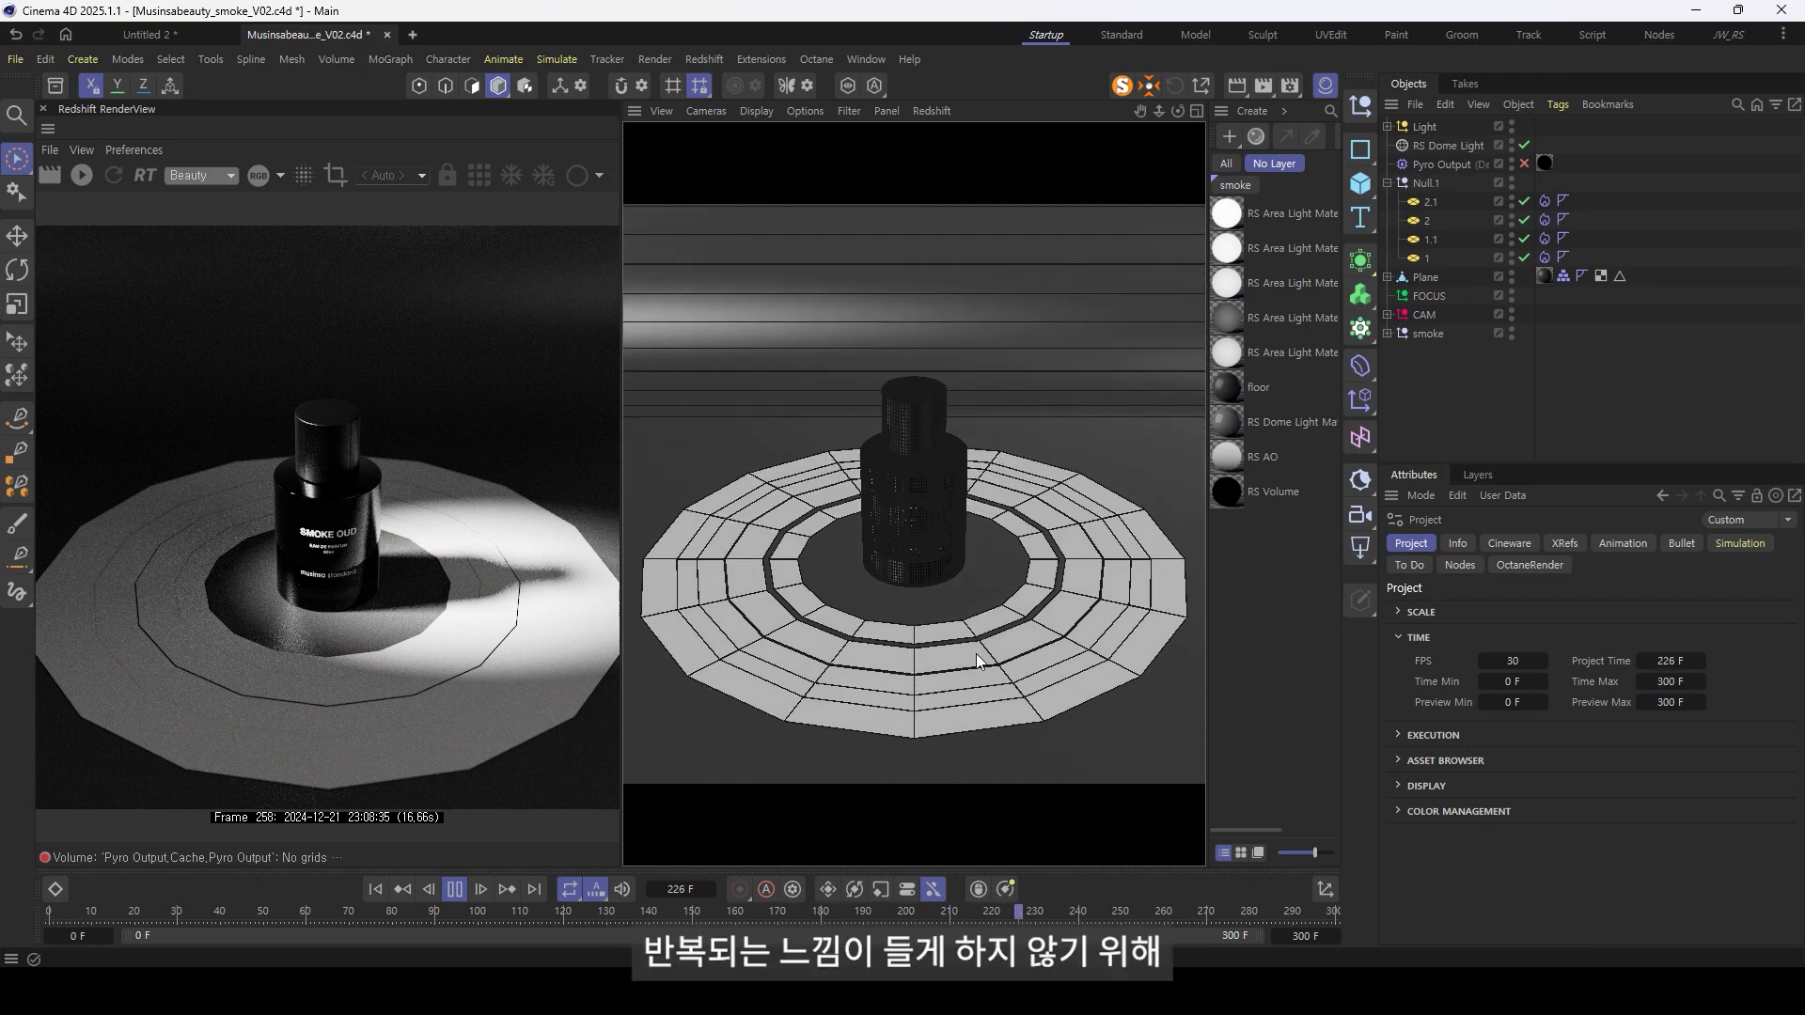
pyautogui.click(454, 889)
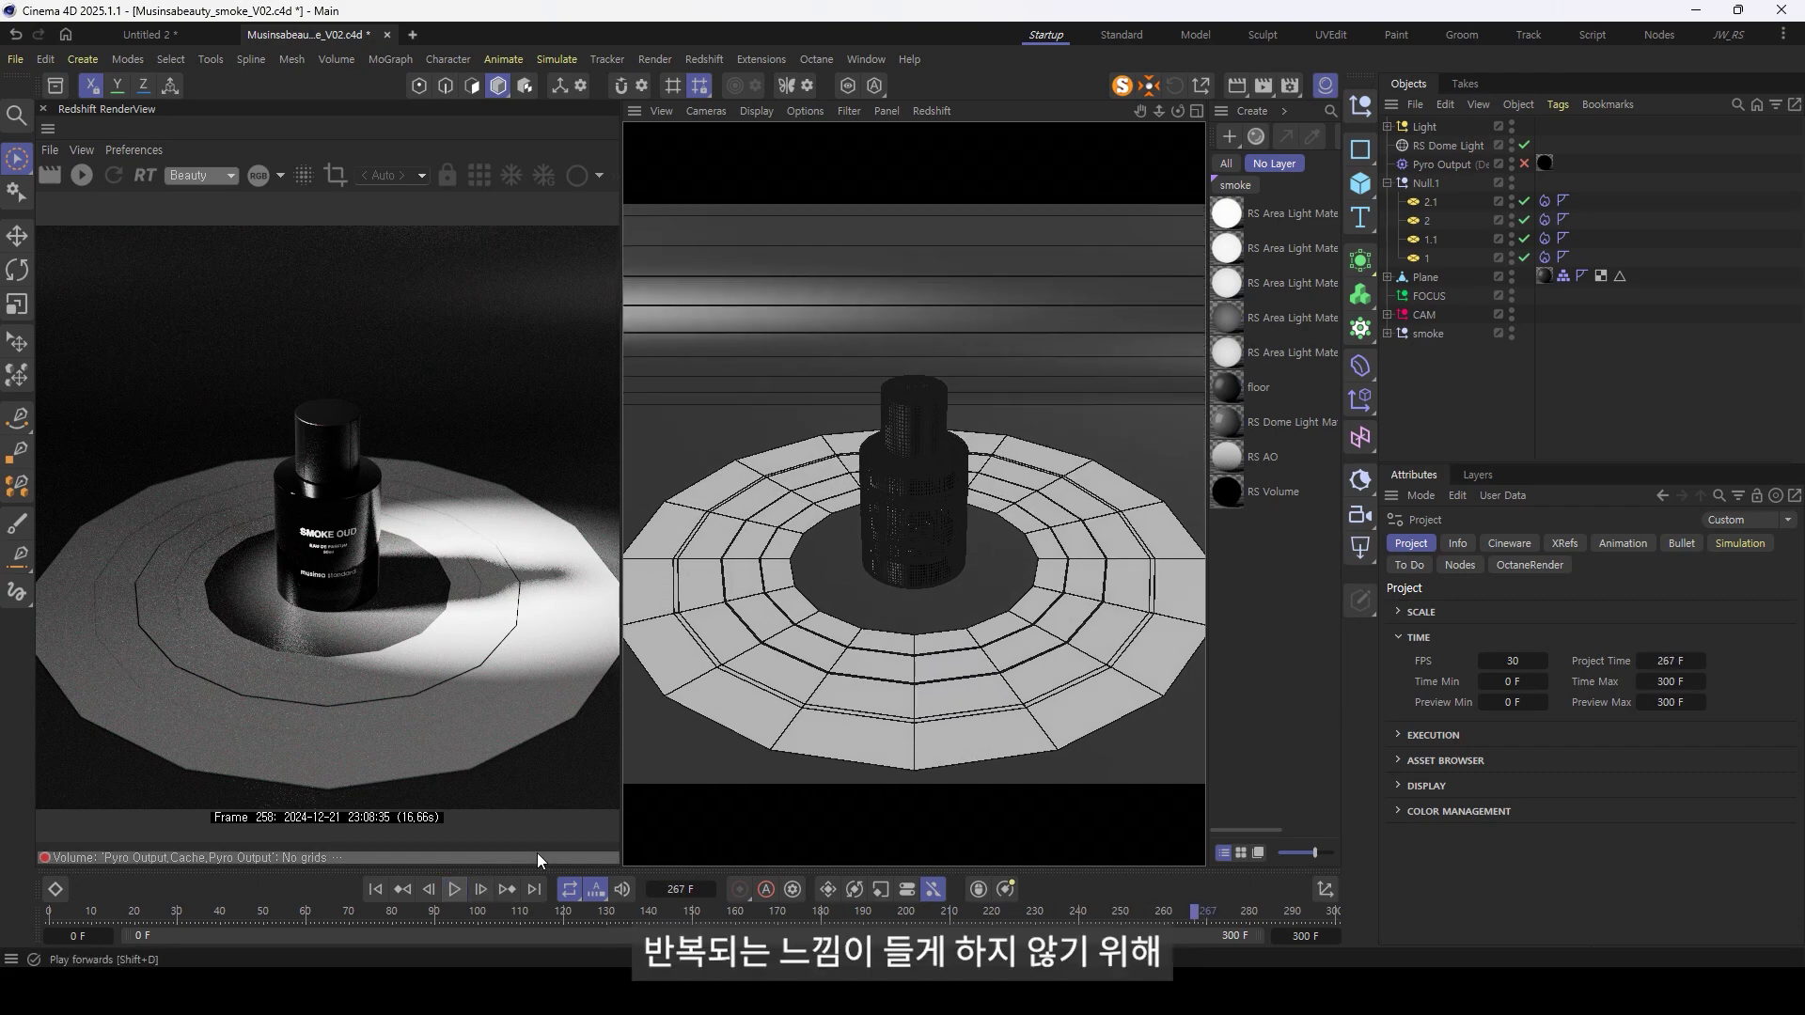
pyautogui.click(1544, 257)
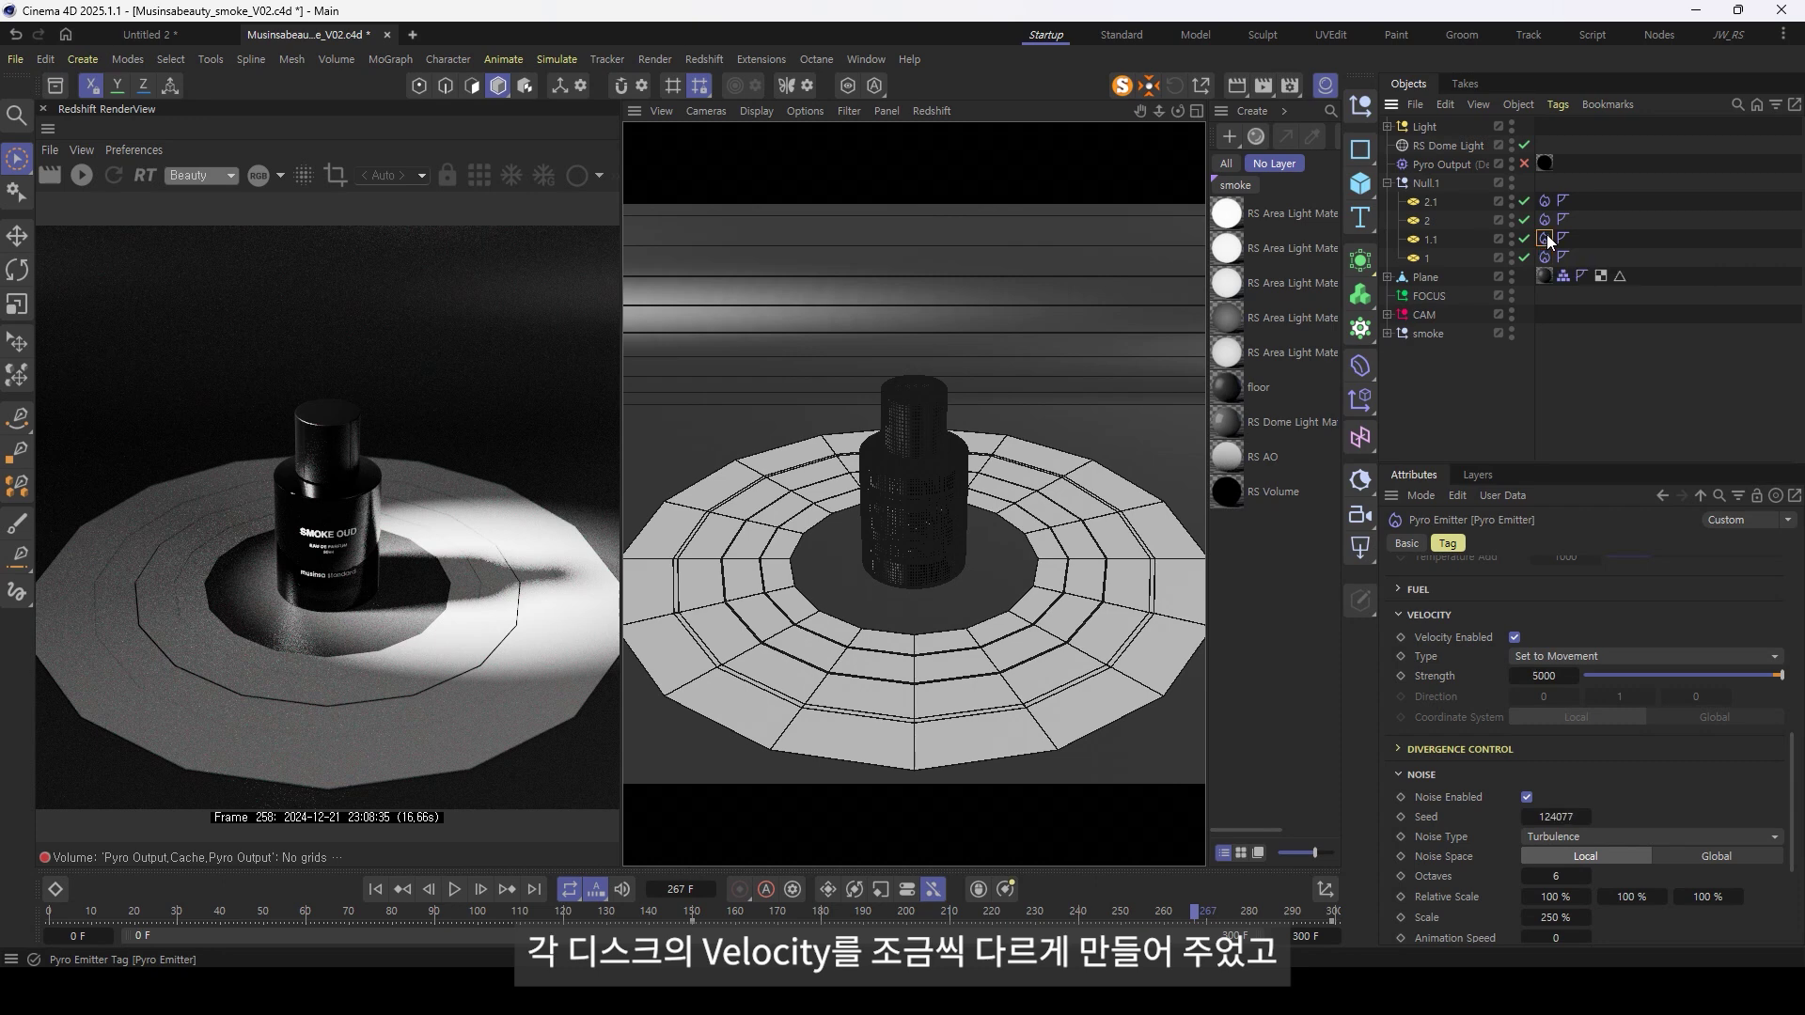
pyautogui.click(1544, 201)
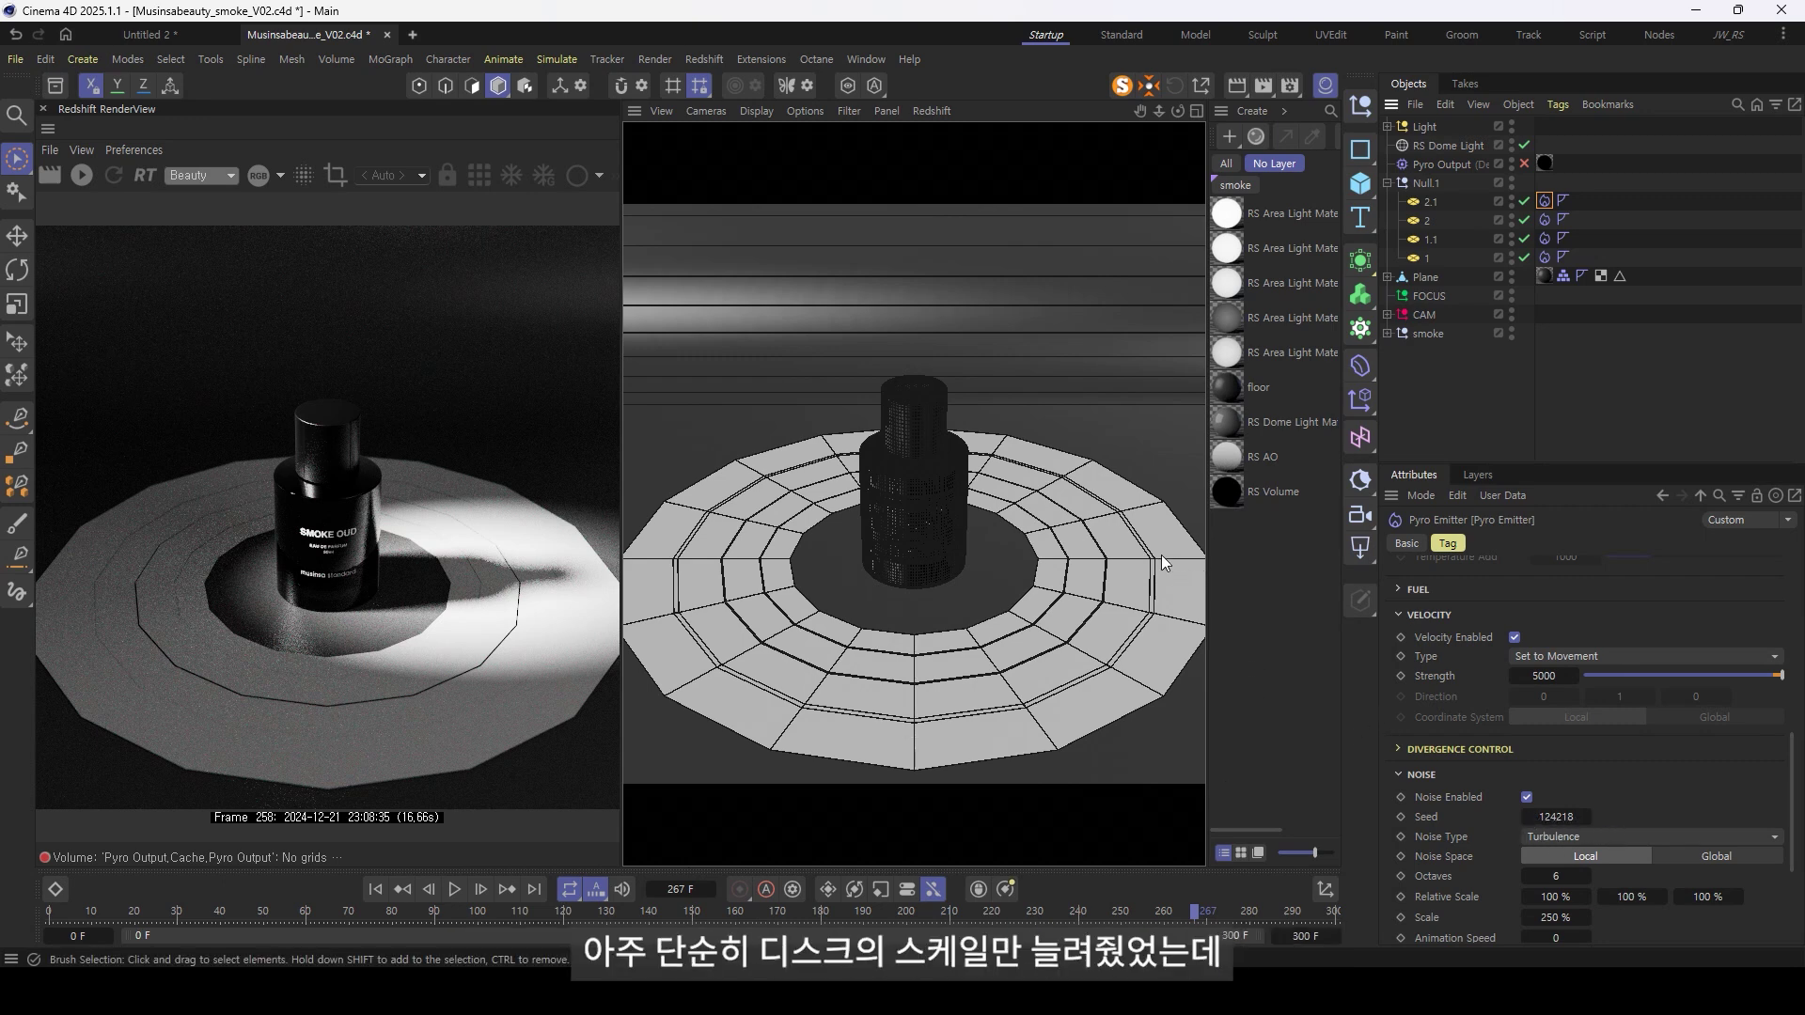
# - Inspect disc 1's scale of 3.1599 and Inner Radius of 47.1945 cm
pyautogui.click(1426, 258)
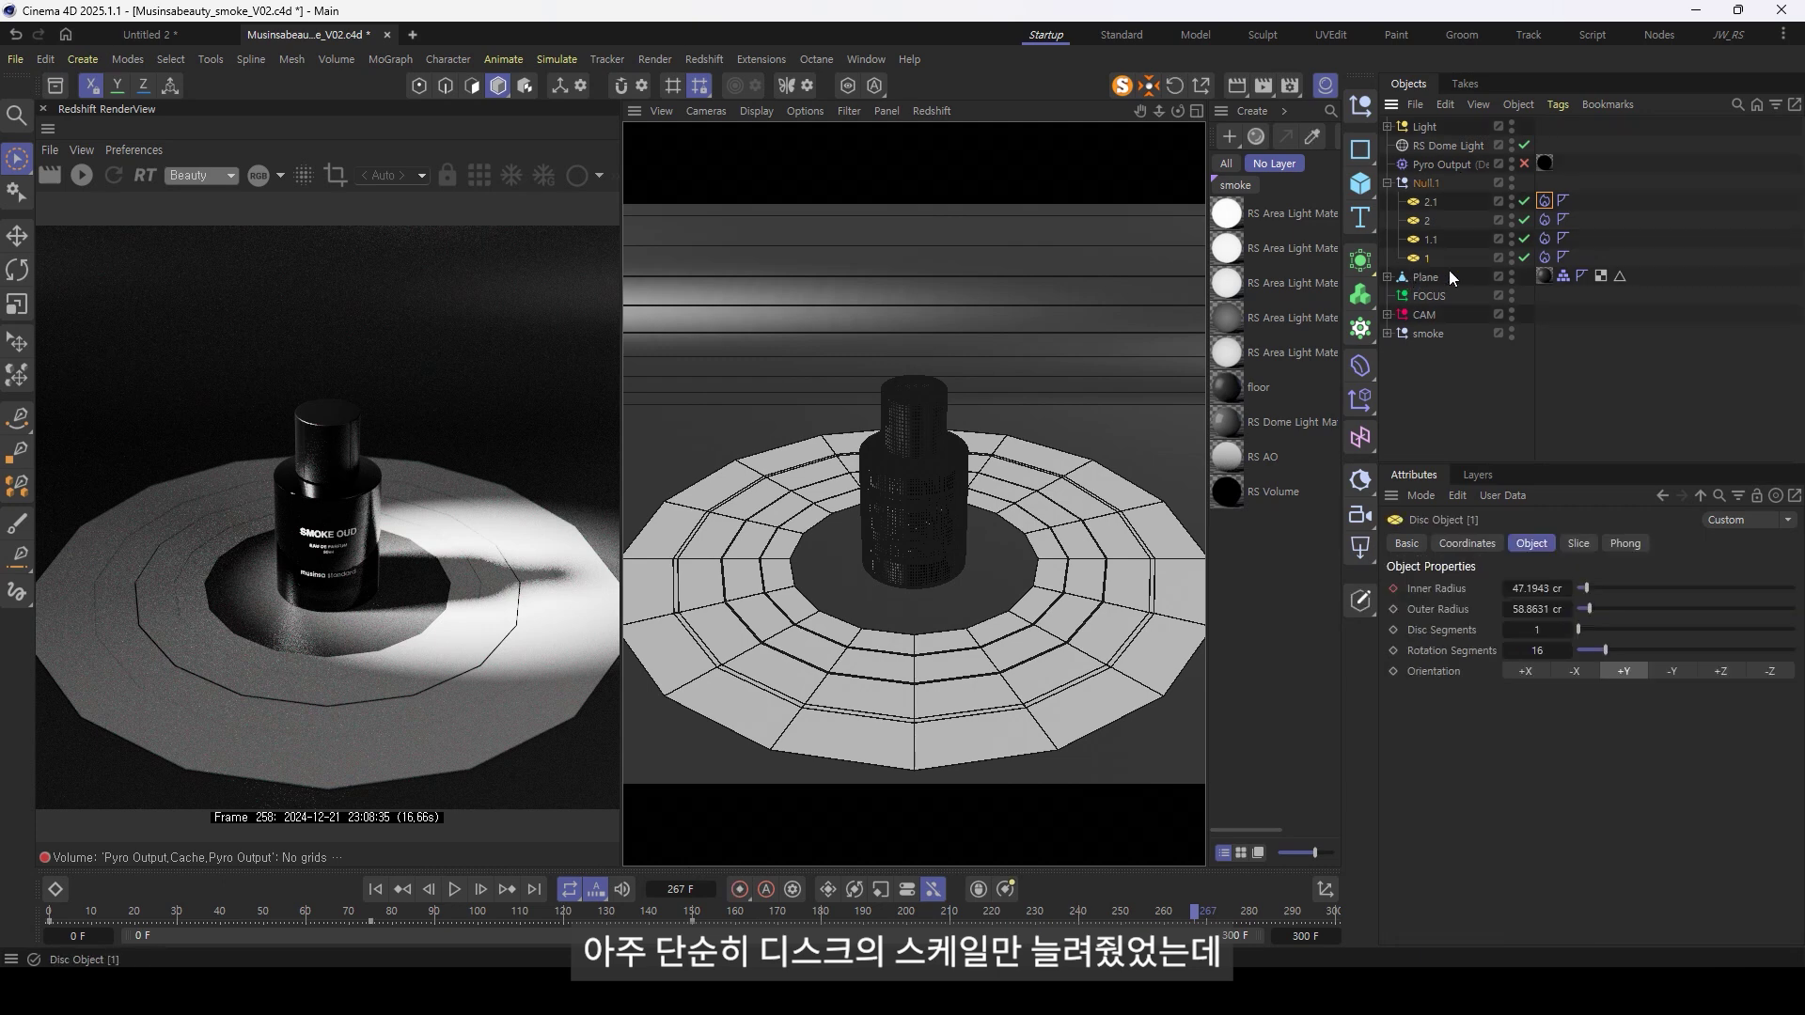
pyautogui.click(1466, 543)
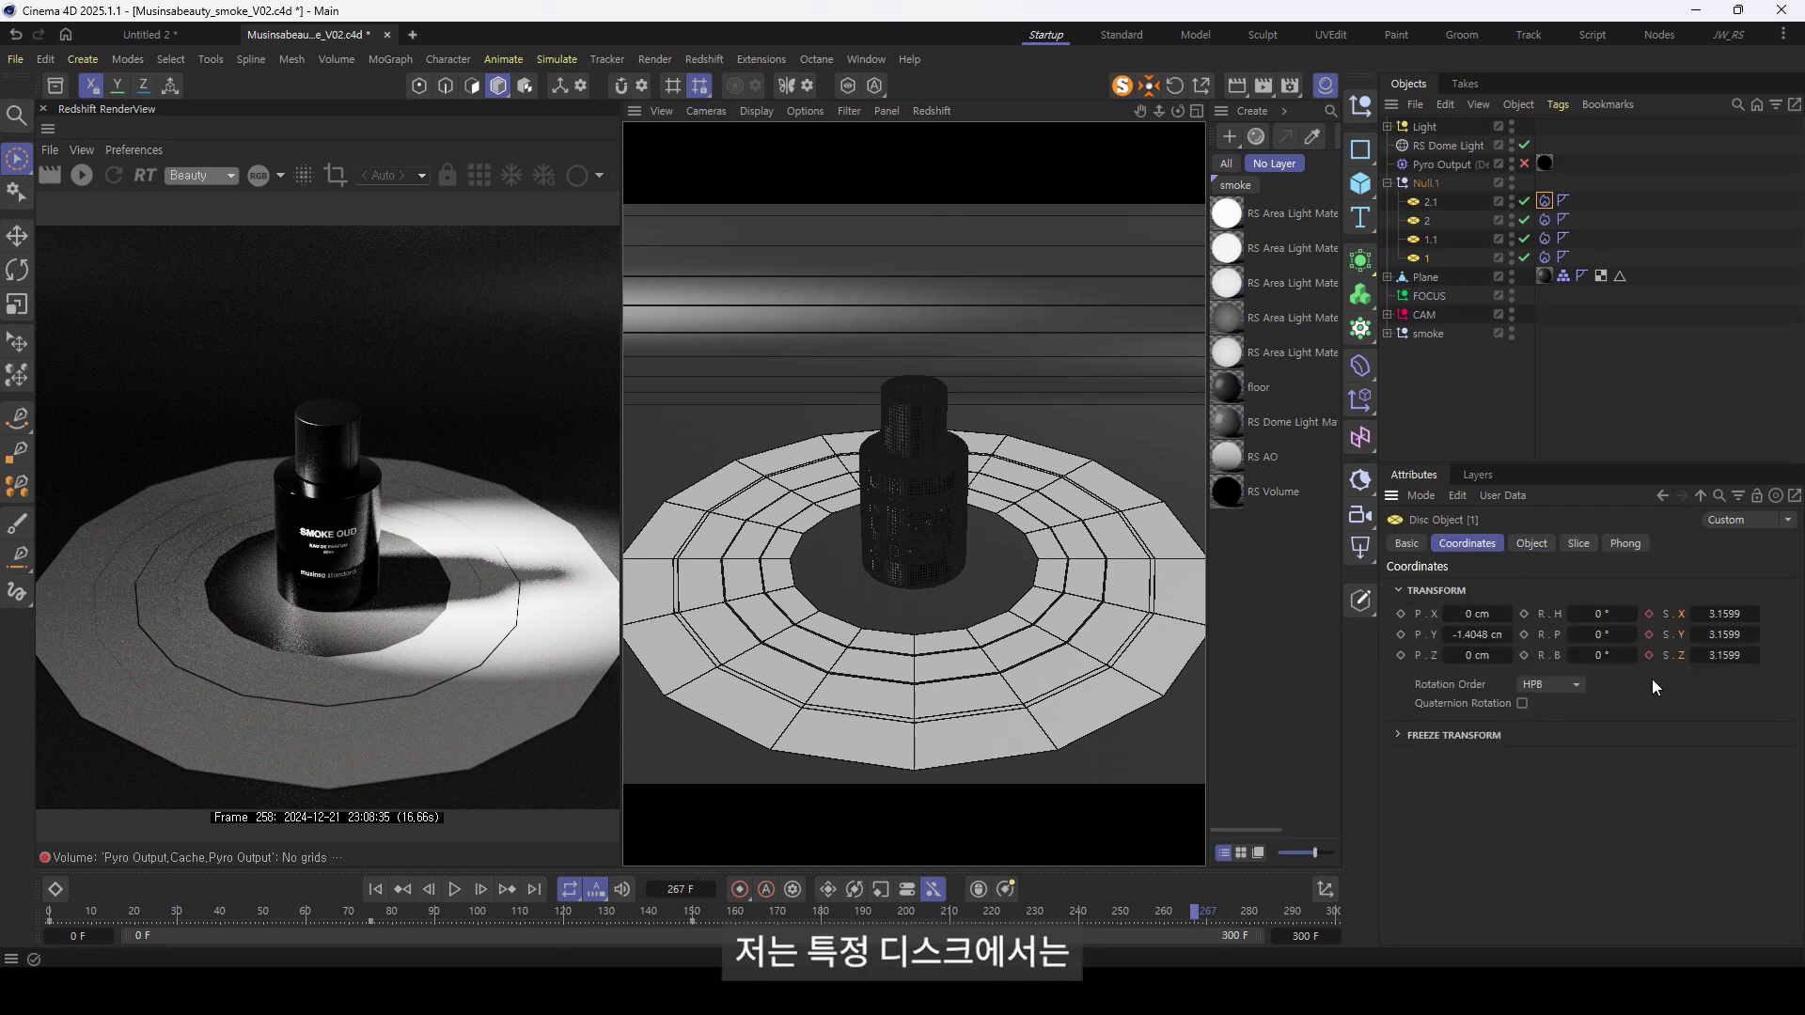
pyautogui.click(1536, 549)
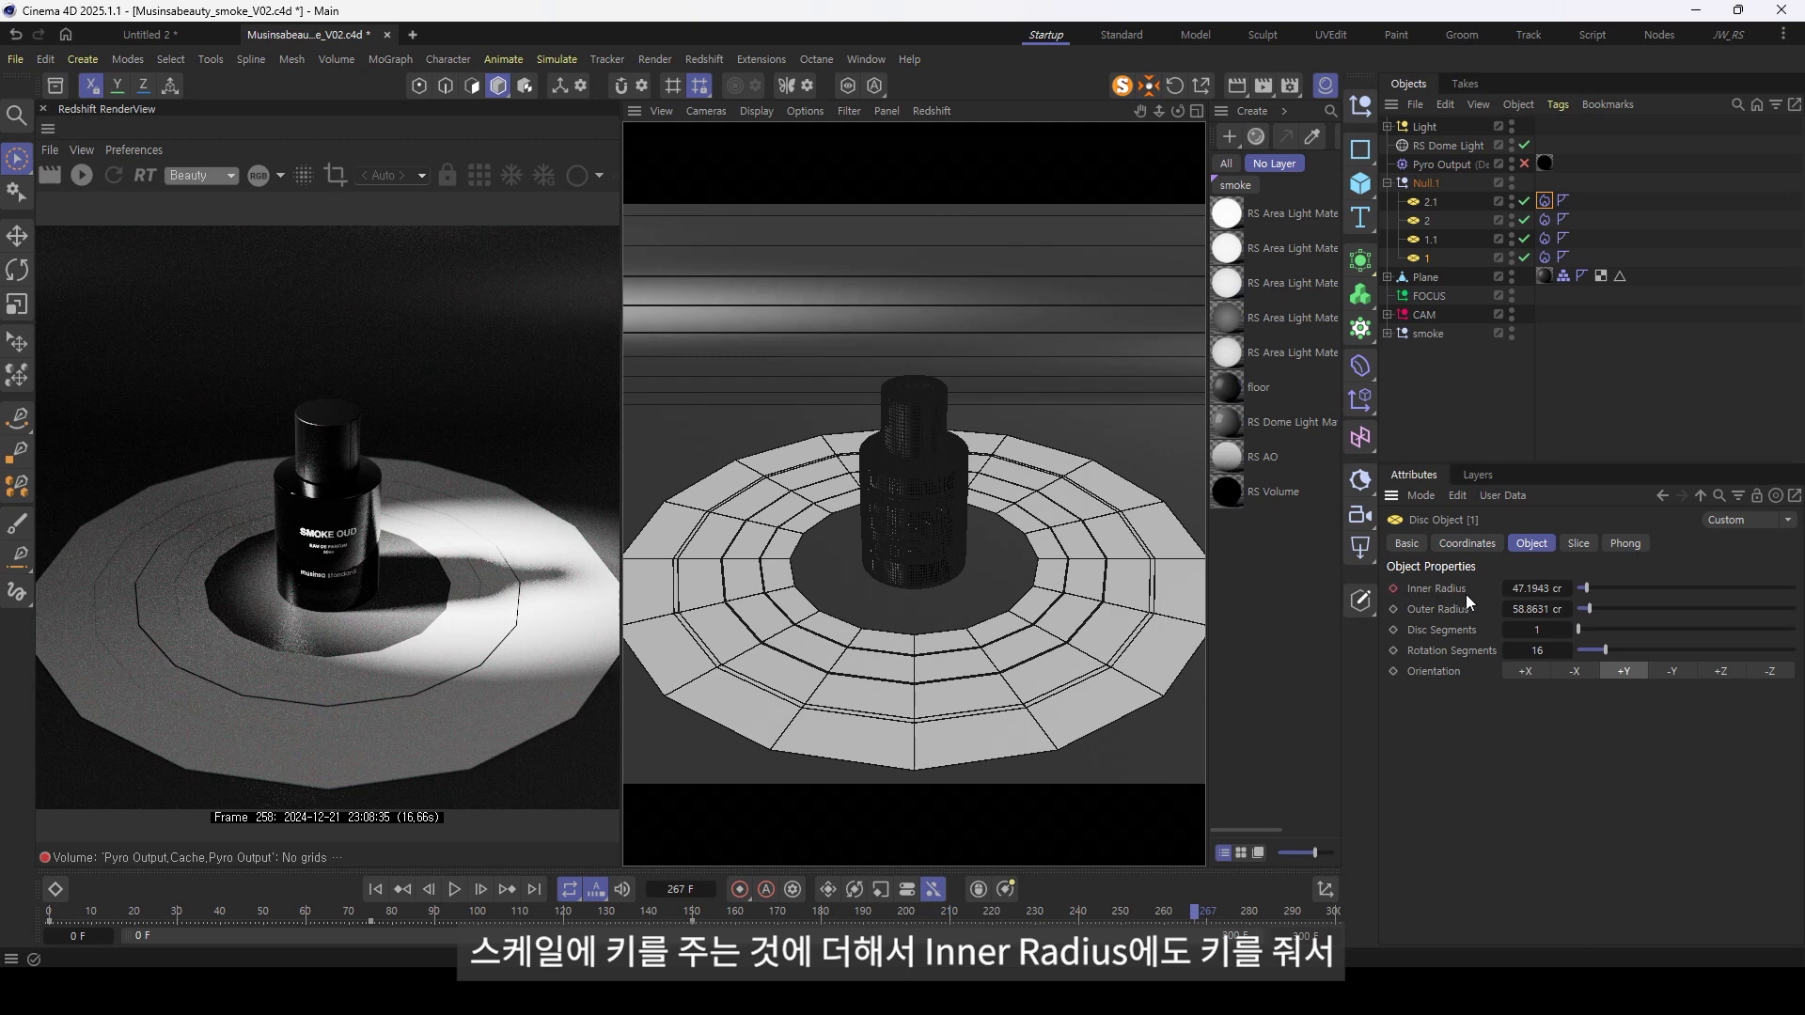